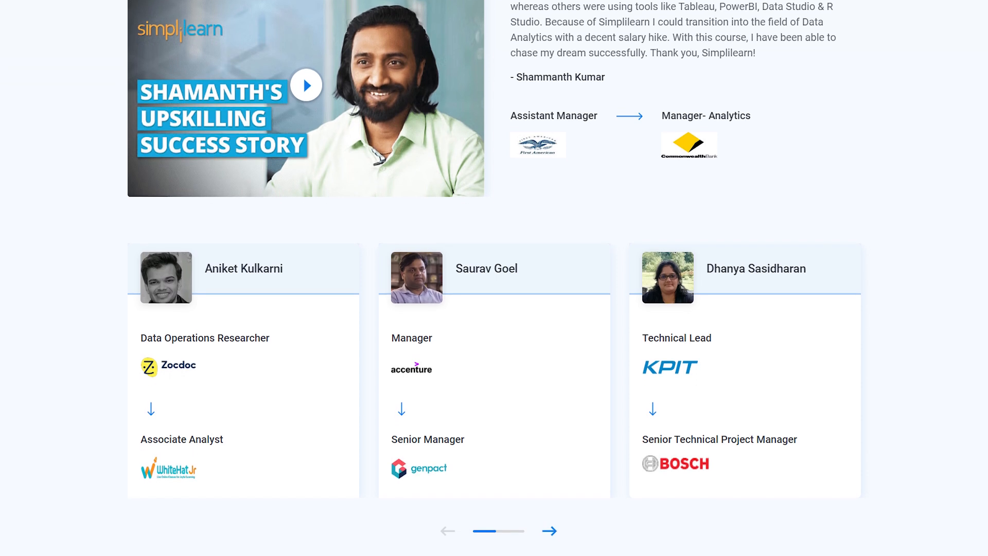
Step: Review the Data Analytics course page from the learner stories through the overview, key features and Purdue and IBM certificates
scroll(494, 278, "down", 3)
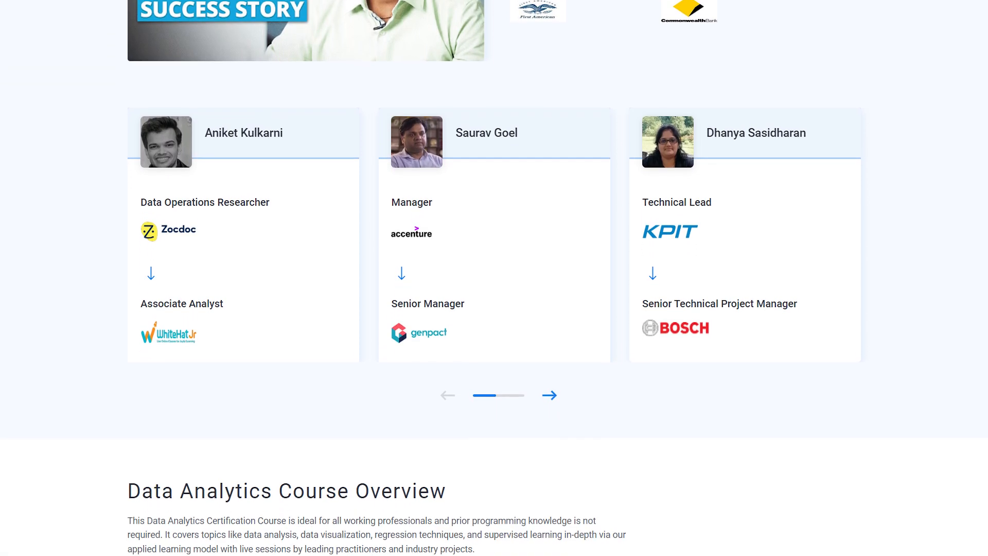
scroll(494, 278, "down", 3)
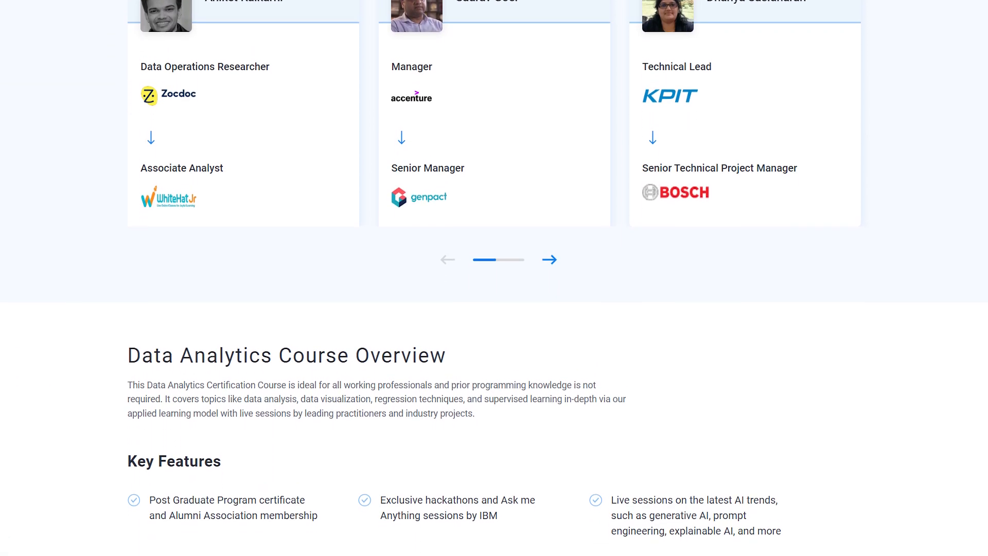
scroll(494, 278, "down", 3)
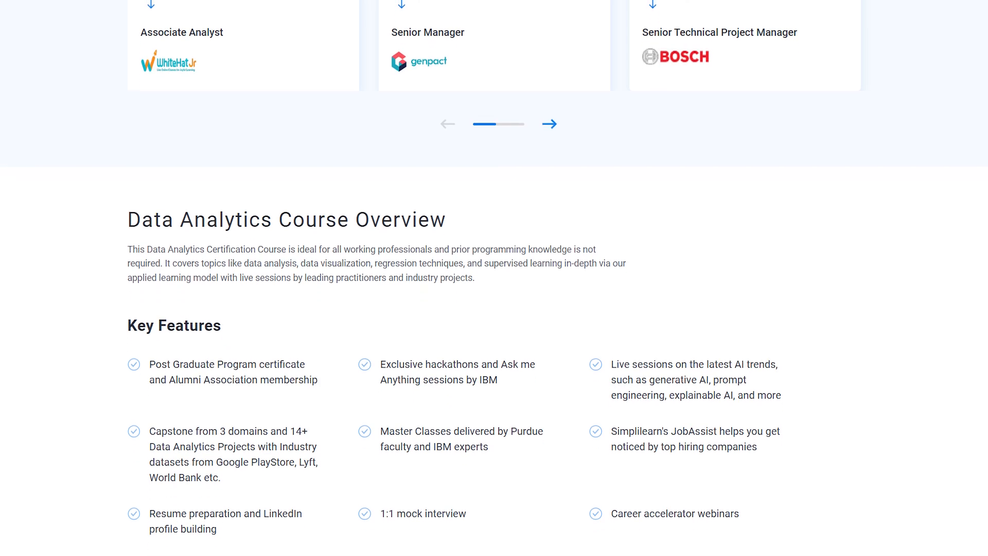
scroll(494, 278, "down", 3)
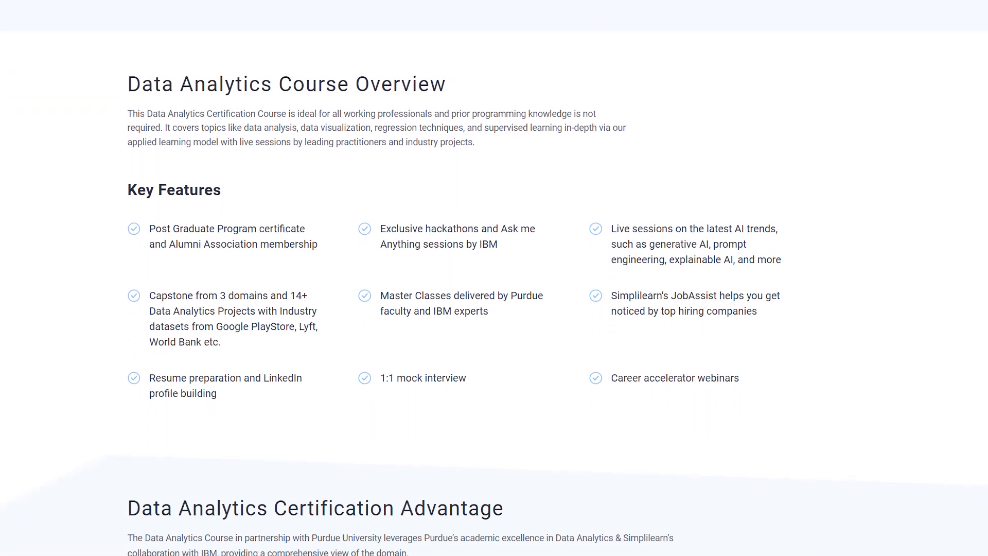
scroll(494, 278, "down", 3)
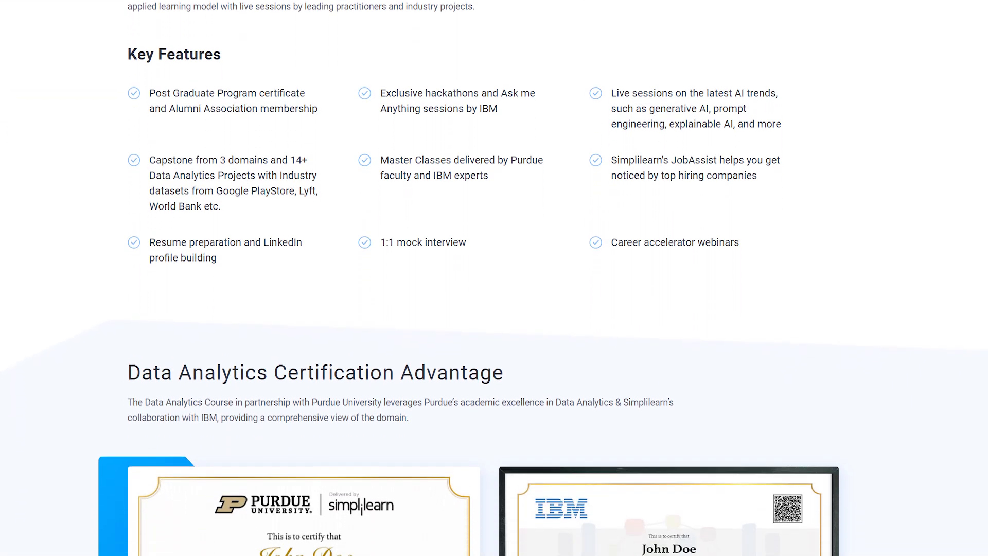
scroll(495, 278, "down", 3)
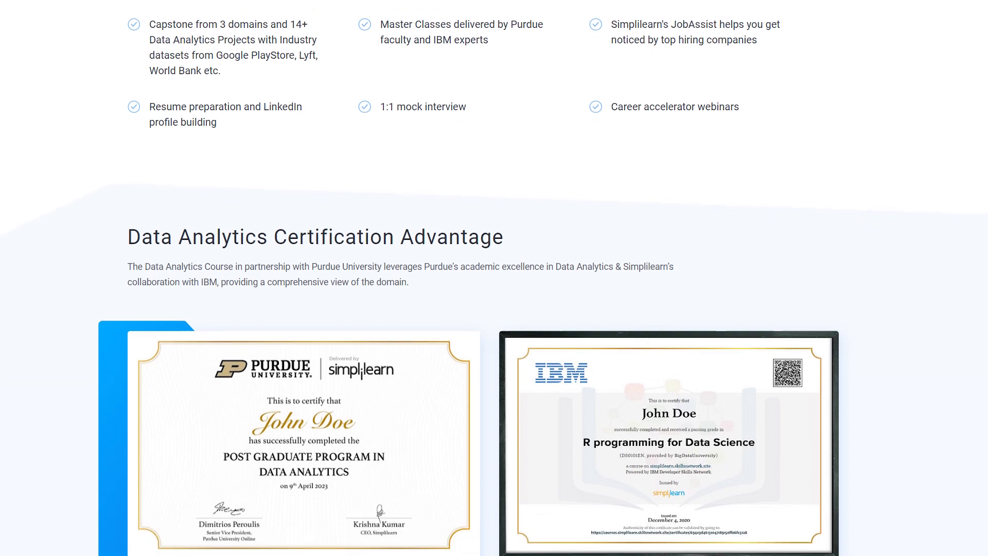
scroll(494, 278, "down", 3)
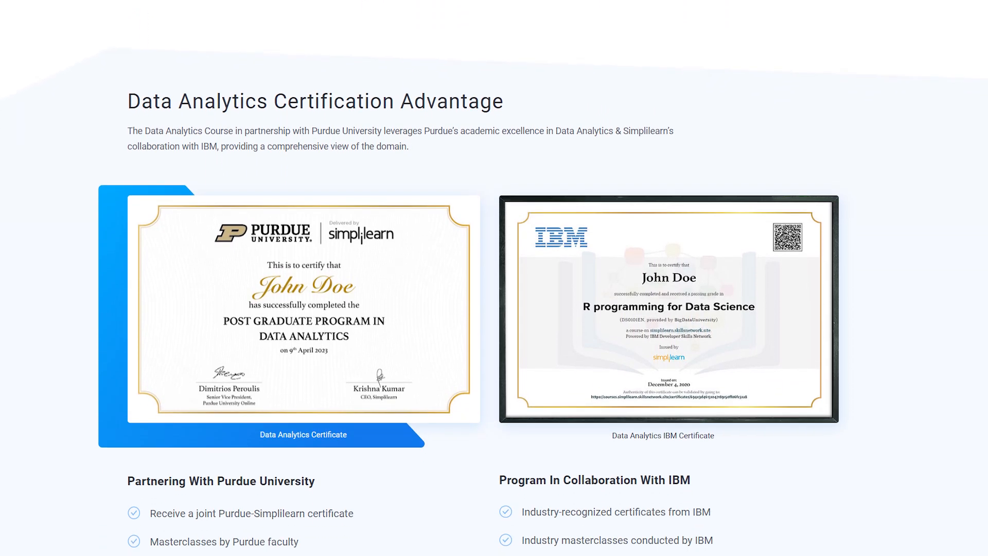
scroll(494, 278, "down", 3)
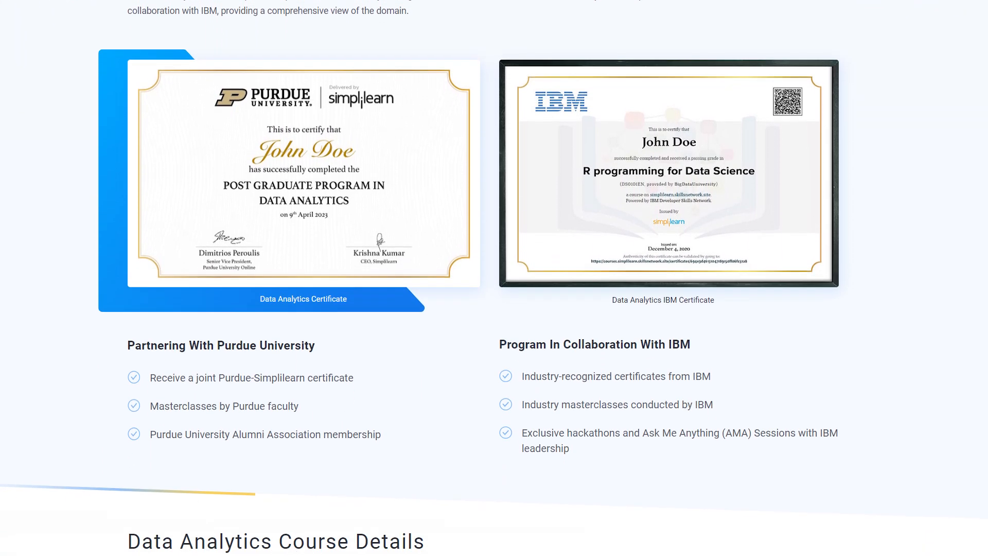
scroll(494, 278, "down", 3)
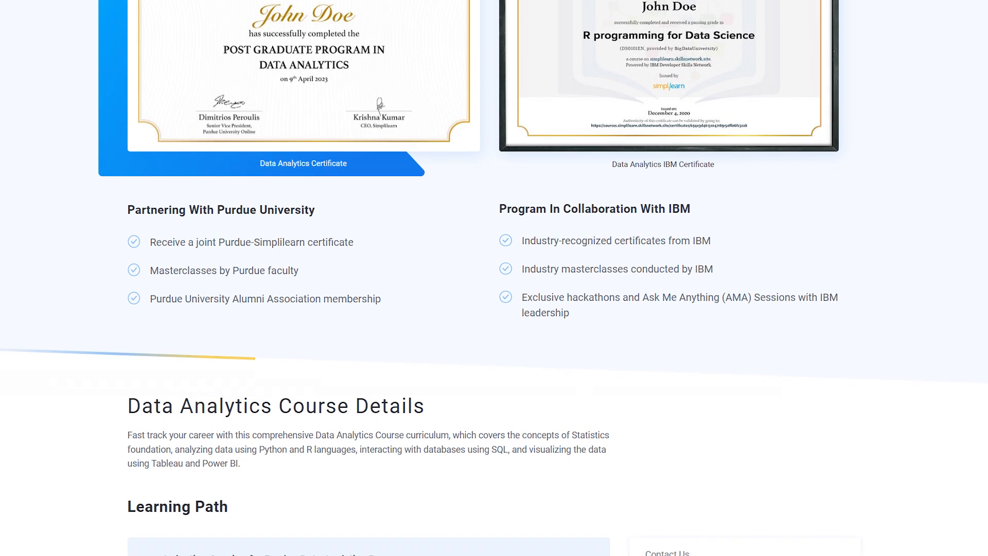
Step: Review the Data Analytics course details, including the learning path, electives, skills covered and tools covered
scroll(494, 278, "down", 3)
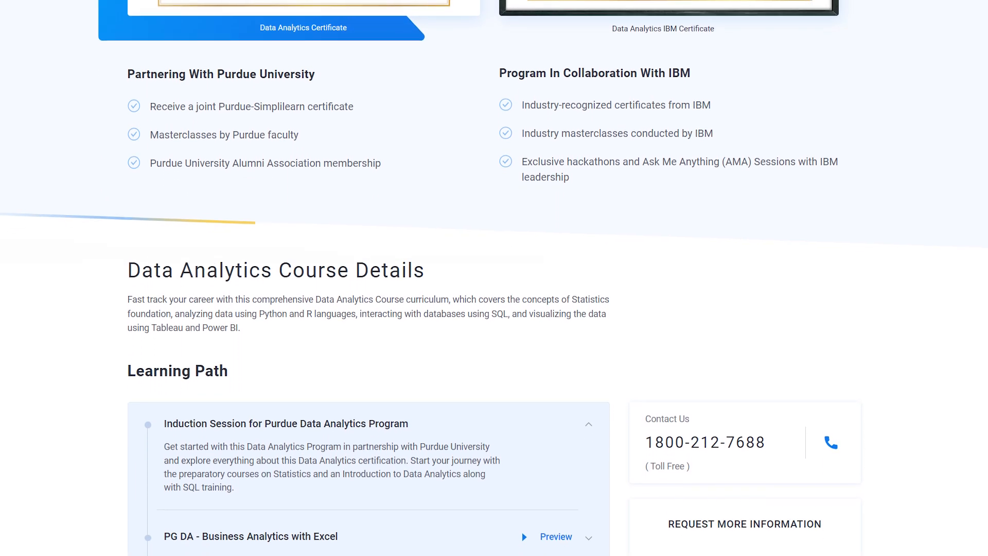
scroll(494, 278, "down", 3)
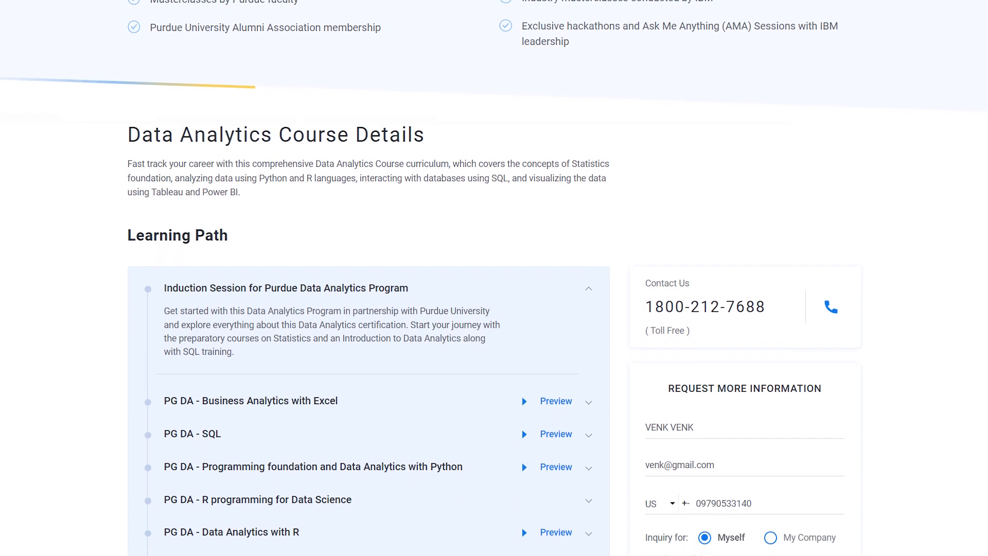
scroll(494, 278, "down", 3)
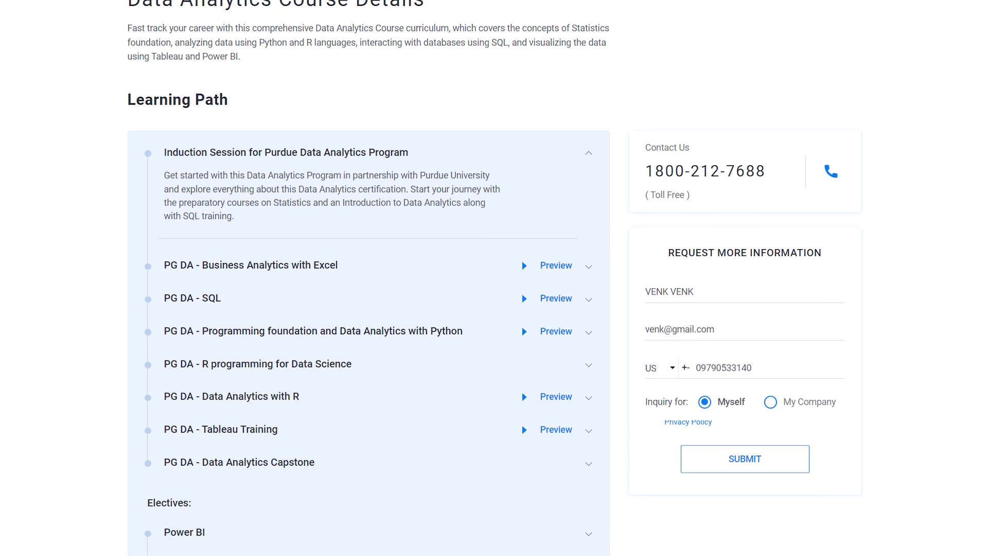
scroll(494, 278, "down", 3)
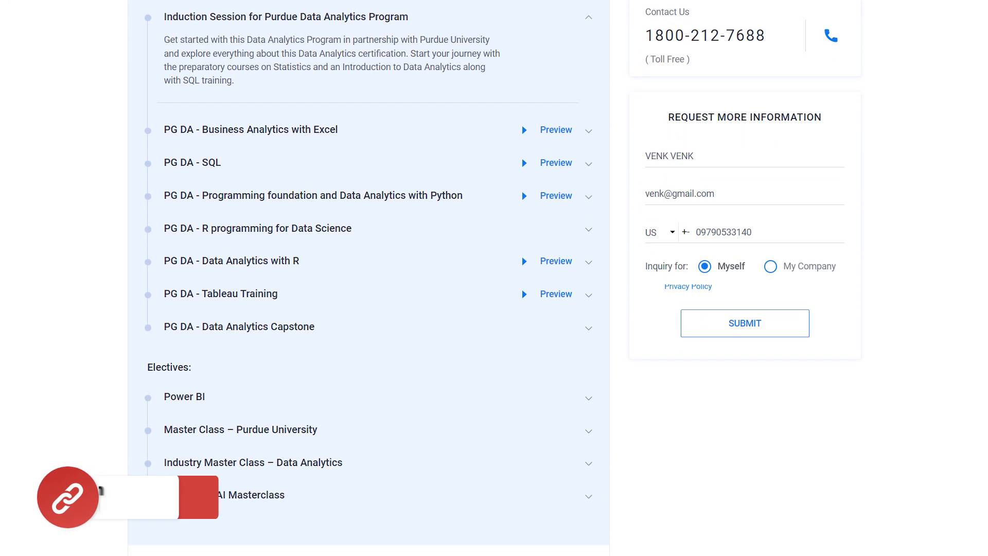
scroll(494, 278, "down", 3)
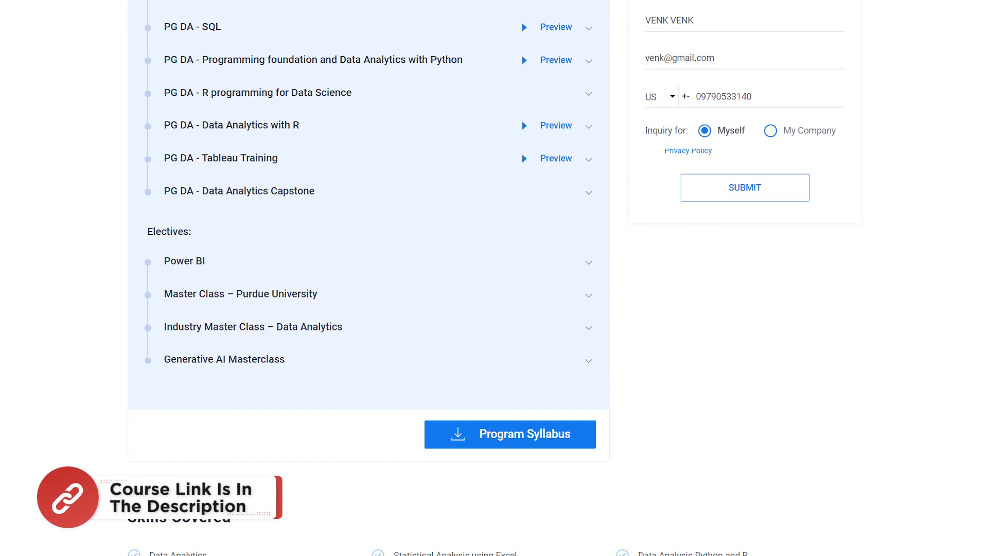
scroll(495, 278, "down", 3)
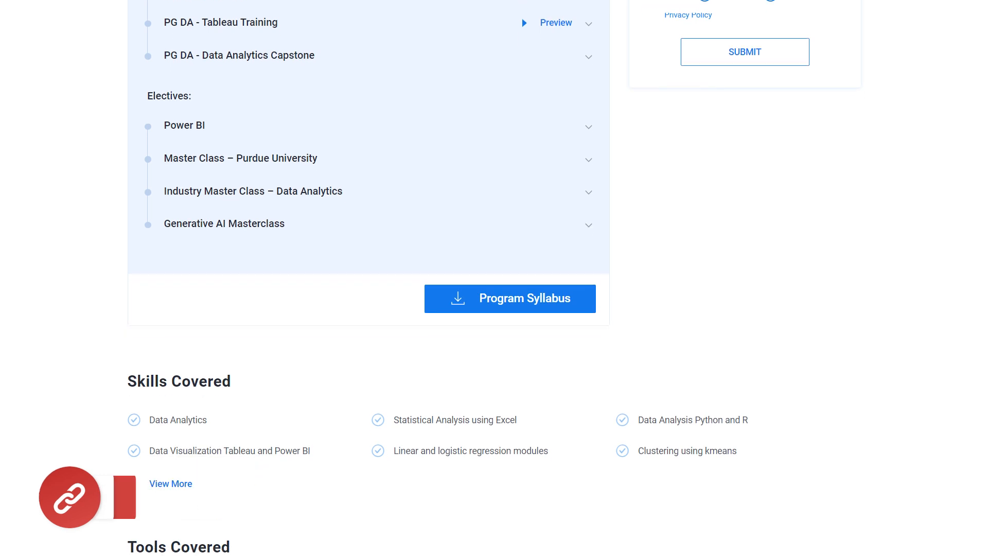
scroll(494, 278, "down", 3)
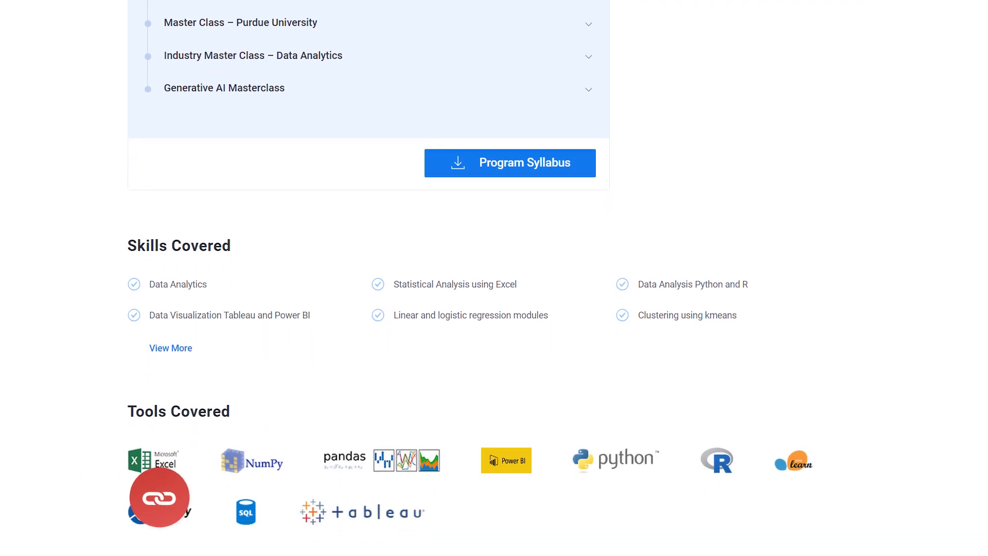
scroll(494, 278, "down", 3)
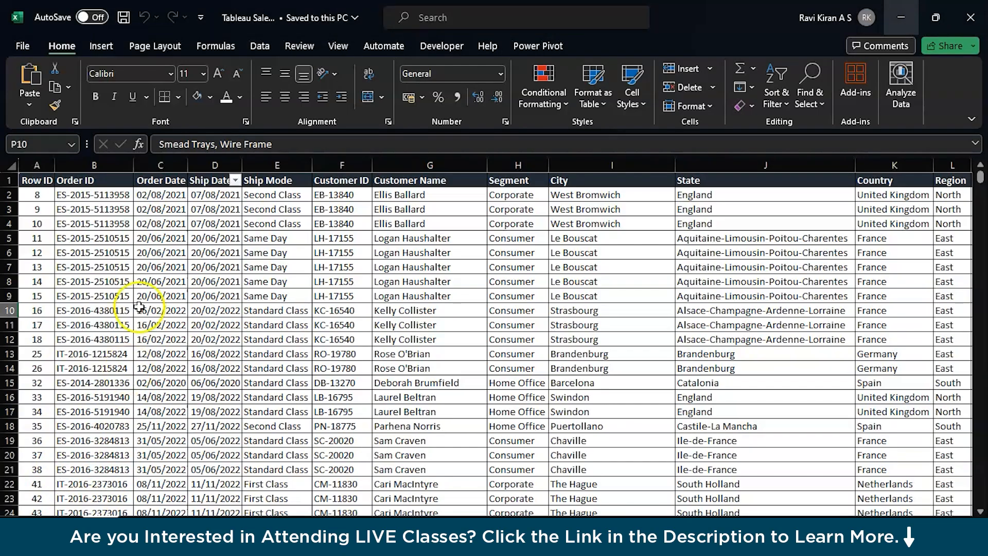
Step: Select the entire sales data sheet and turn off the filter on its header row
left_click(145, 291)
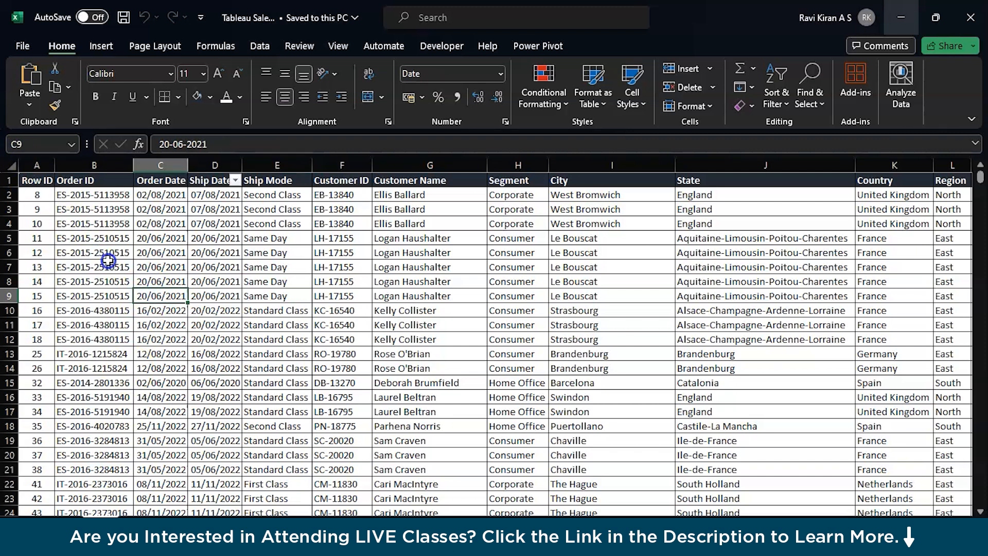
left_click(36, 182)
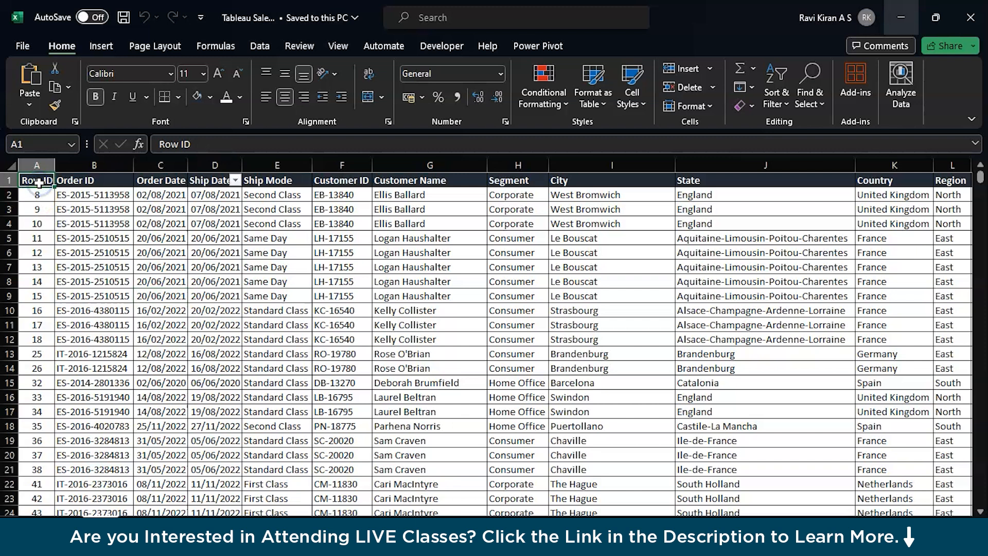
left_click(11, 165)
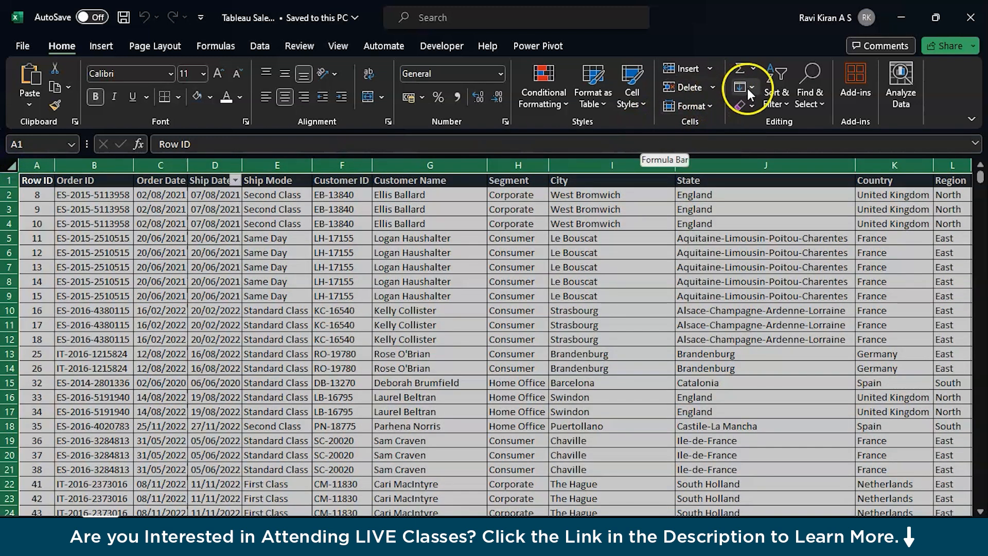
left_click(776, 98)
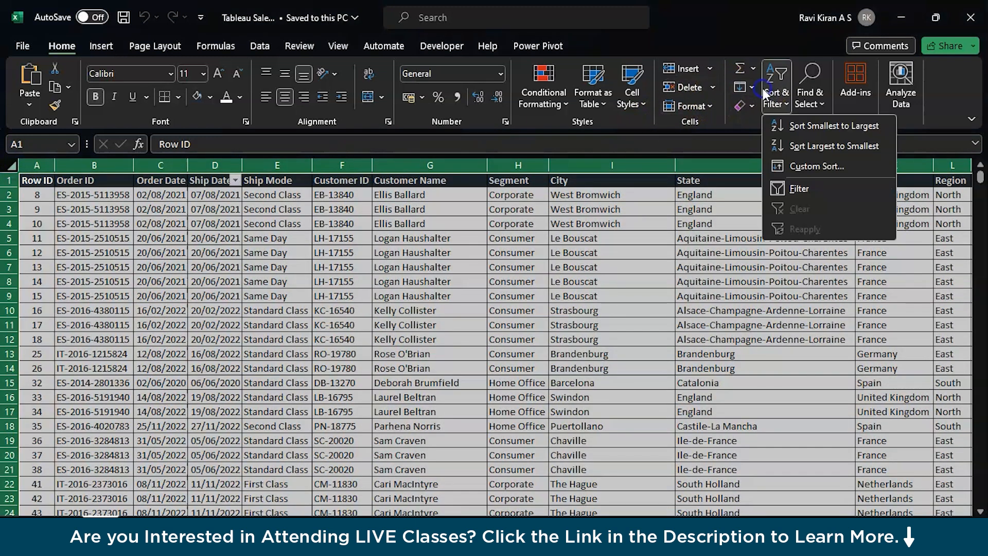
left_click(797, 190)
left_click(464, 282)
Step: Look over the remaining data columns and create a PivotTable from the full range Data!$A$1:$T$6492 on a new worksheet
scroll(464, 285, "right", 3)
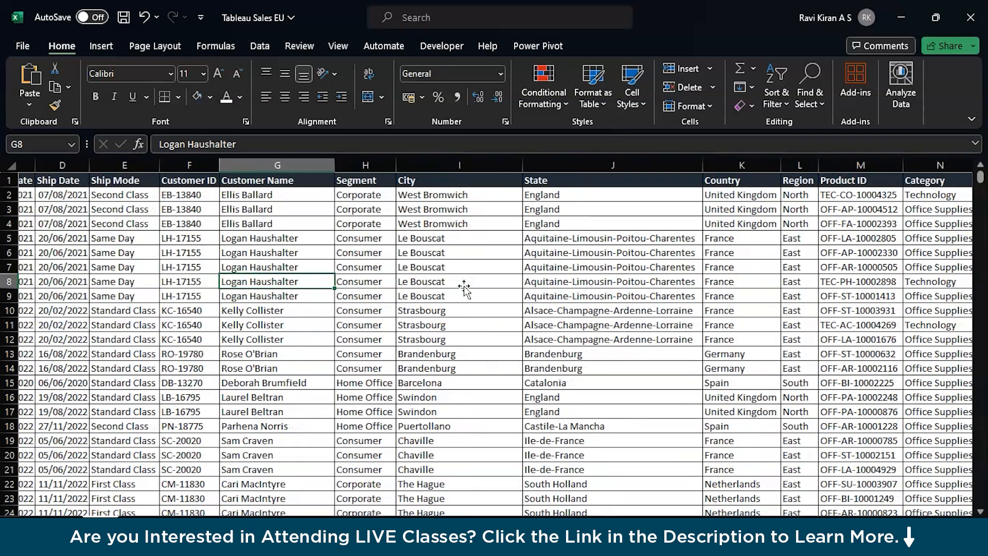
scroll(465, 286, "right", 5)
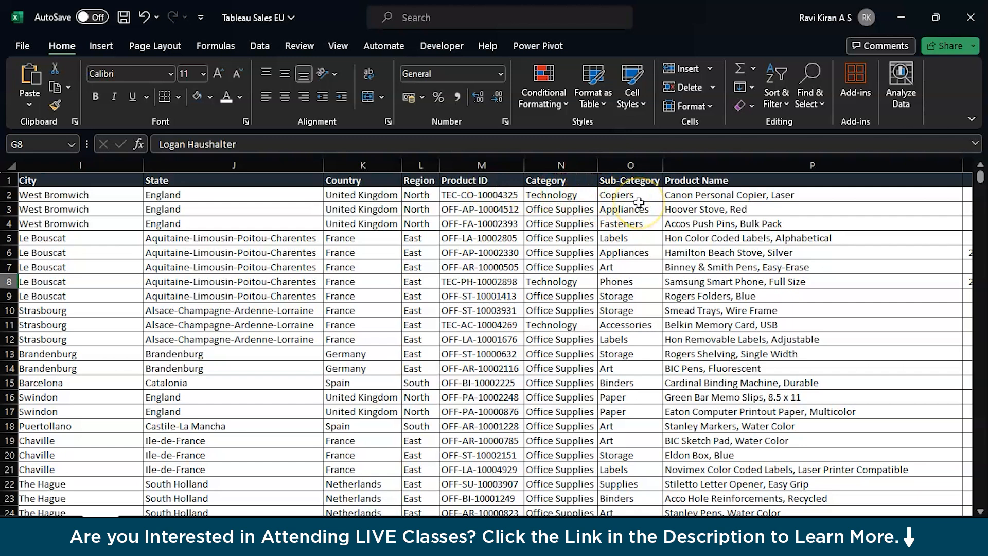
scroll(639, 202, "right", 4)
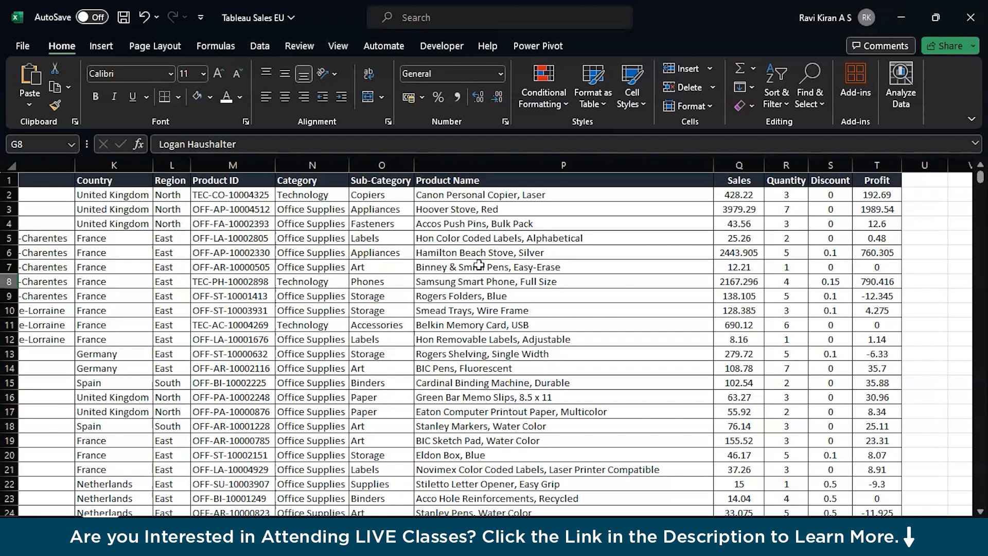
scroll(480, 265, "left", 3)
left_click(476, 267)
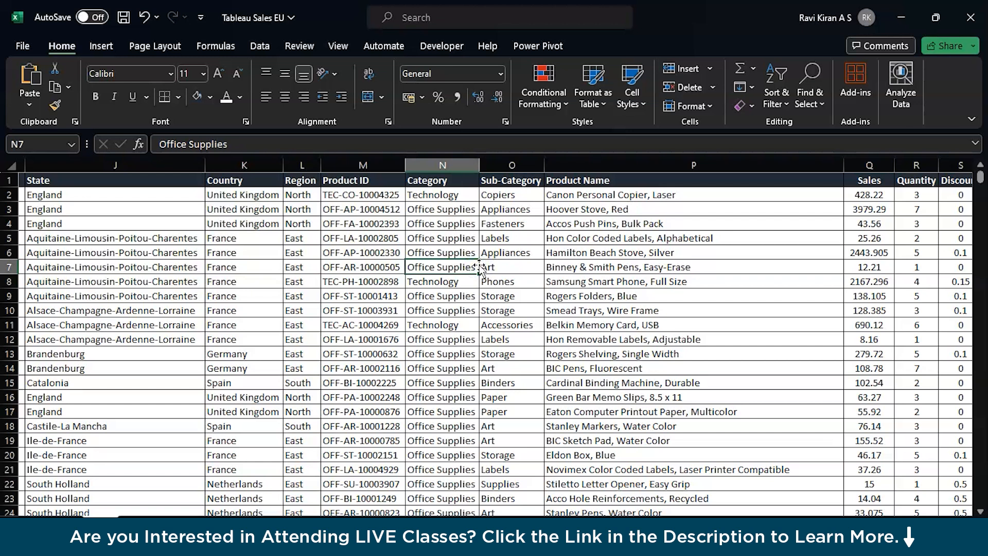
key("ctrl+a")
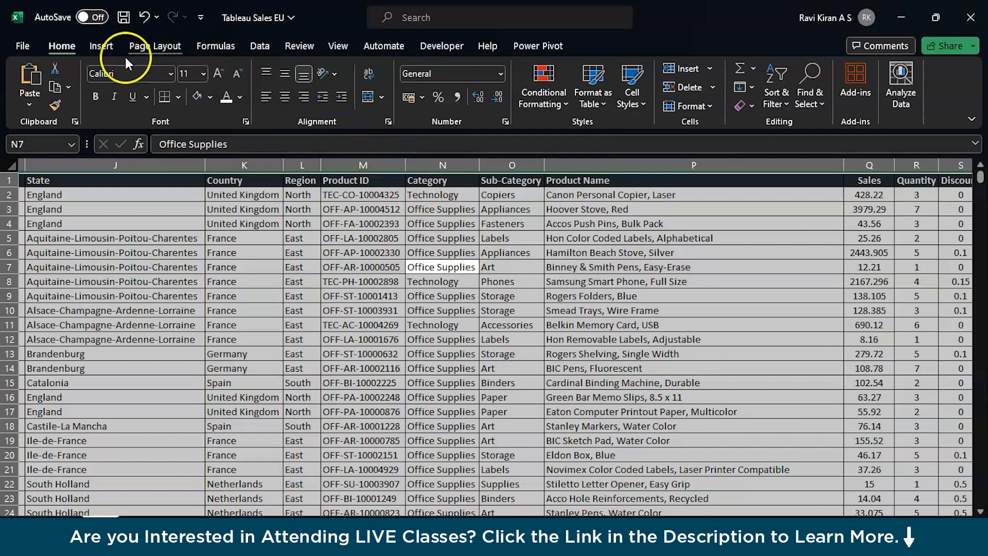
left_click(106, 47)
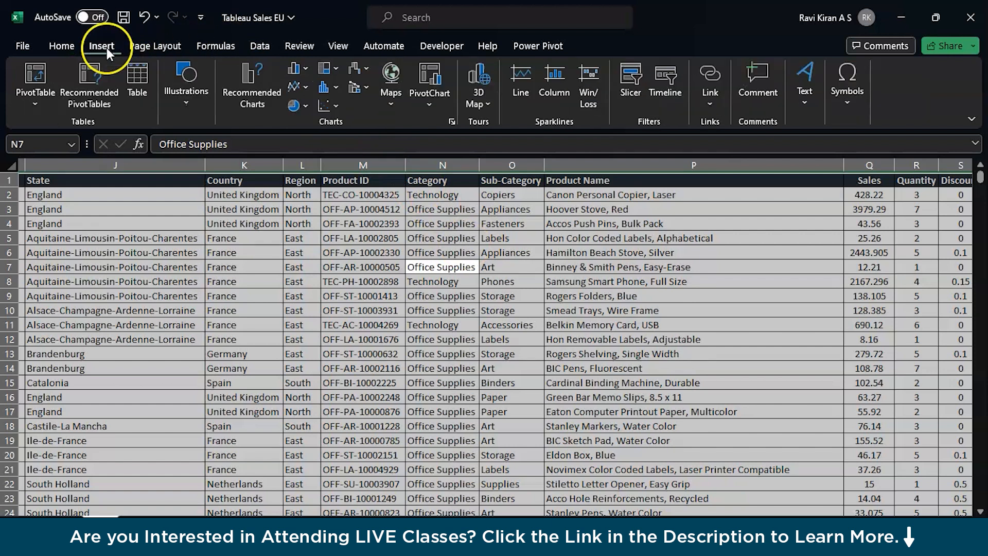
left_click(48, 92)
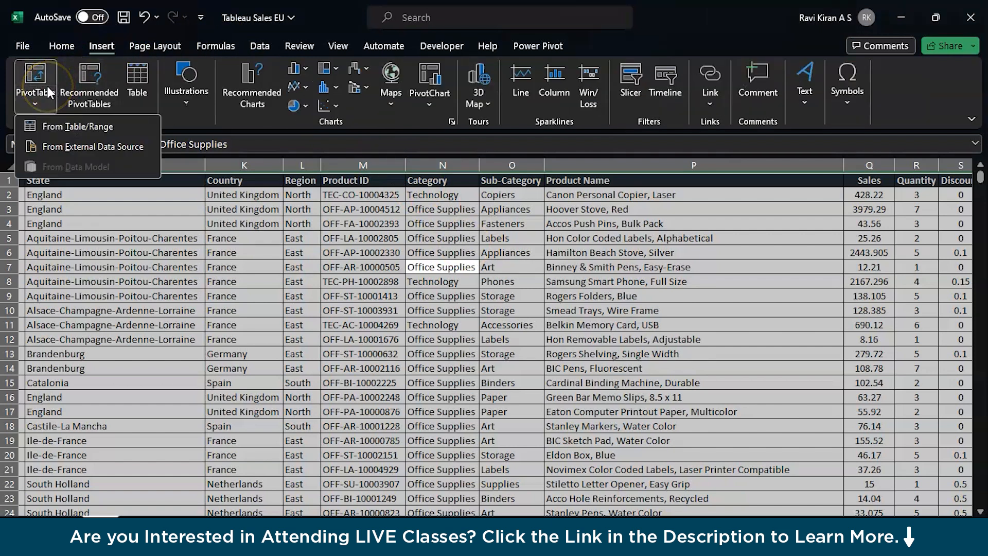
left_click(64, 124)
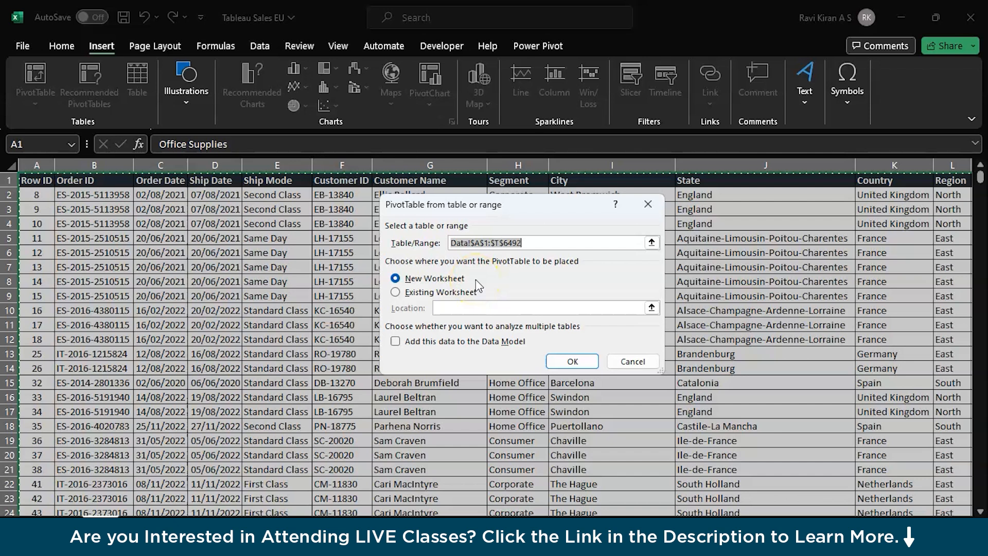
left_click(561, 360)
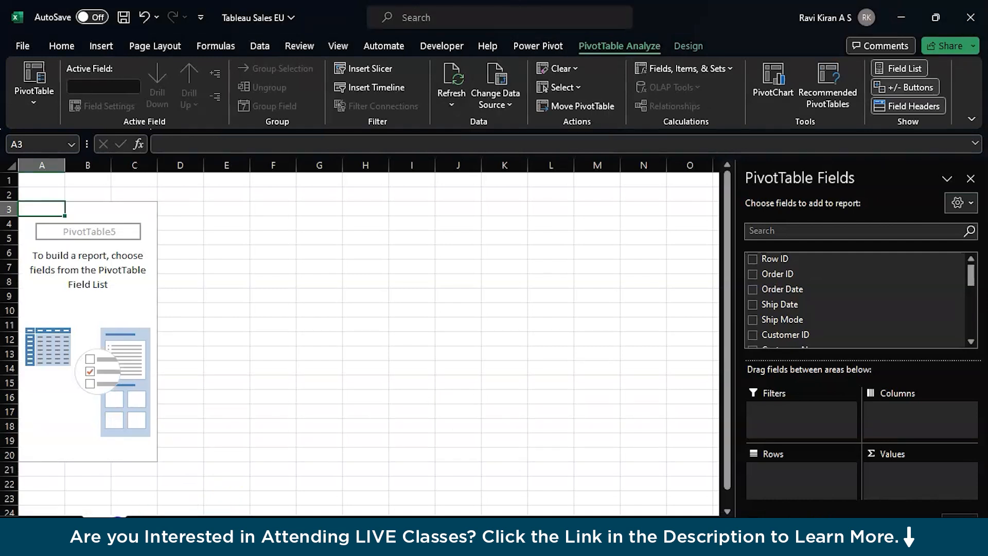
Step: Switch to the sticky note, add the line "County quantity" below Segment, highlight the whole list and return to the PivotTable worksheet
key("alt+Tab")
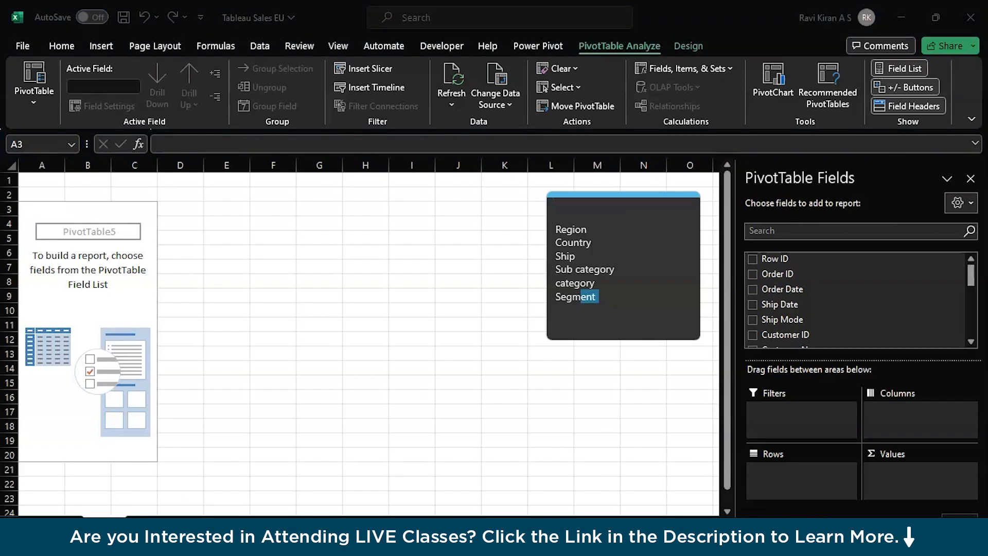
left_click(617, 300)
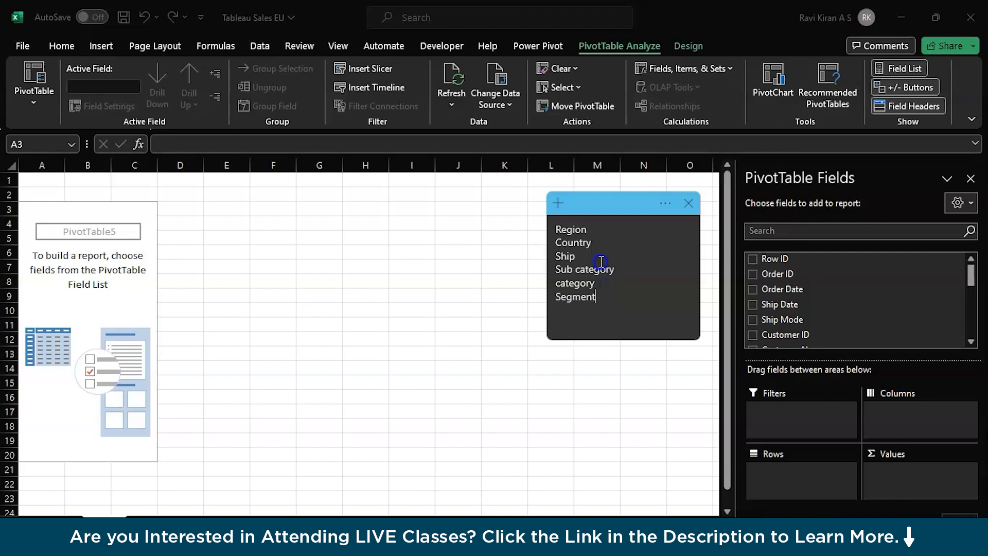
key("Return")
type("County")
key("BackSpace")
type("quantity")
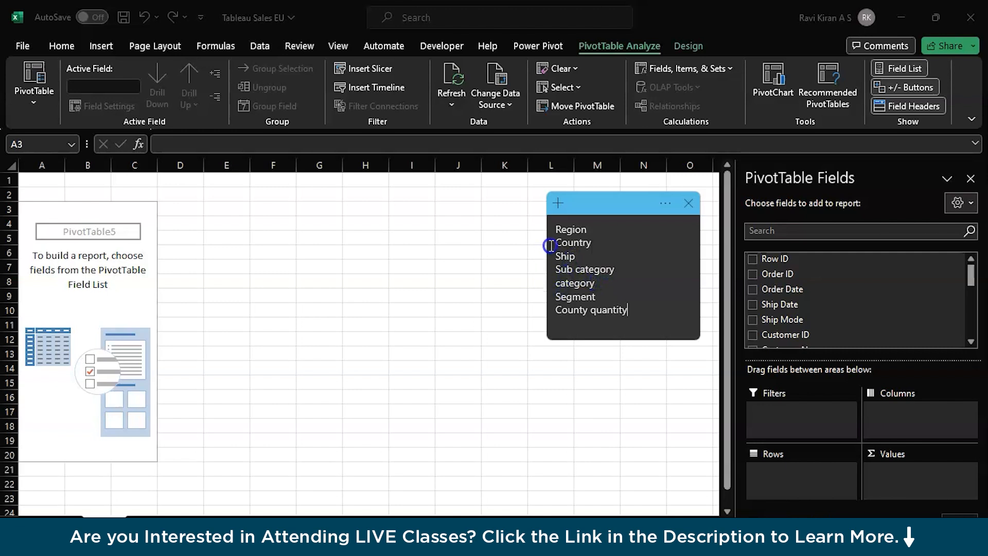
left_click_drag(633, 309, 550, 232)
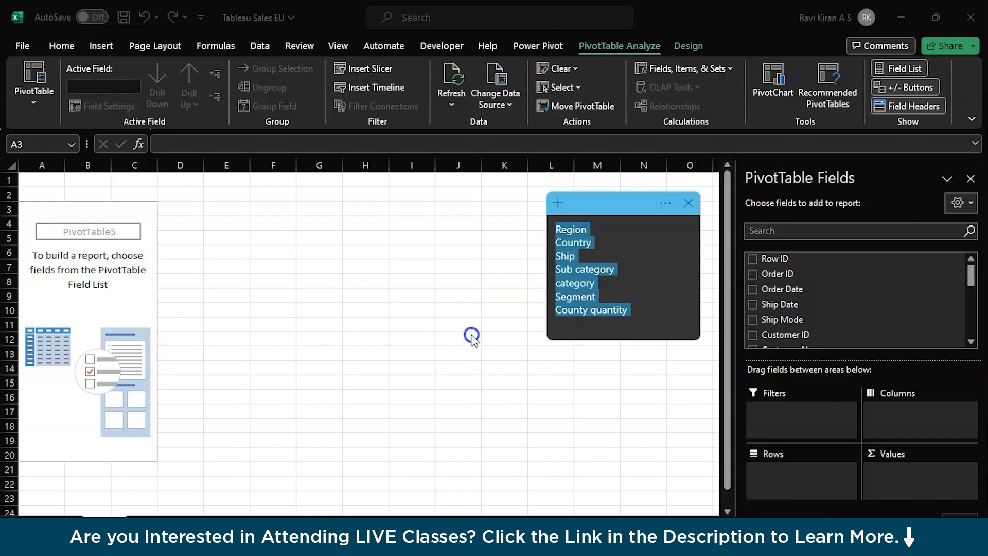
left_click(325, 390)
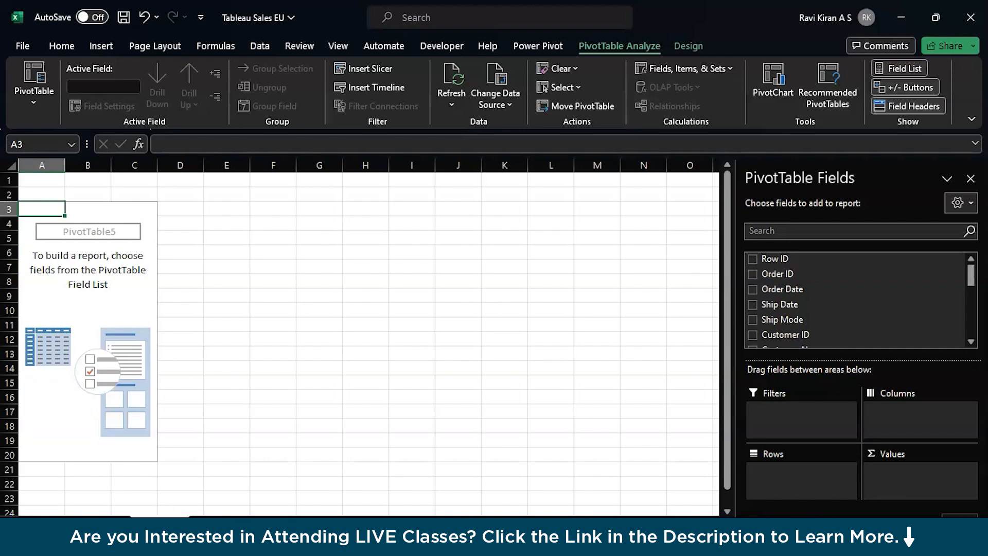
Step: Move the new PivotTable worksheet to an earlier place in the sheet order, then check the sticky note's field list and return
left_click_drag(202, 523, 282, 523)
scroll(325, 523, "right", 1)
scroll(283, 523, "right", 1)
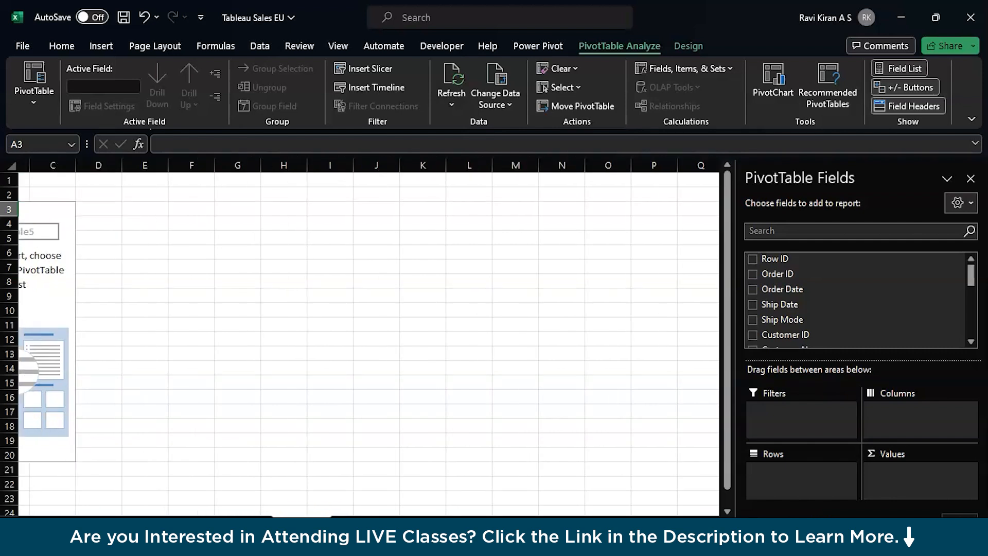
scroll(283, 523, "left", 2)
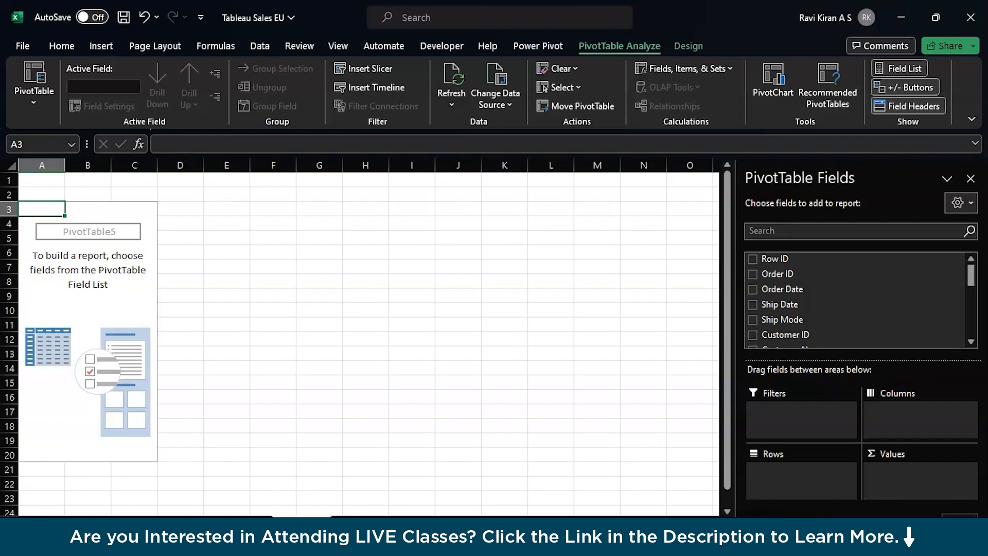
left_click_drag(302, 523, 109, 523)
key("alt+Tab")
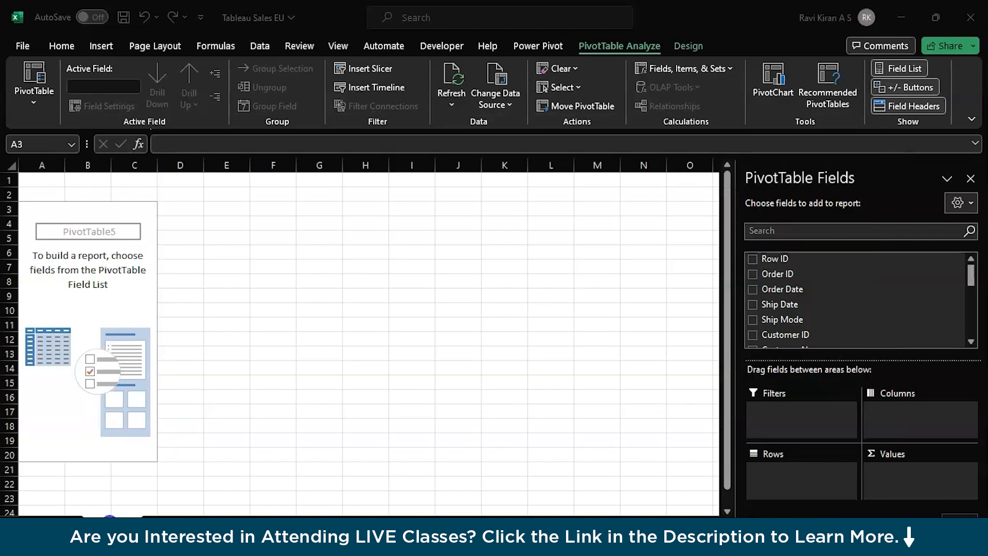
key("alt+Tab")
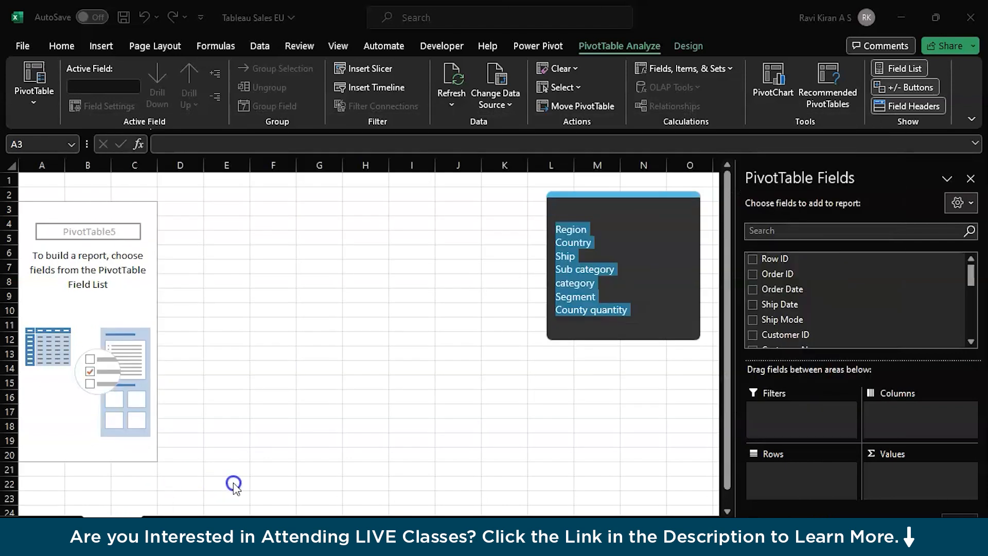
key("alt+Tab")
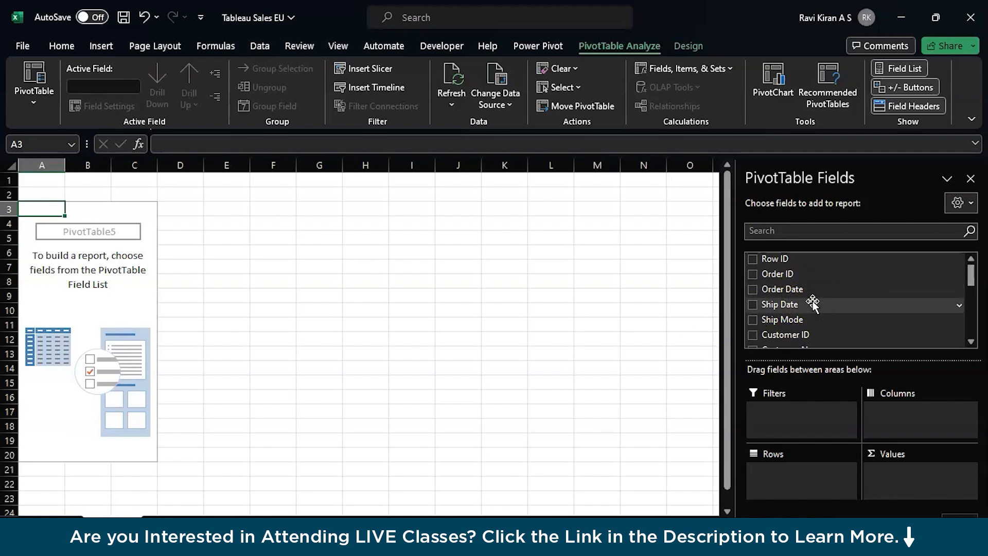
Step: Add the Region field to the Columns area of the PivotTable
scroll(813, 304, "down", 1)
scroll(813, 304, "down", 3)
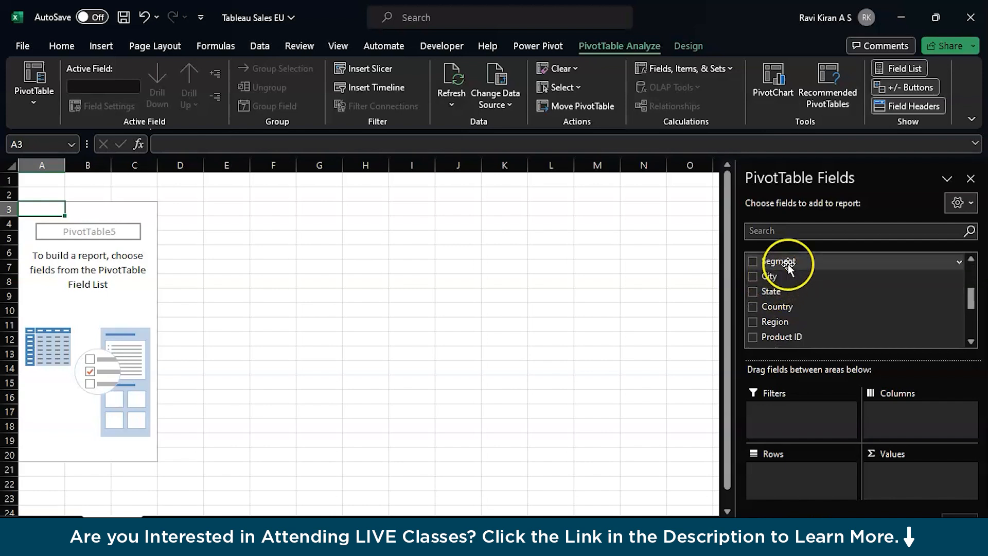
left_click_drag(782, 323, 792, 409)
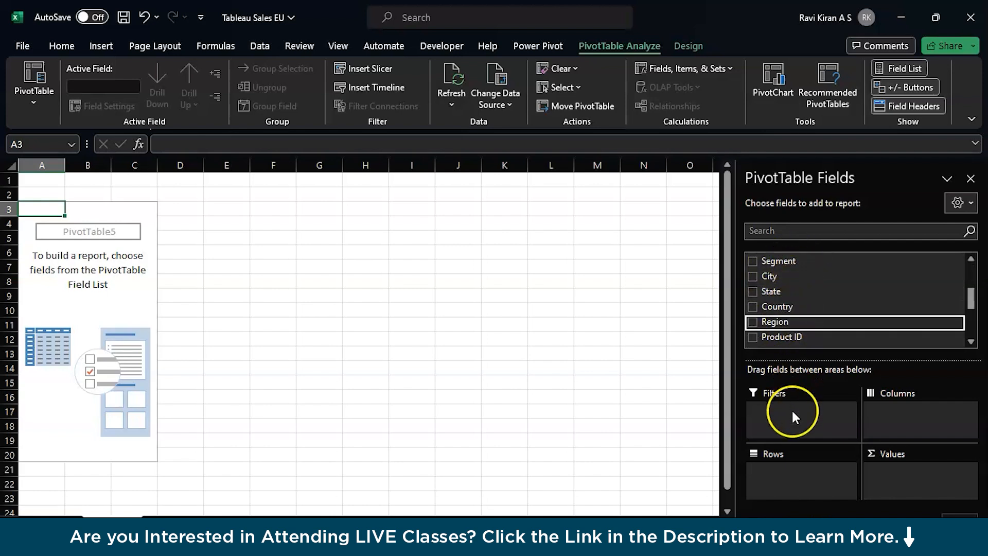
left_click_drag(857, 370, 849, 326)
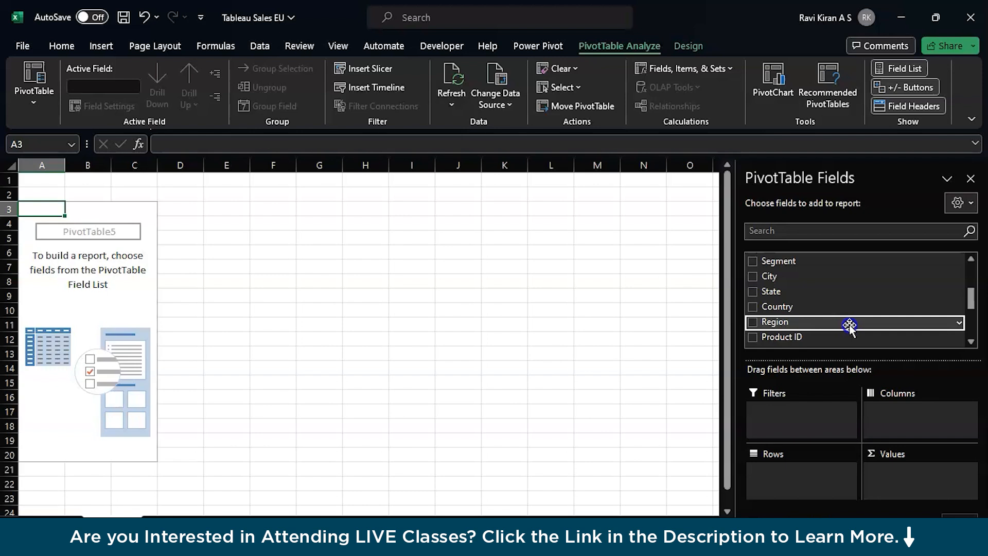
left_click_drag(842, 324, 917, 418)
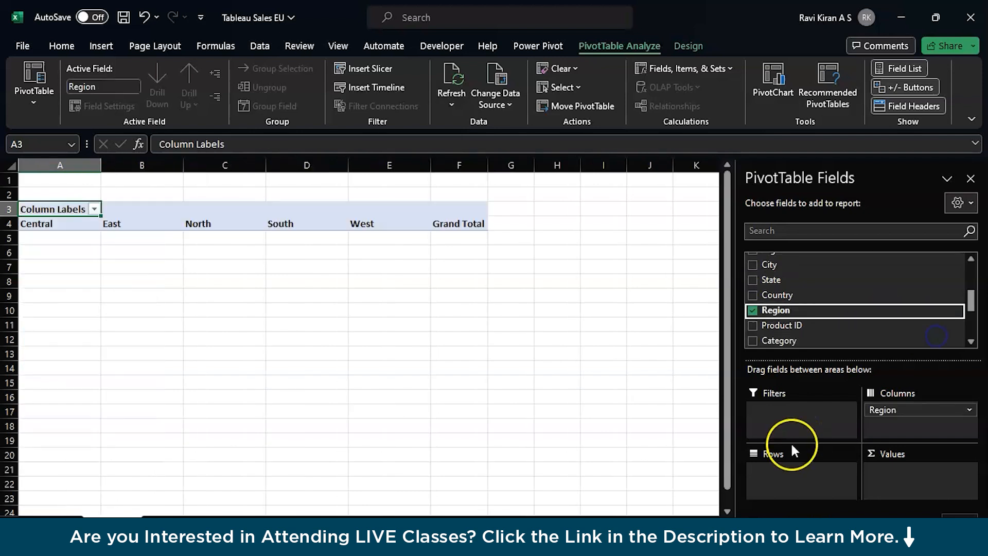
Step: Add the Sales field to the PivotTable's Values area as a sum
scroll(811, 292, "up", 3)
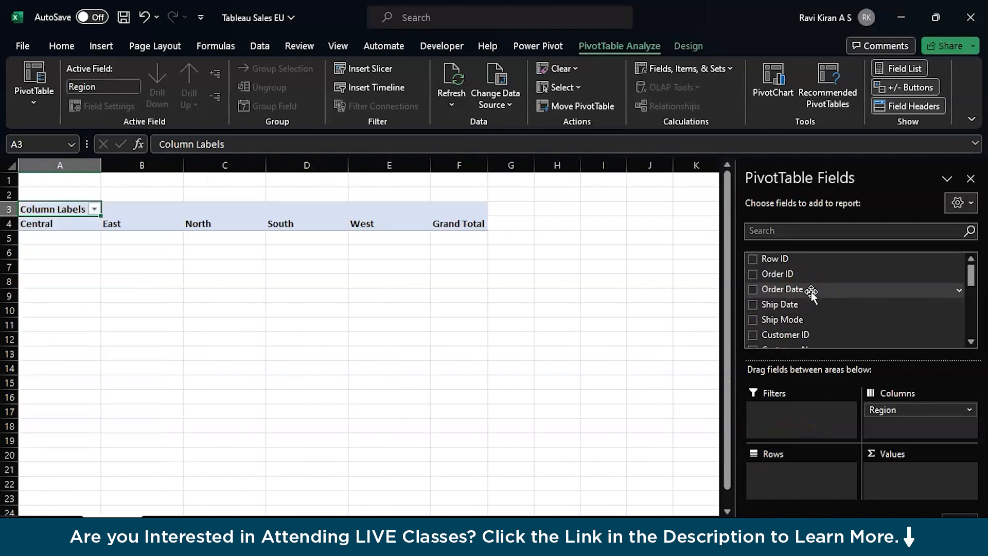
scroll(811, 291, "down", 5)
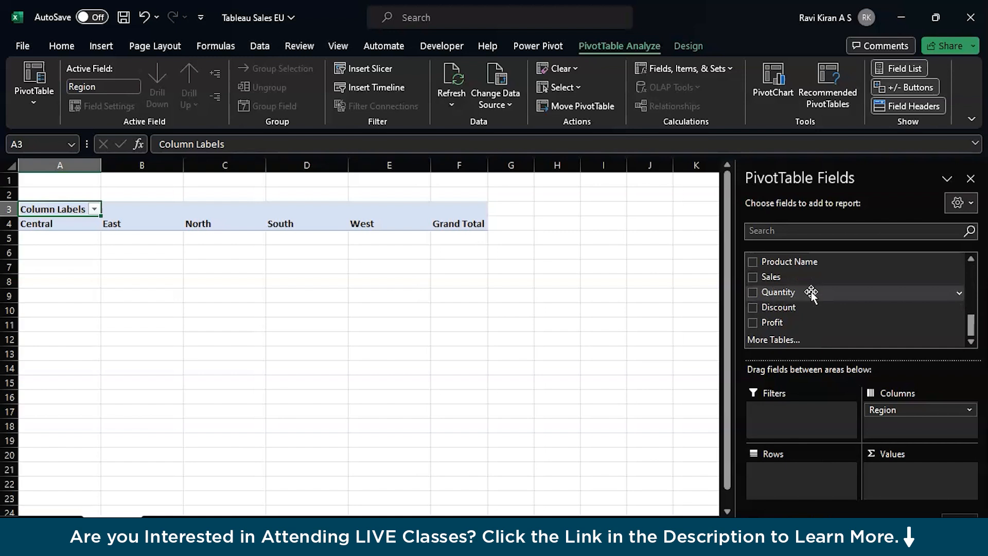
left_click_drag(783, 277, 913, 475)
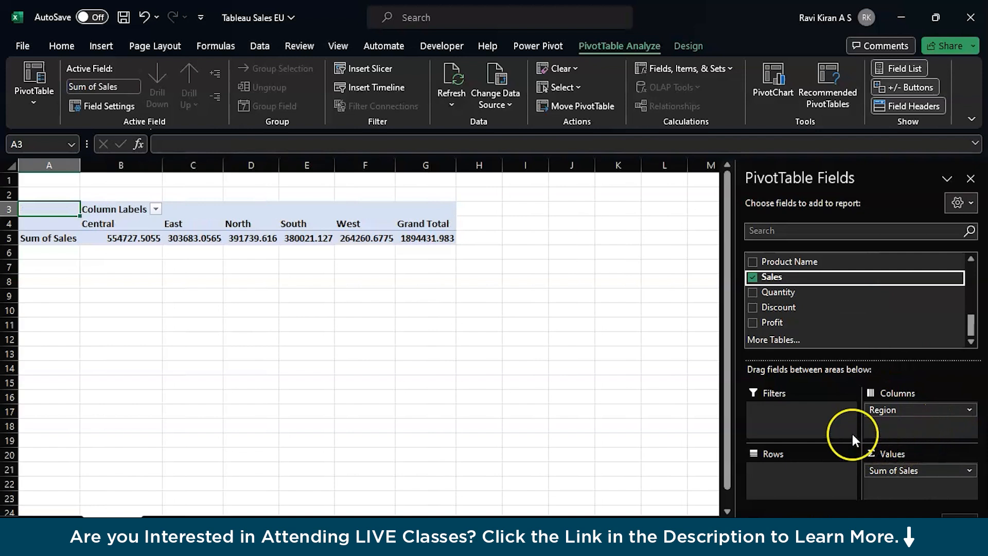
Step: Select the regional sales cells B4:G5 and insert a Clustered Column PivotChart from them
left_click_drag(122, 227, 408, 239)
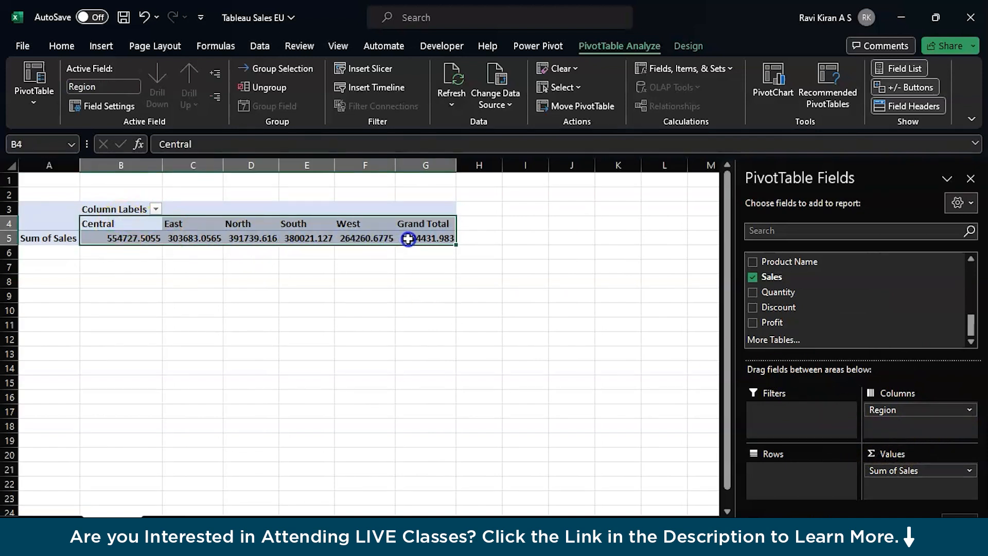
left_click(69, 44)
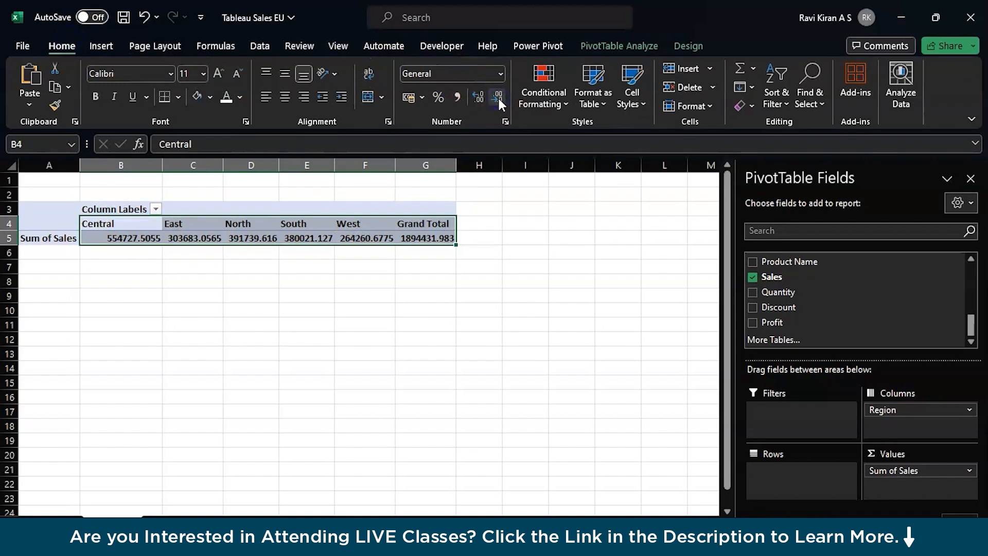
left_click(398, 325)
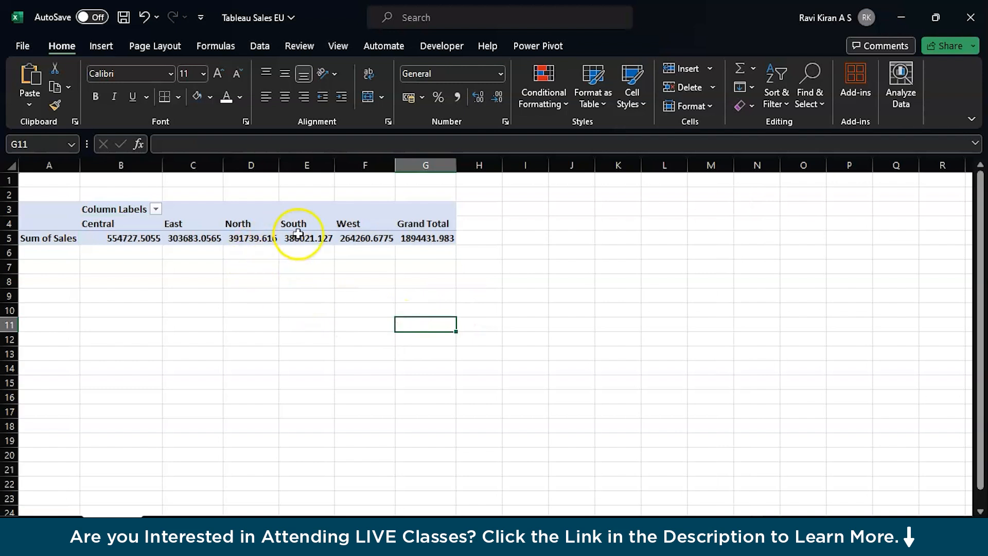
left_click(245, 228)
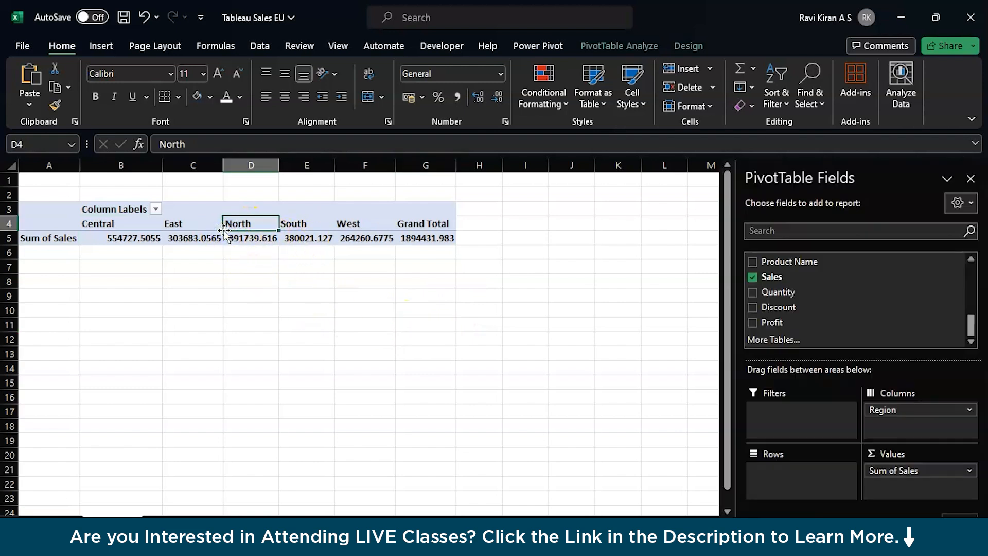
left_click(98, 225)
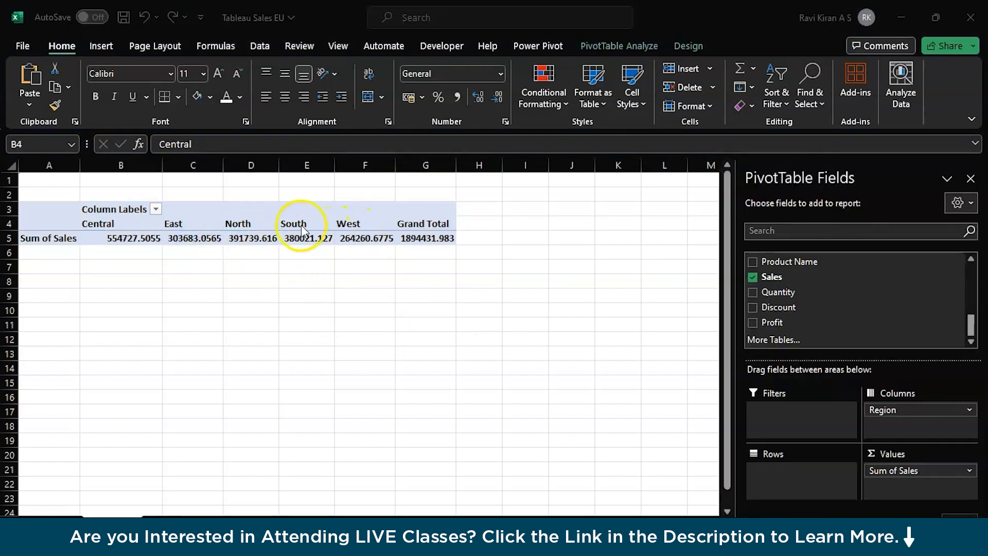
left_click(302, 226)
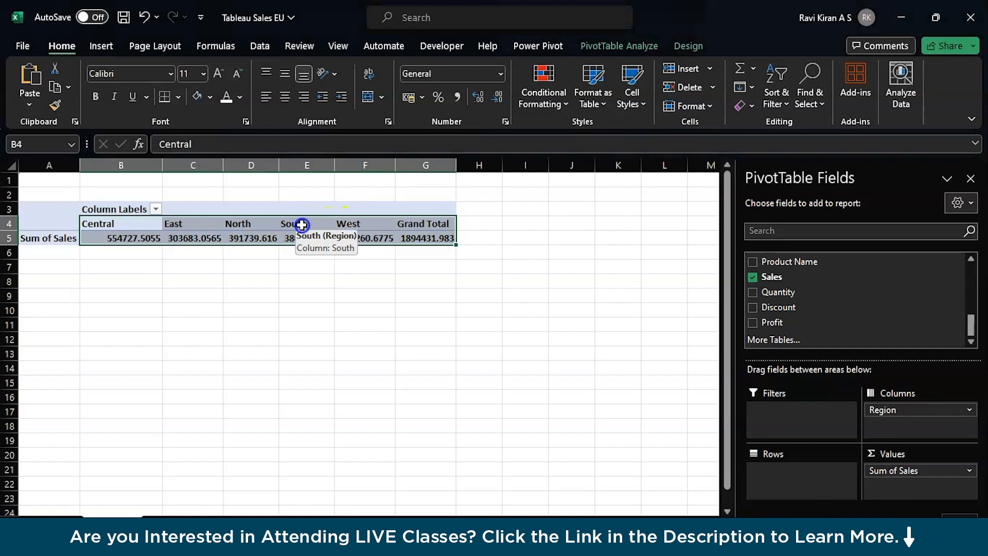
left_click(619, 46)
left_click(774, 97)
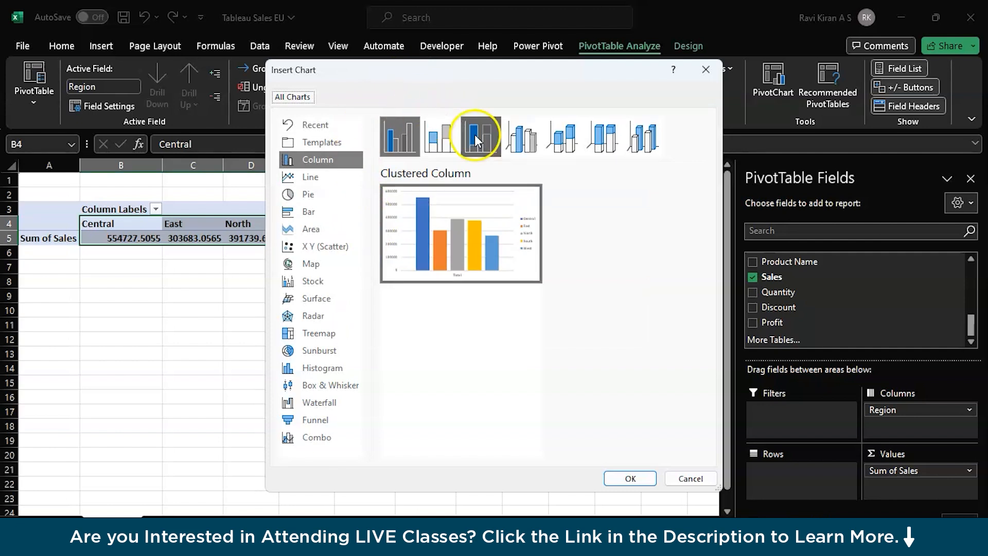
left_click(629, 479)
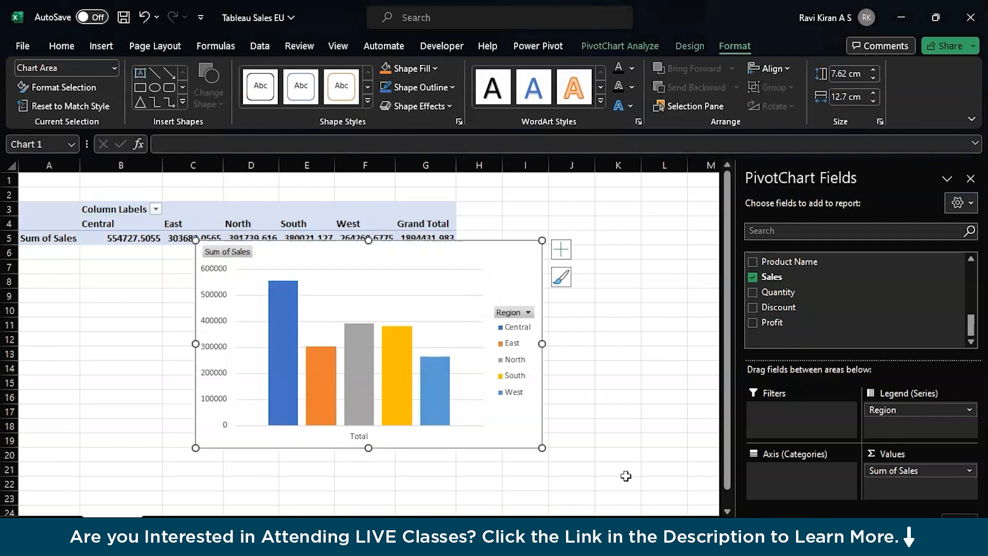
Step: Remove the Legend from the regional sales chart
right_click(252, 431)
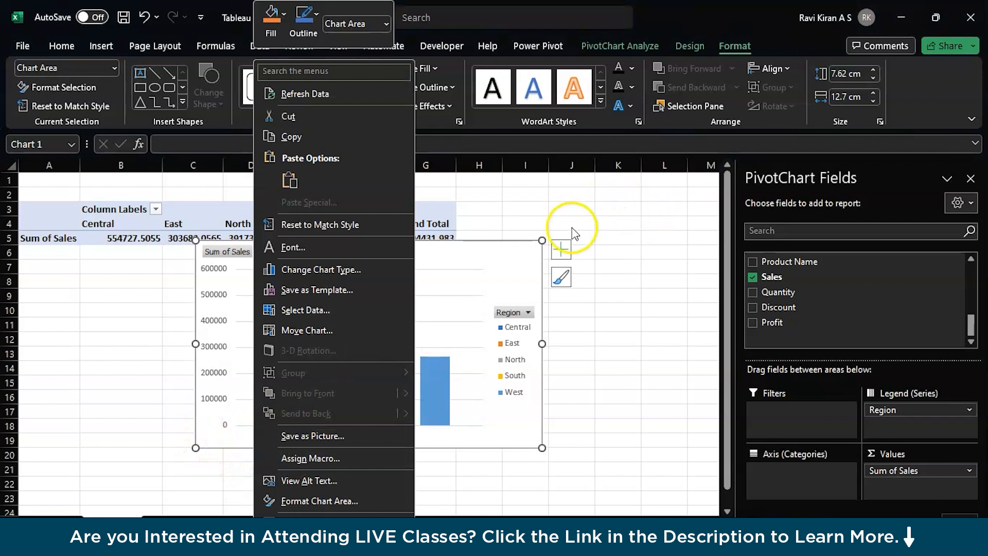
key("Escape")
left_click(561, 250)
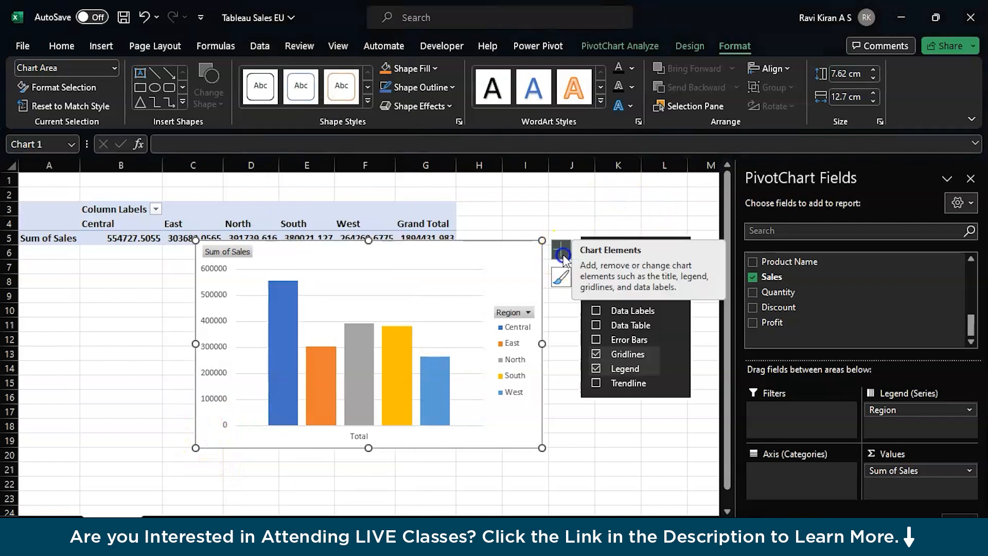
left_click(597, 368)
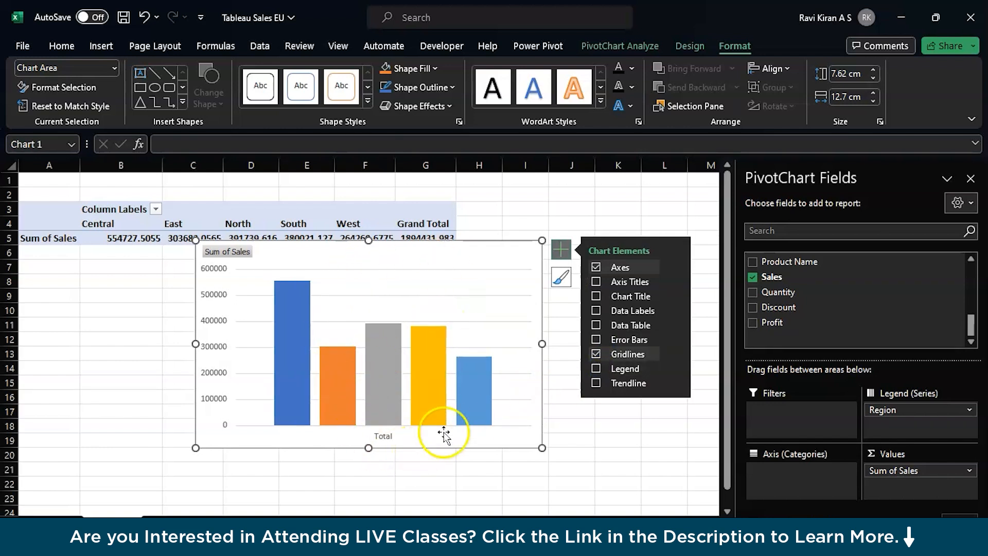
left_click(555, 427)
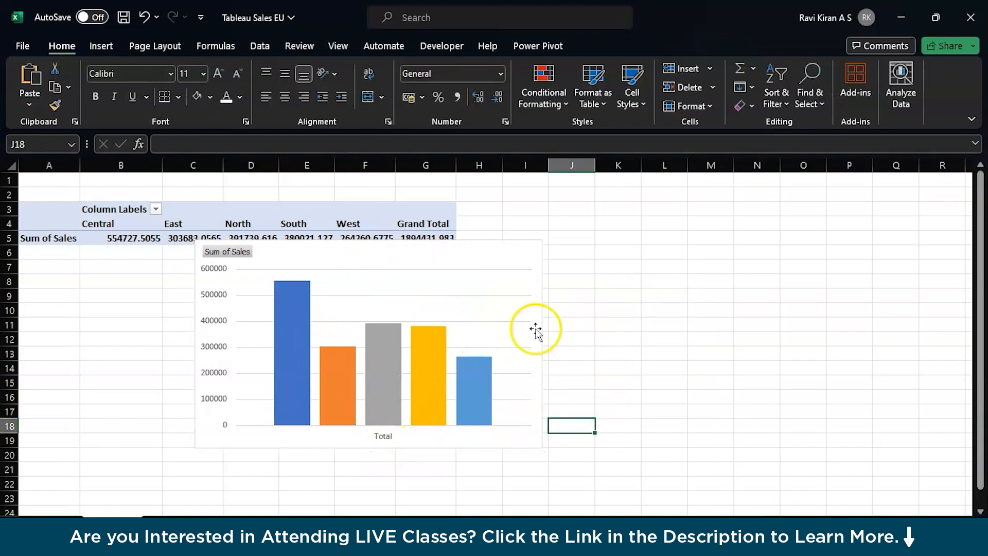
Step: Copy the regional sales chart, then add a new blank worksheet and rename it
left_click(503, 316)
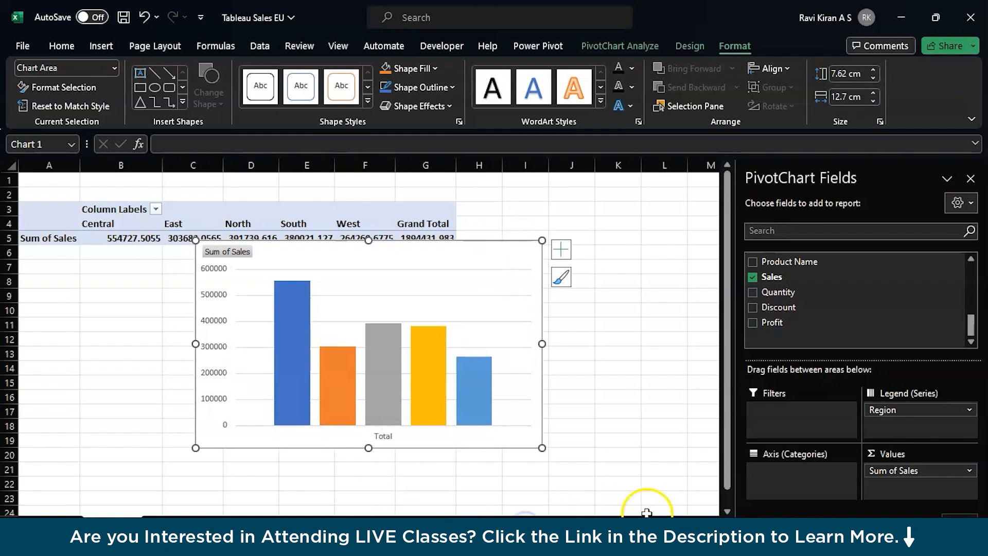
left_click(384, 514)
left_click(449, 525)
double_click(452, 525)
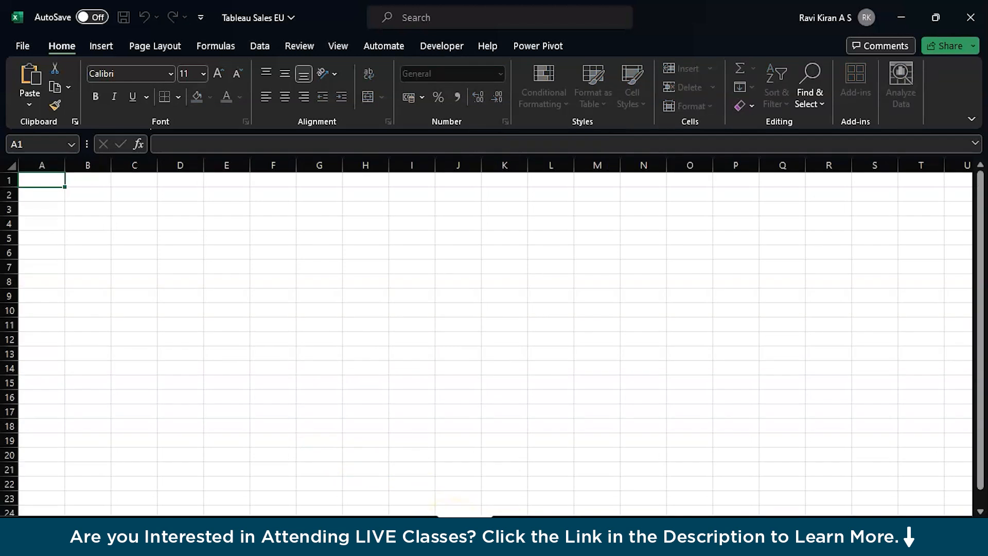
Step: Merge and center the range A1:V3 on the blank worksheet as a banner
mouse_move(50, 186)
left_mouse_down()
mouse_move(405, 181)
mouse_move(39, 181)
left_mouse_up()
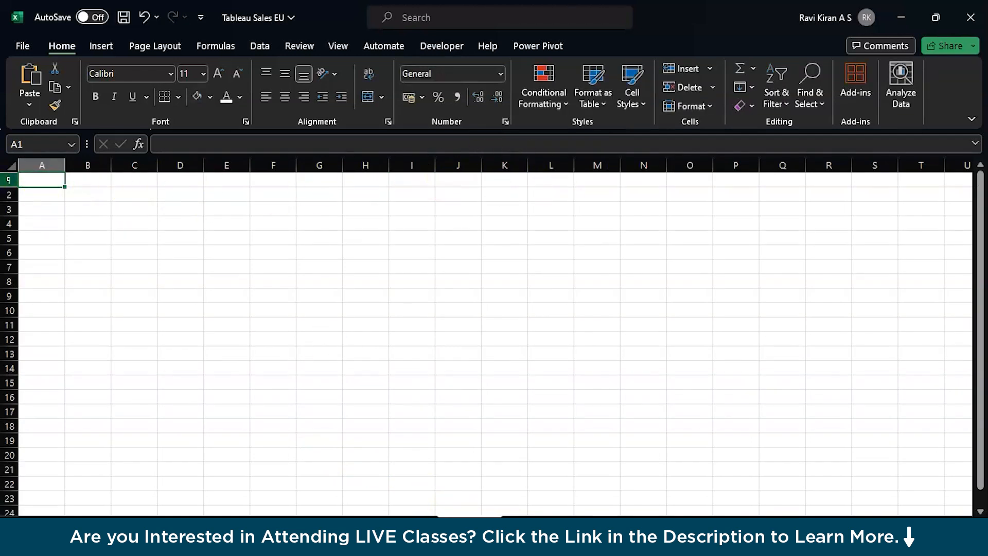
key("shift+Down")
key("shift+Down")
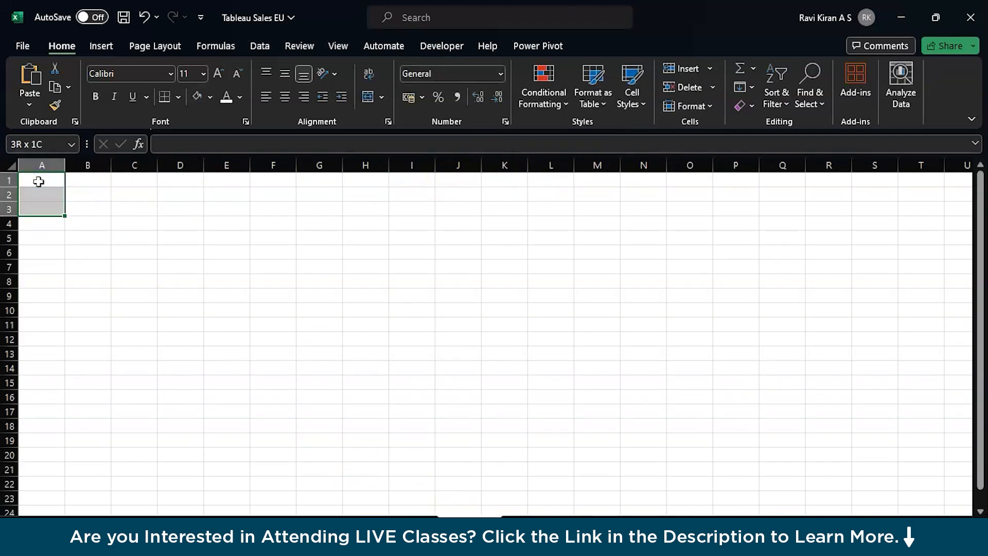
key("shift+Right")
key("shift+Right")
key("shift+Right")
key("shift+Right")
key("shift+Right")
key("shift+Right")
key("shift+Right")
key("shift+Right")
key("shift+Right")
key("shift+Right")
key("shift+Right")
key("shift+Right")
key("shift+Right")
key("shift+Right")
key("shift+Right")
key("shift+Right")
key("shift+Right")
key("shift+Right")
key("shift+Right")
key("shift+Right")
key("shift+Right")
left_click(365, 98)
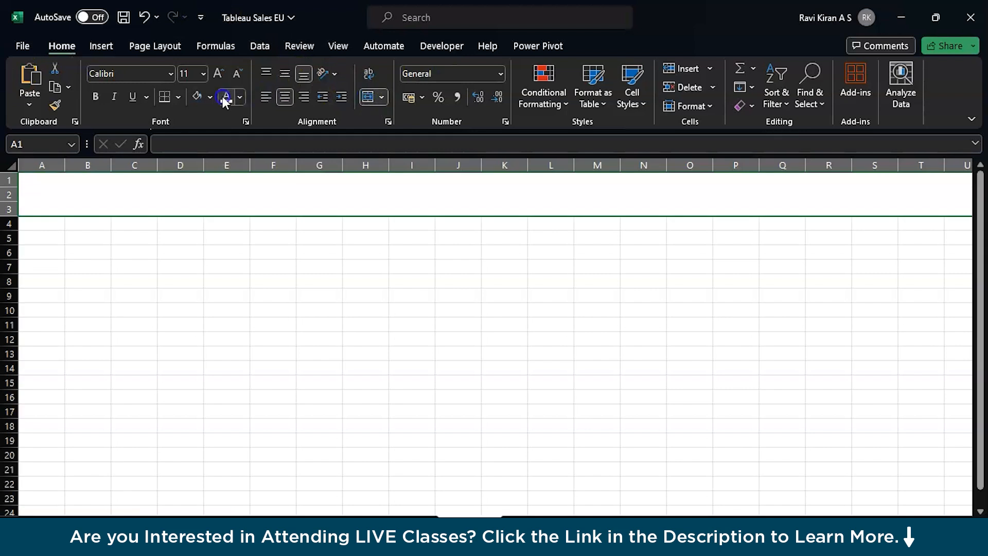
Step: Give the merged banner a dark blue fill with white font and enter the title "Sales Dashboard"
left_click(197, 97)
left_click(228, 99)
type("Salea")
key("BackSpace")
type("s Dashboard")
Step: Make the "Sales Dashboard" title text bold and enlarge it to font size 36
key("shift+Home")
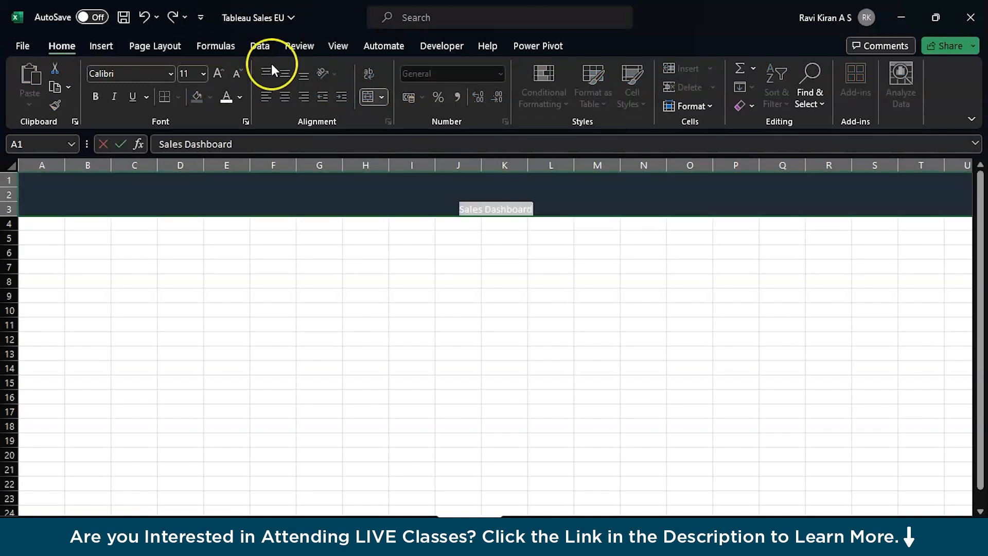
left_click(95, 98)
left_click(216, 75)
left_click(216, 75)
left_click(216, 75)
left_click(216, 75)
left_click(216, 75)
left_click(216, 74)
left_click(216, 75)
left_click(217, 74)
left_click(216, 75)
left_click(217, 75)
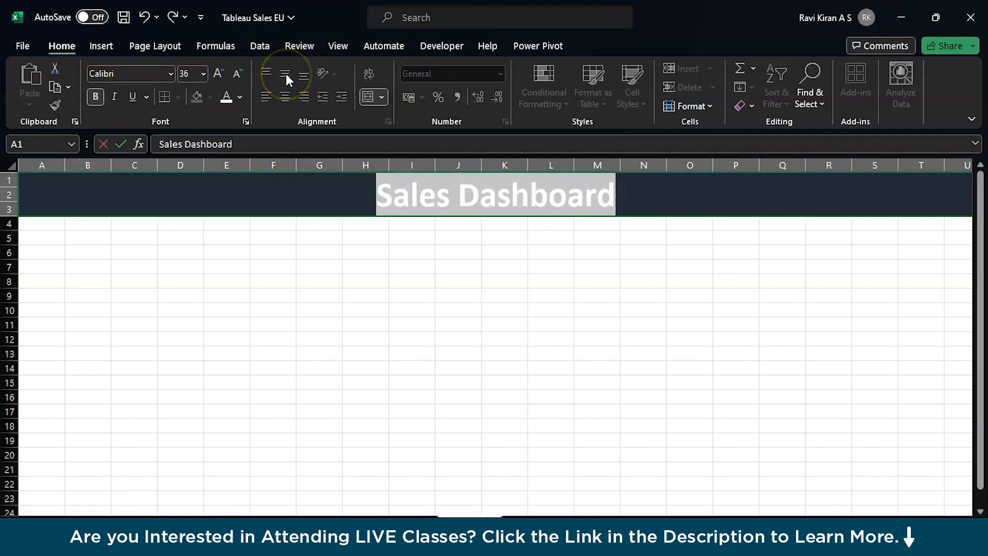
Step: Paste the regional sales chart directly below the banner at column A and add a Chart Title to it
left_click(288, 195)
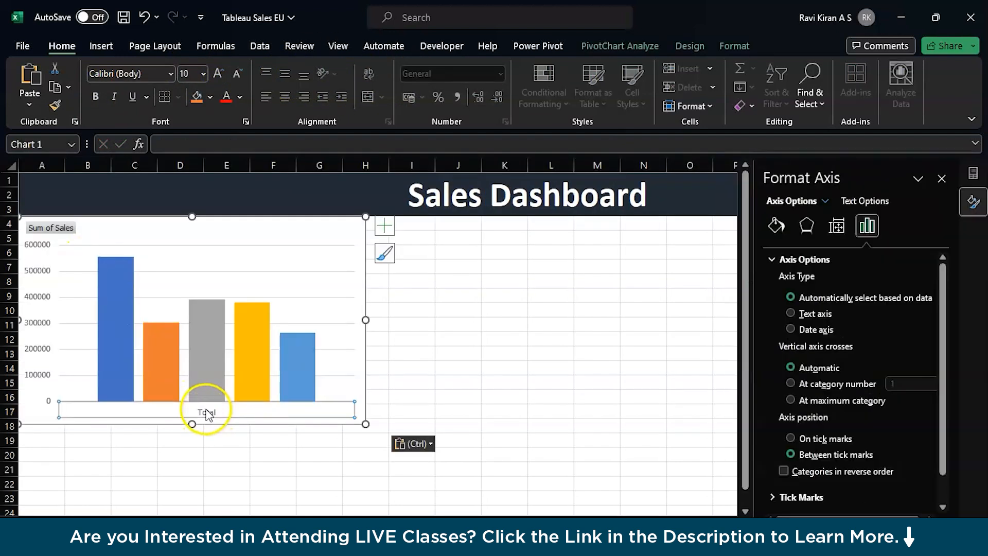
right_click(227, 410)
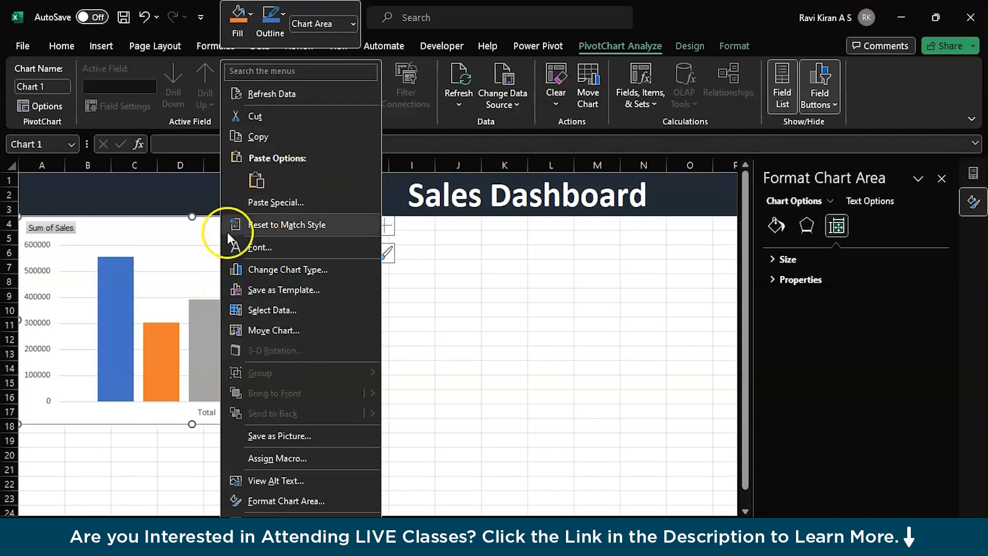
left_click(204, 218)
left_click(384, 226)
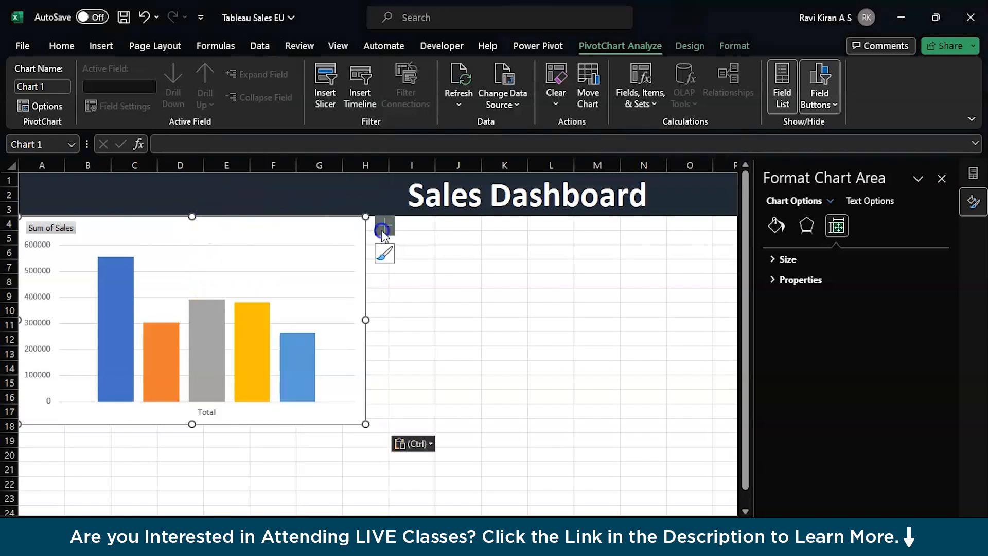
left_click(453, 274)
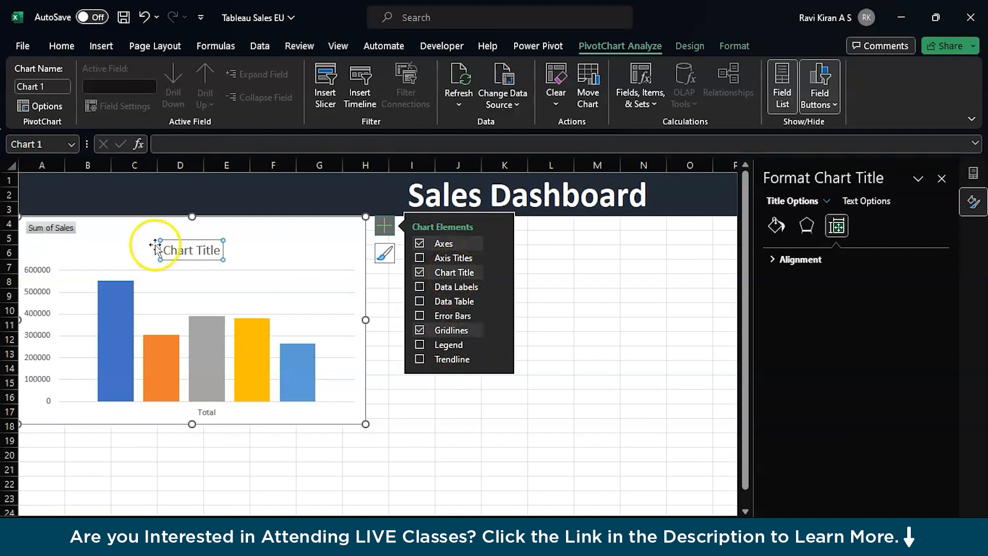
Step: Replace the regional chart's placeholder title with "Region-wise Sales"
triple_click(171, 245)
type("Regionwise")
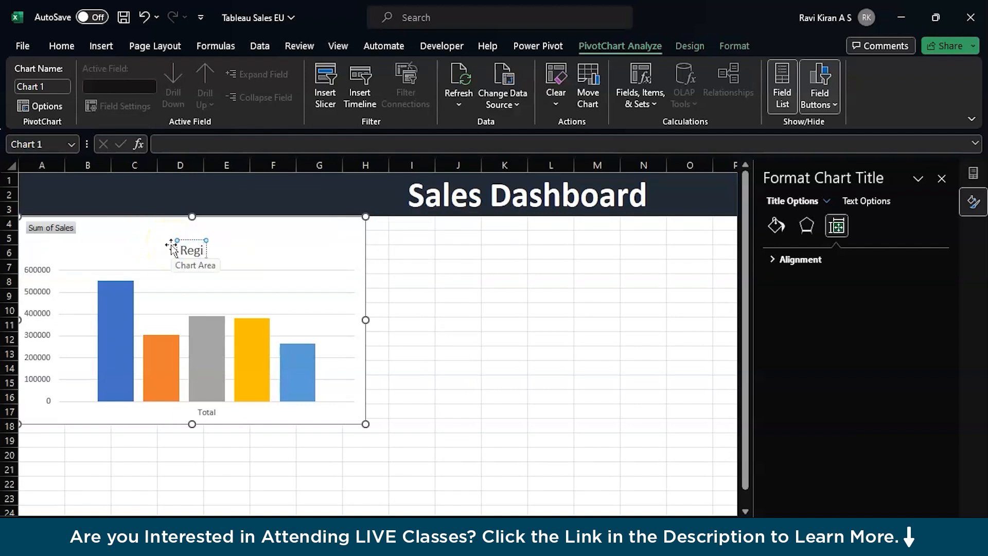
key("BackSpace")
key("BackSpace")
key("BackSpace")
key("BackSpace")
type("-wise Sales")
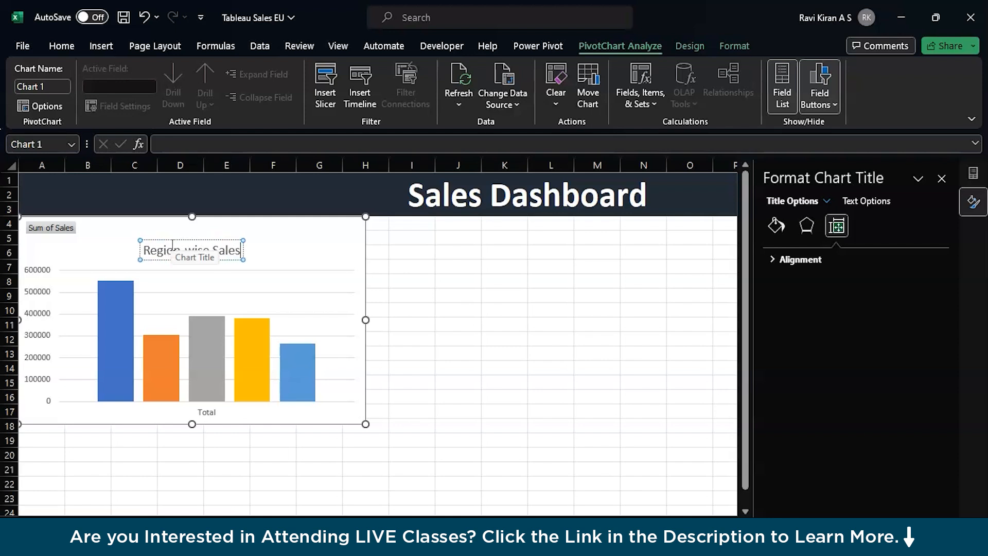
left_click(404, 267)
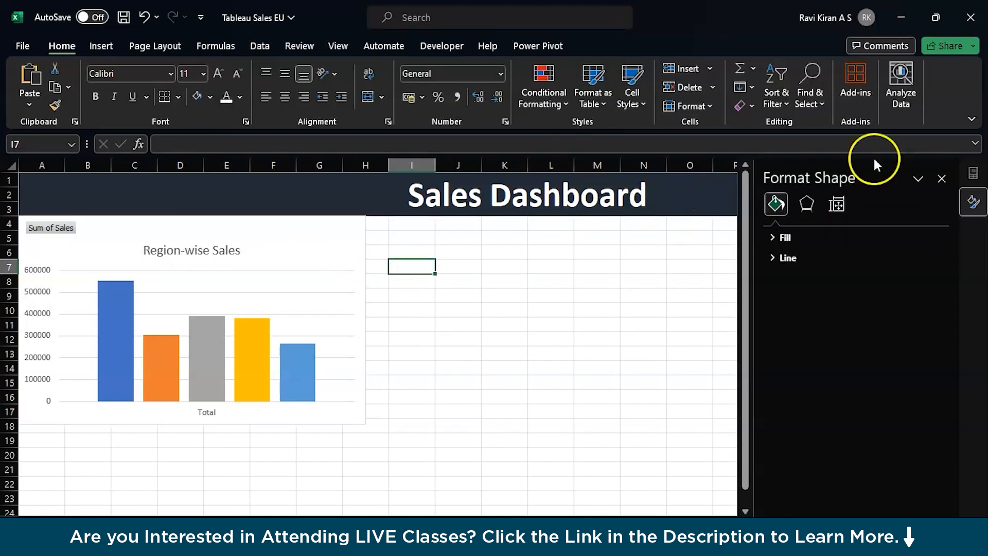
Step: Shrink the Region-wise Sales chart so it spans about columns A to F and rows 4 to 14
left_click(341, 390)
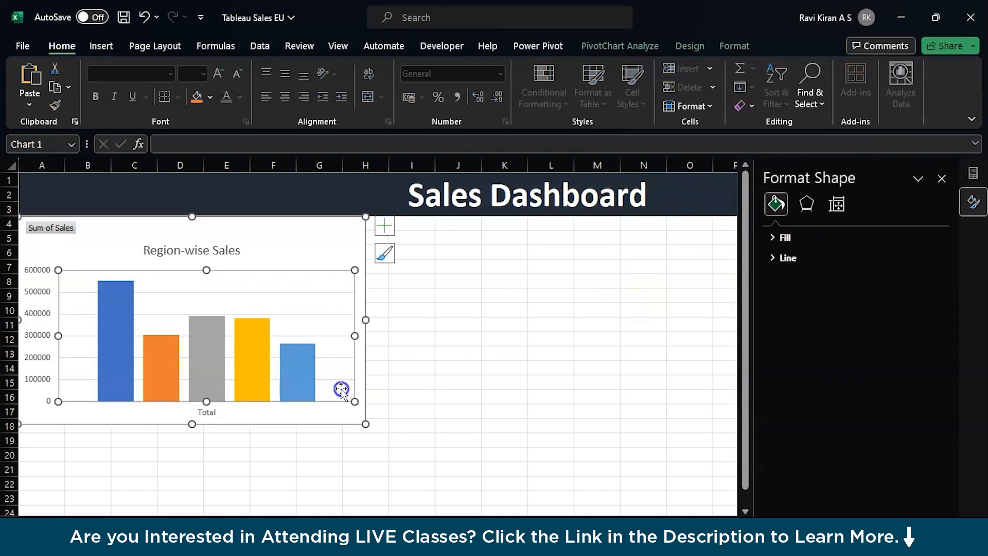
left_click(407, 390)
left_click(364, 423)
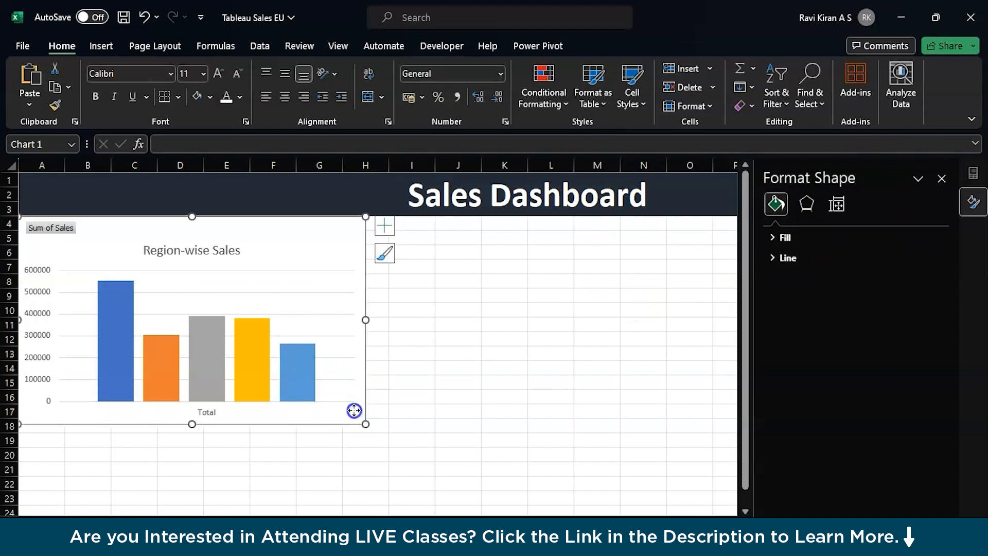
left_click_drag(365, 424, 290, 369)
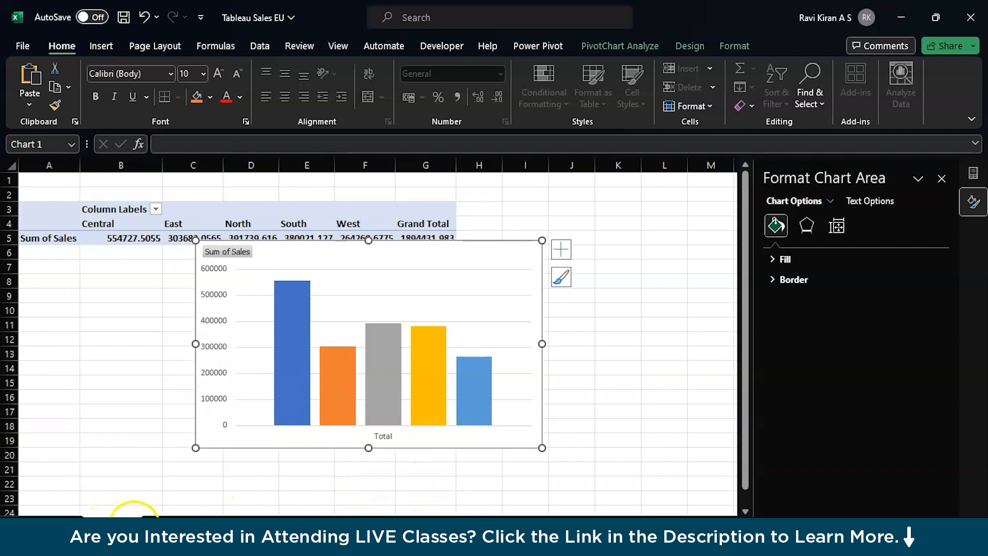
Step: Check the sticky note's topic list and build a PivotTable on a blank pivot sheet with Country as rows and Sum of Sales as values
left_click(95, 450)
left_click(403, 360)
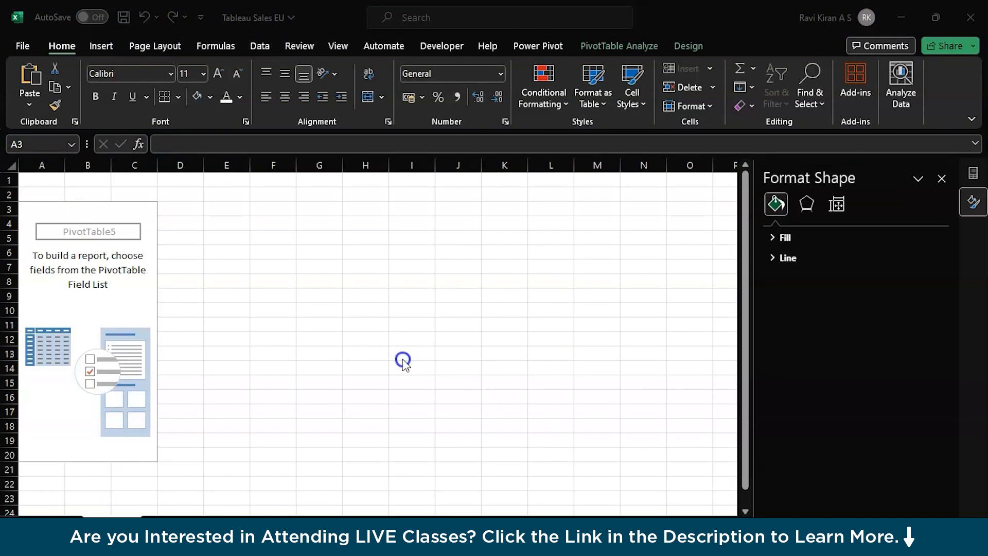
key("alt+Tab")
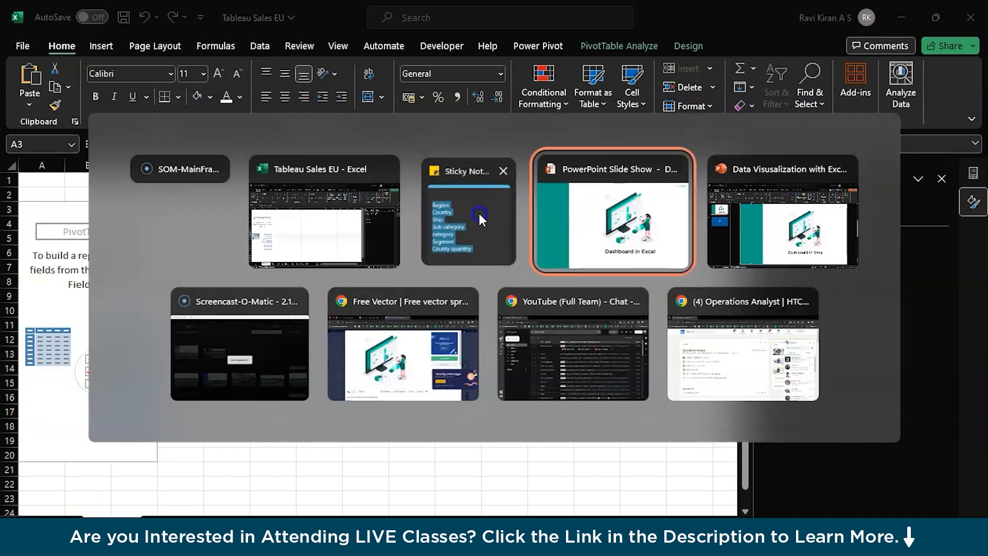
left_click(478, 216)
left_click(430, 280)
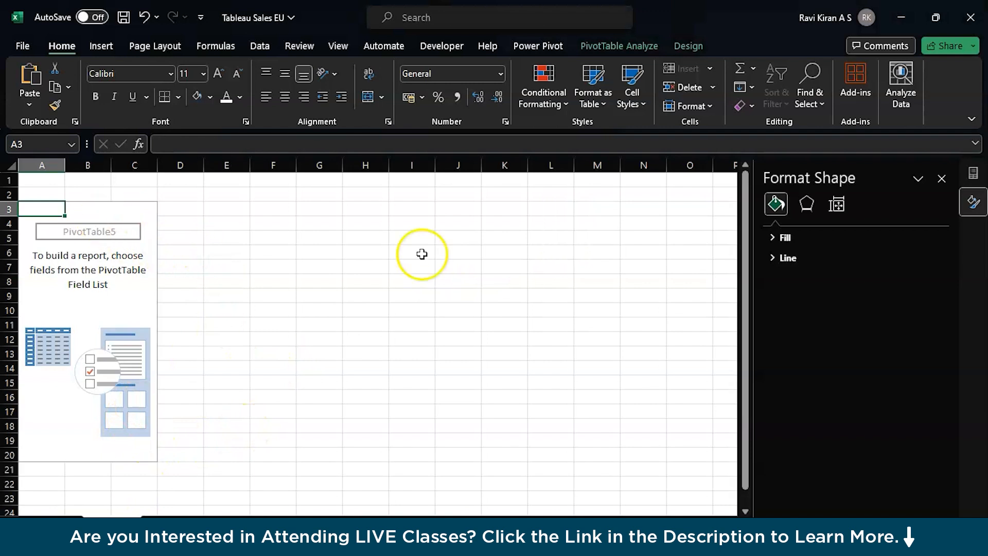
left_click(943, 178)
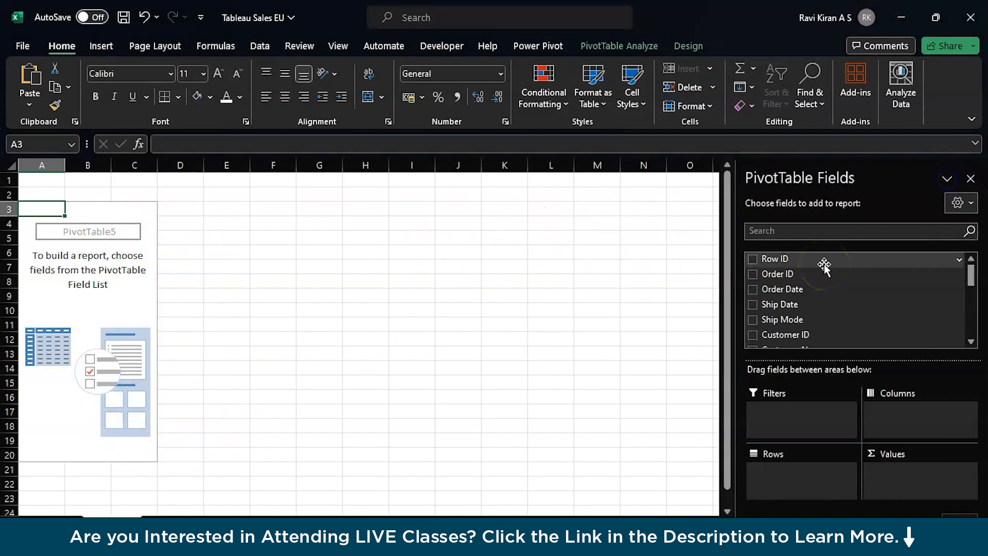
scroll(824, 265, "down", 1)
scroll(824, 265, "down", 1)
left_click_drag(803, 341, 803, 476)
scroll(783, 278, "down", 3)
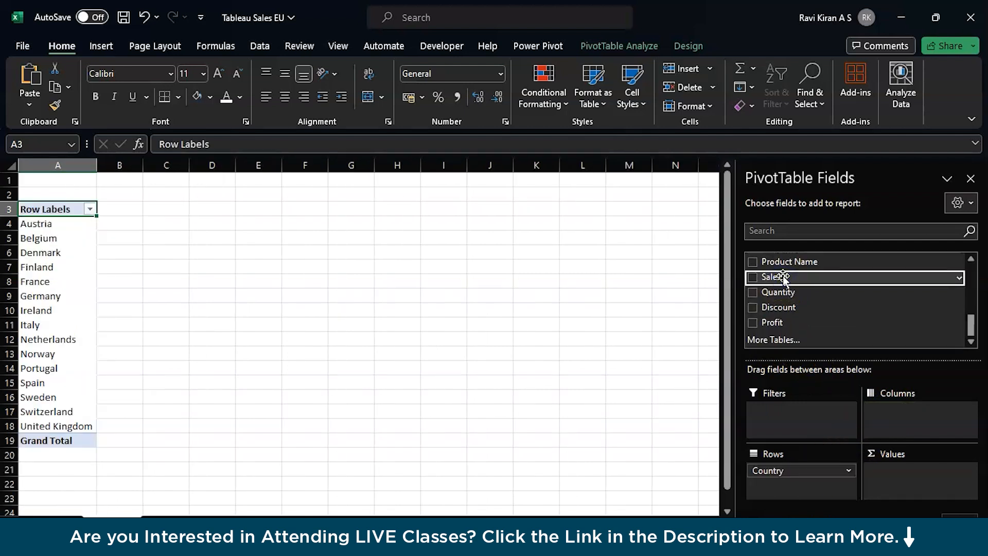
left_click_drag(783, 276, 918, 470)
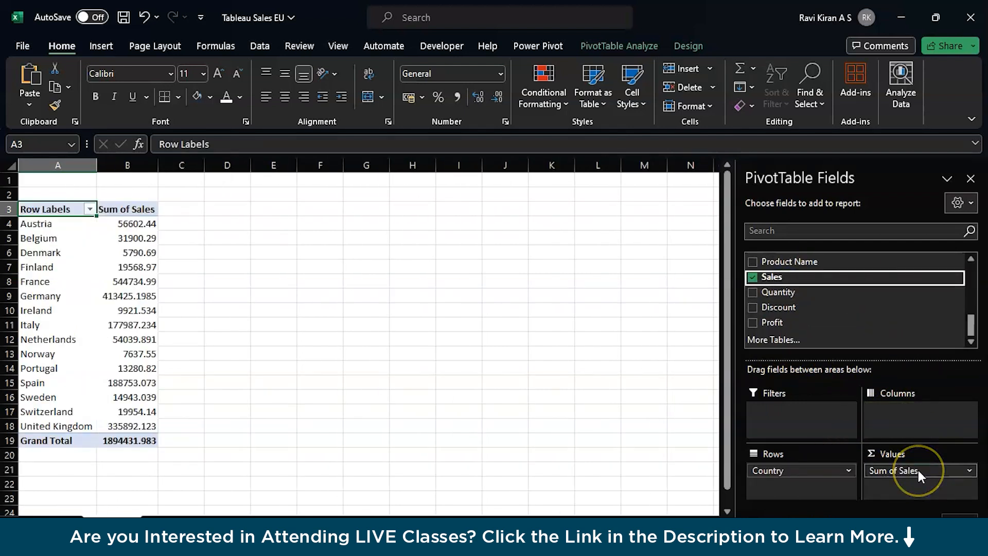
Step: Insert a Pie PivotChart from the whole country sales PivotTable
left_click(114, 321)
key("ctrl+a")
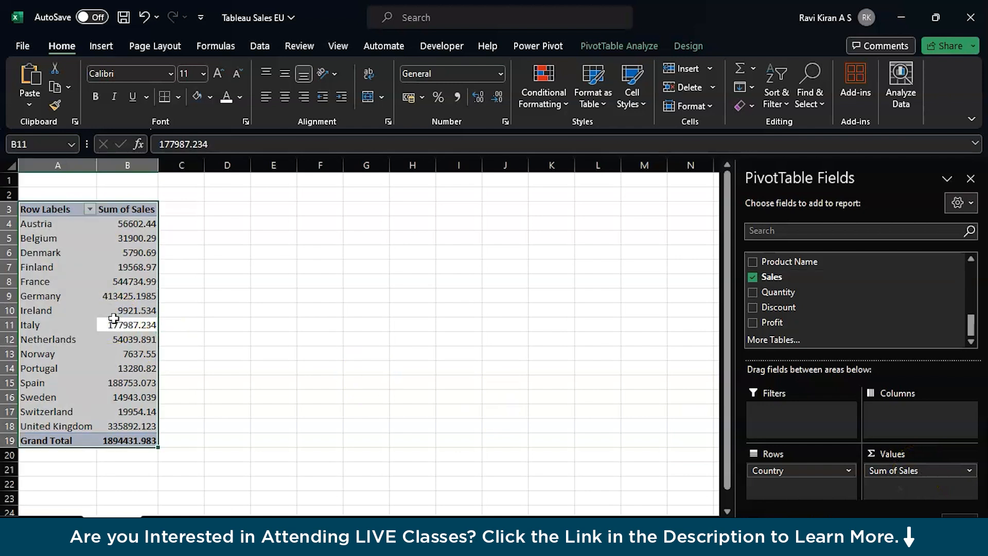
left_click(647, 51)
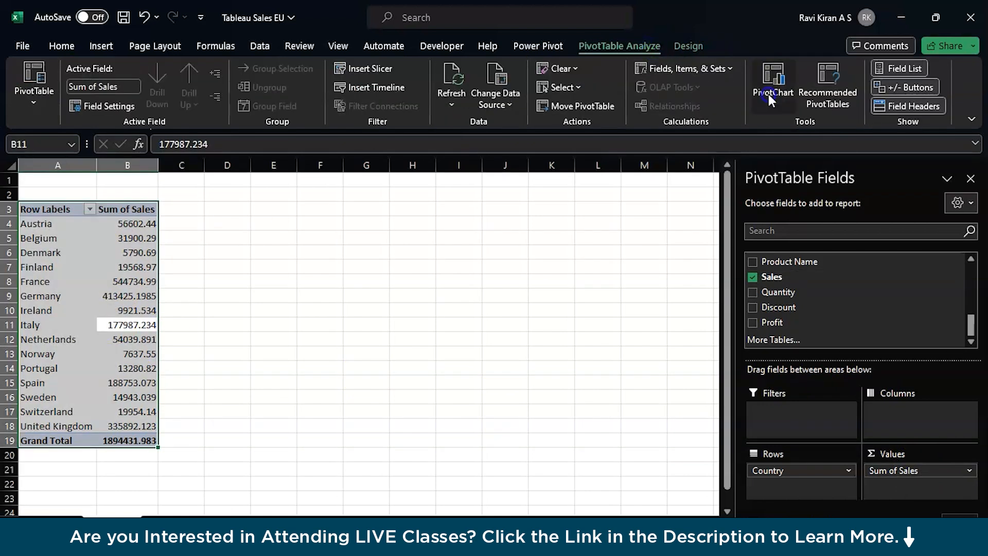
left_click(769, 96)
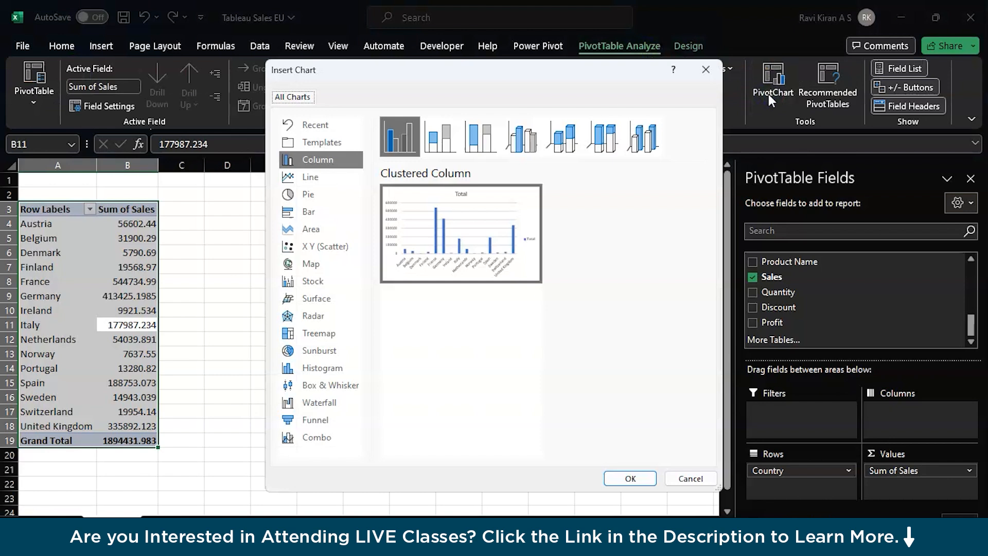
left_click(295, 194)
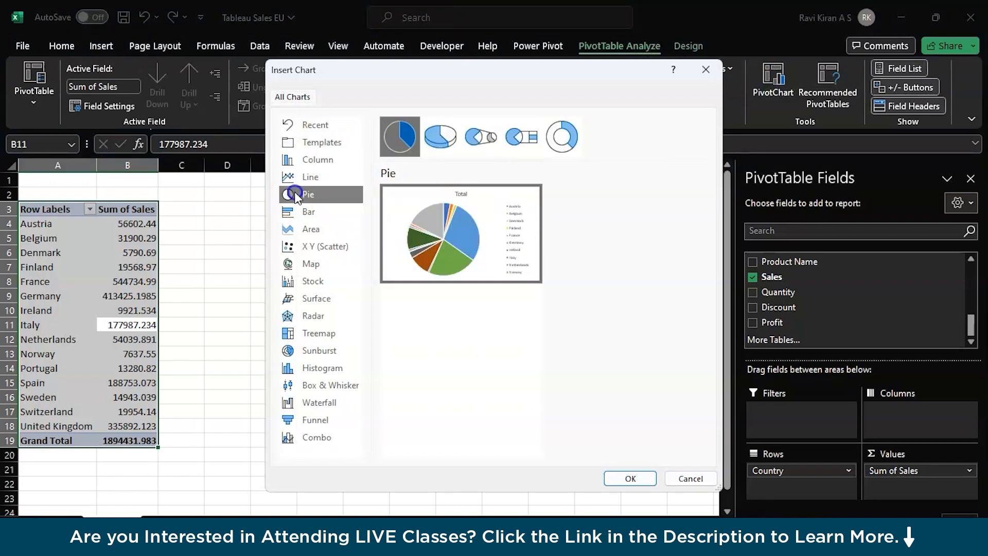
left_click(618, 478)
Step: Change the pie chart's title to "Country-Wise Sales"
triple_click(375, 275)
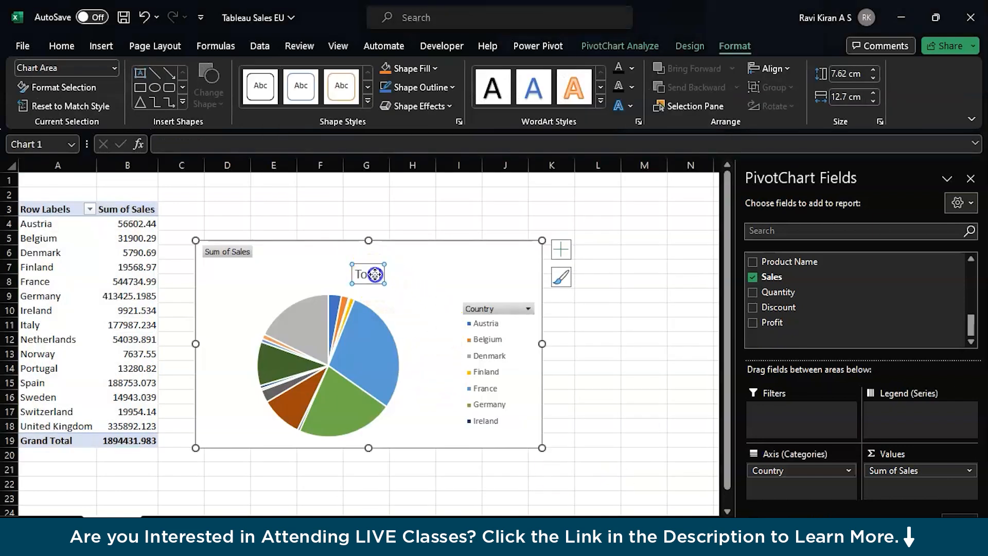
type("Countyr")
key("BackSpace")
key("BackSpace")
type("ry")
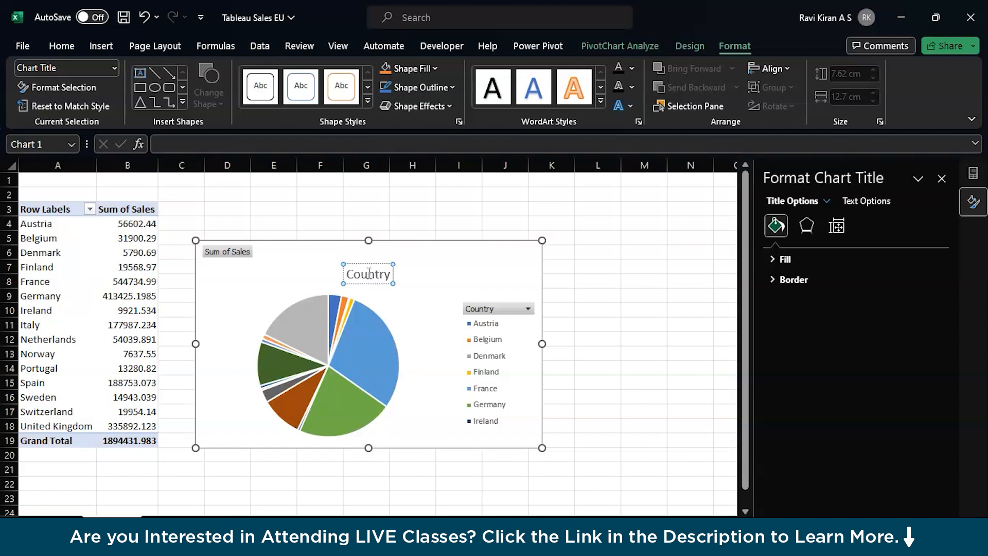
type("-Wise Sal")
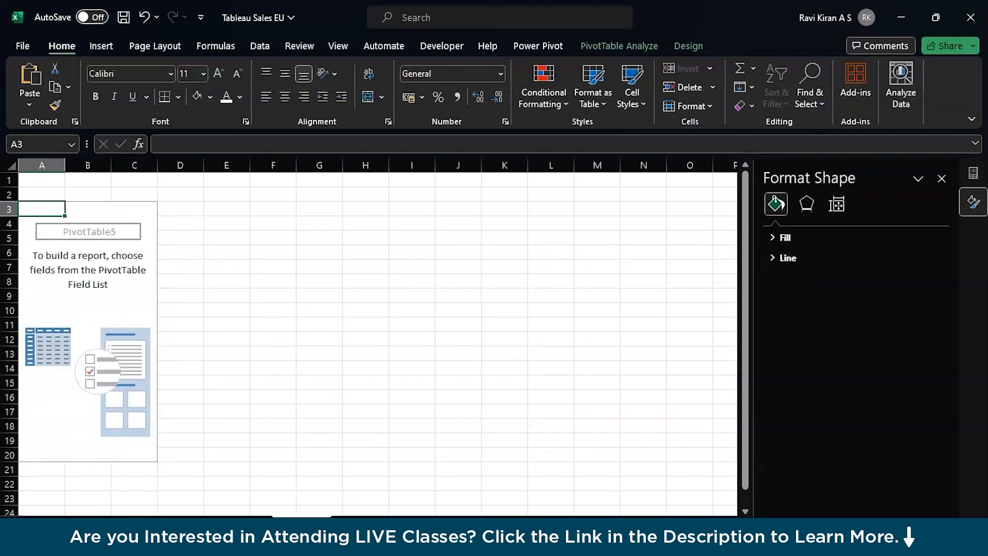
Step: Paste the country pie chart into the Sales Dashboard sheet and place it below the banner, directly beside the Region-wise Sales chart
left_click(342, 526)
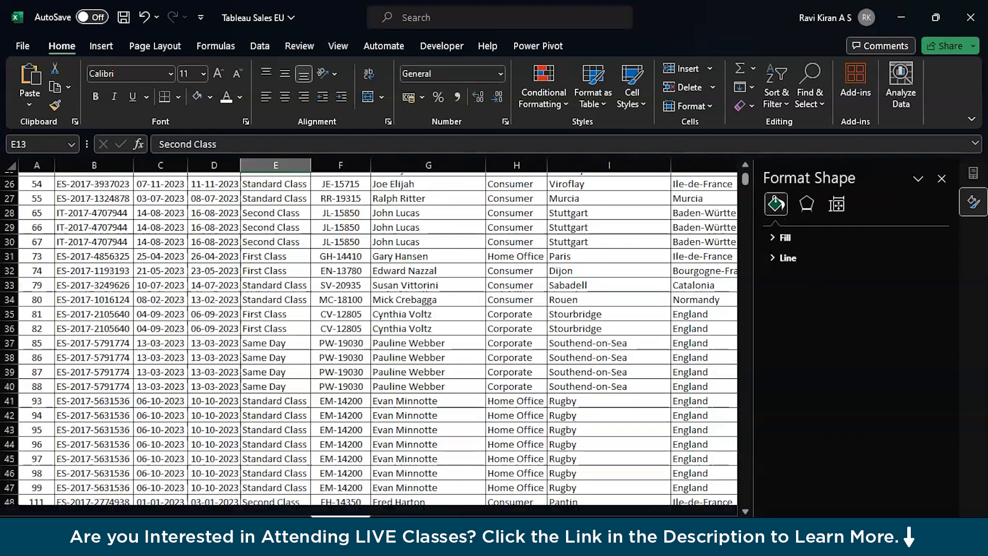
left_click(407, 525)
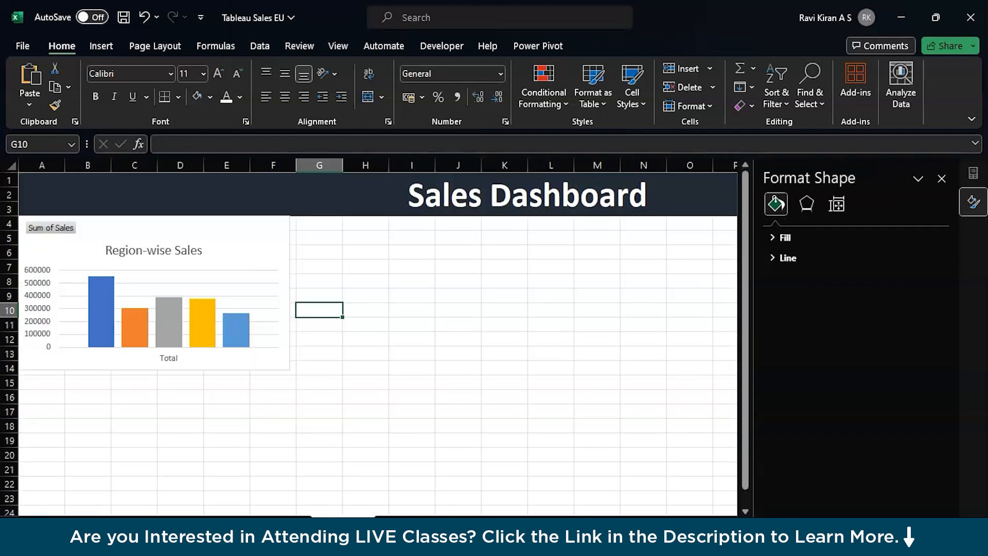
left_click(400, 327)
key("ctrl+v")
left_click_drag(453, 330, 353, 227)
Step: Resize the Country-Wise Sales chart to 5.6 cm high and 9.9 cm wide, matching the Region-wise Sales chart
left_click(281, 300)
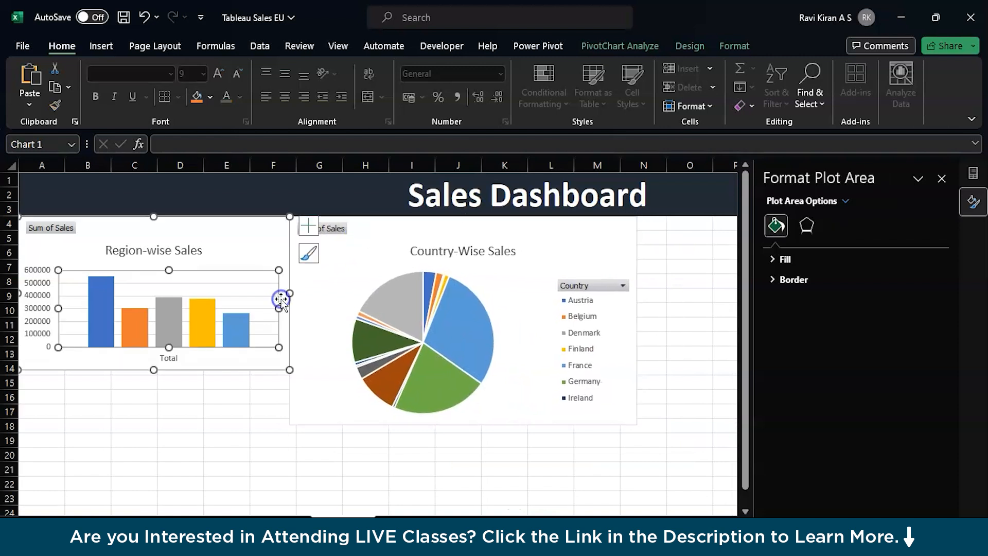
left_click(257, 235)
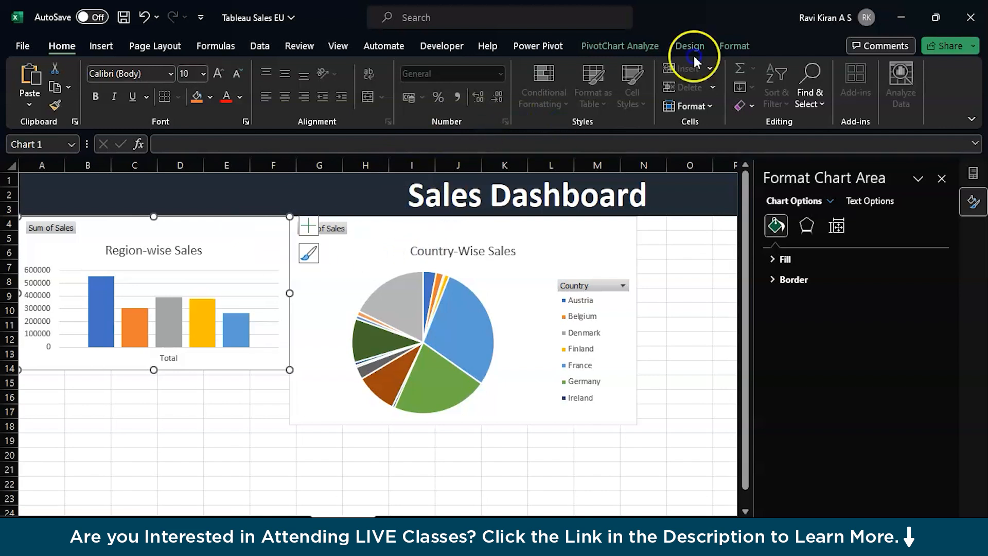
left_click(746, 44)
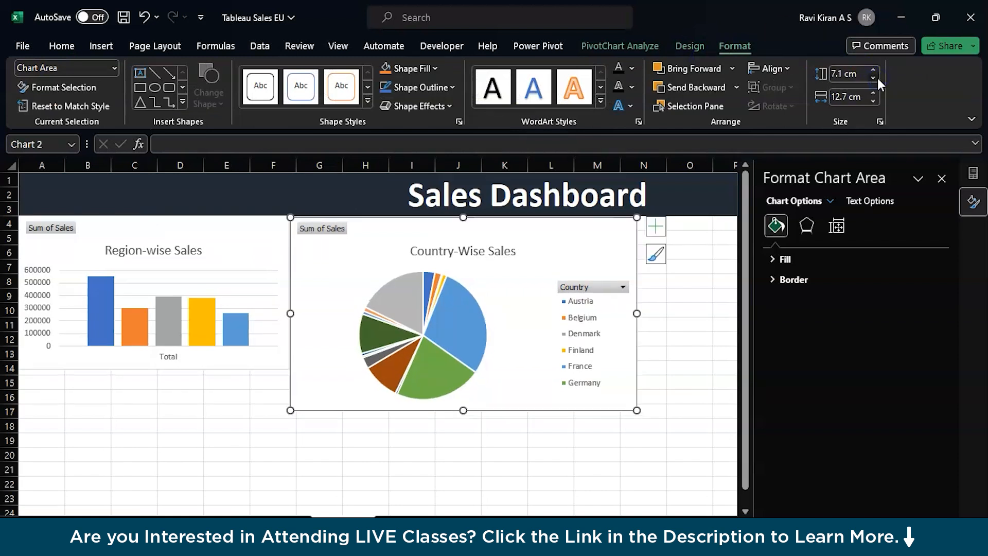
left_click(874, 79)
left_click(877, 78)
left_click(877, 78)
left_click(877, 79)
left_click(877, 78)
left_click(877, 78)
left_click(877, 78)
left_click(877, 78)
left_click(872, 103)
left_click(872, 103)
left_click(872, 103)
left_click(872, 103)
left_click(872, 103)
left_click(872, 103)
left_click(872, 103)
left_click(872, 103)
left_click(872, 103)
left_click(872, 103)
left_click(872, 103)
left_click(872, 103)
left_click(872, 103)
left_click(872, 103)
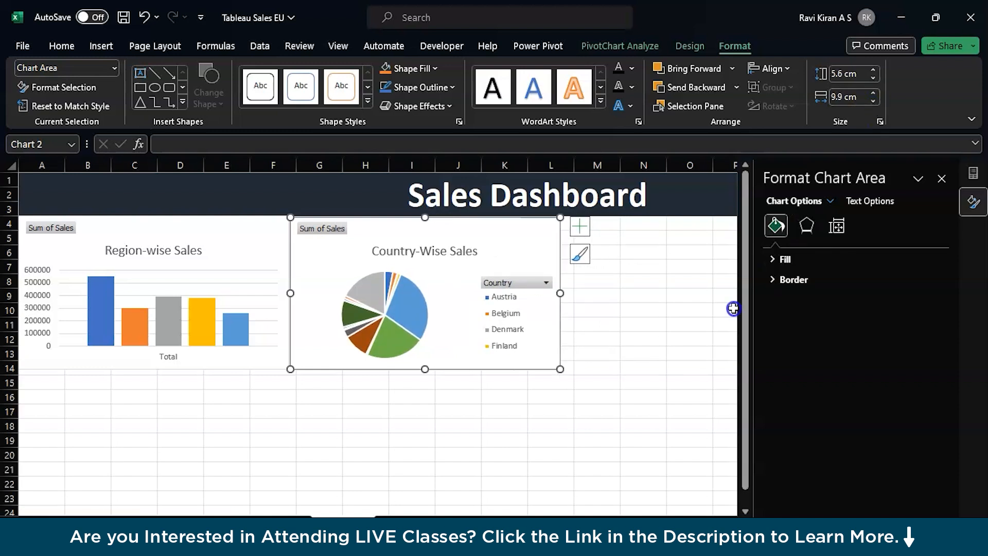
left_click(654, 351)
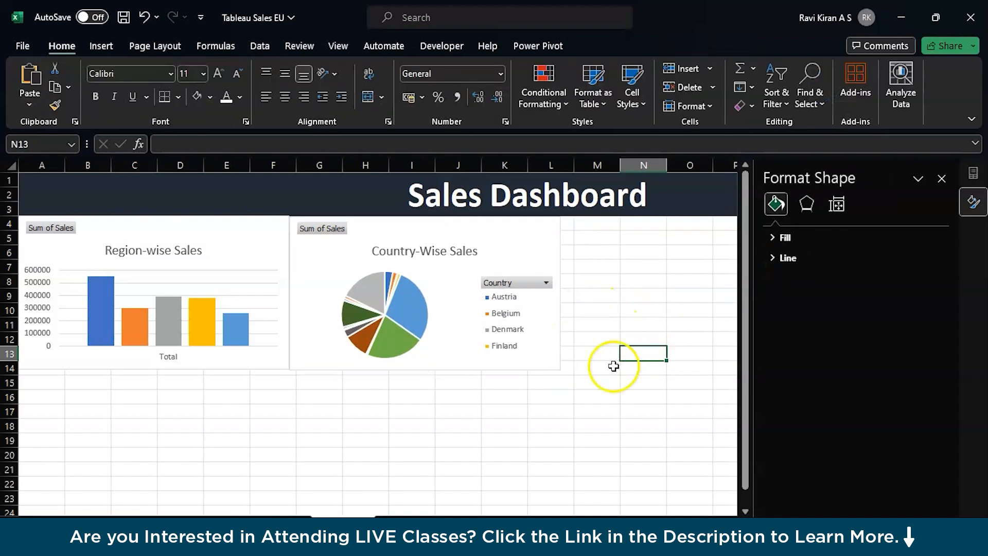
left_click(542, 239)
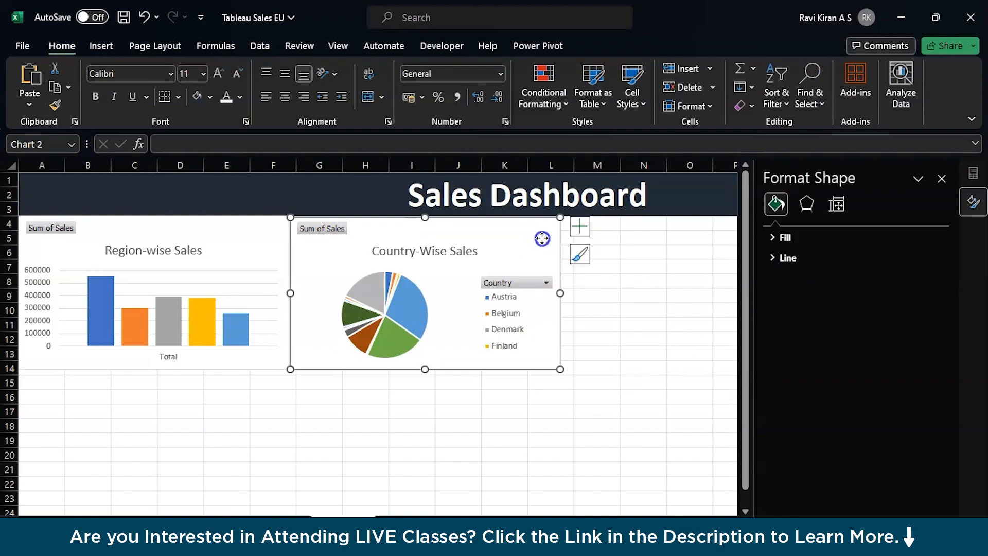
left_click(642, 280)
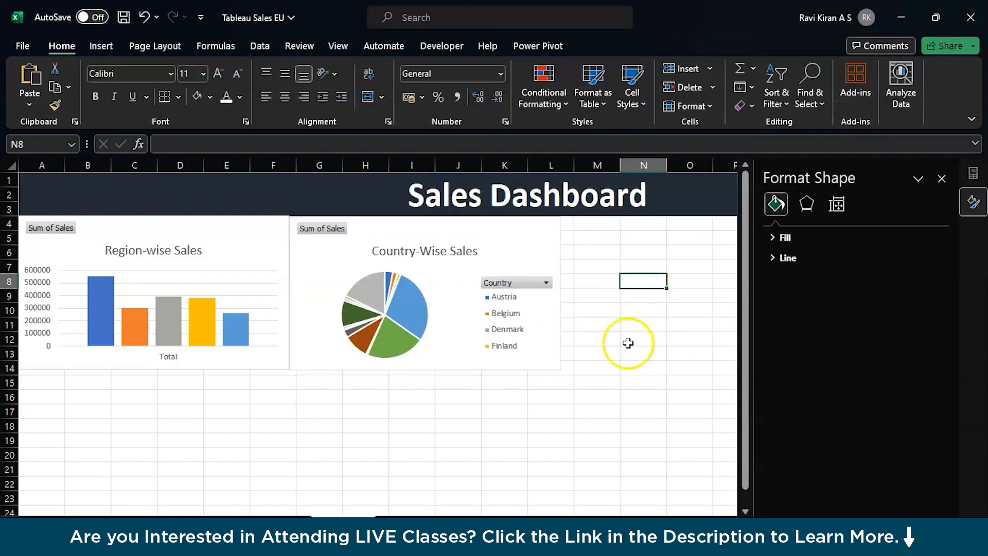
Step: Check the chart topics listed in Sticky Notes, and open the workbook sheet holding the next blank PivotTable
mouse_move(387, 538)
left_click(397, 468)
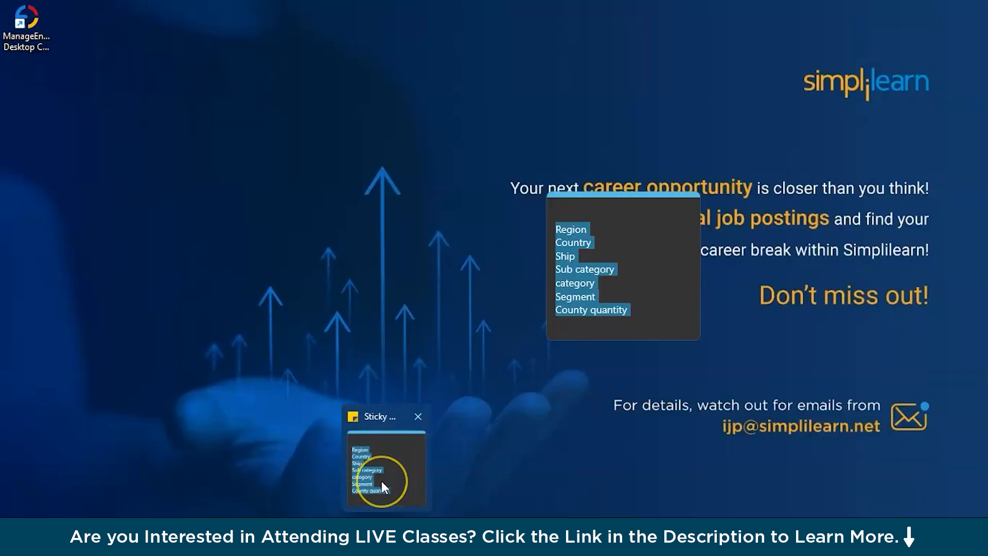
left_click(381, 480)
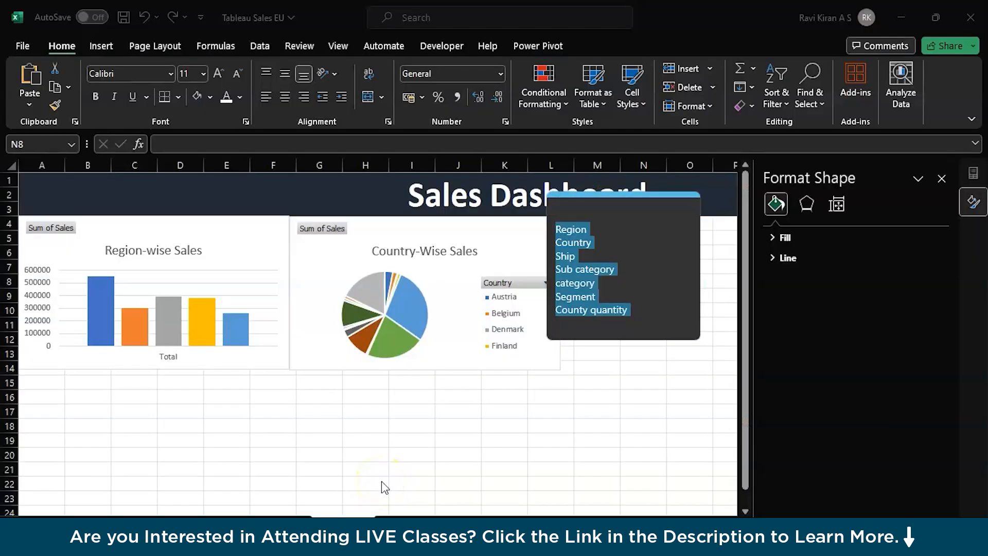
left_click(454, 387)
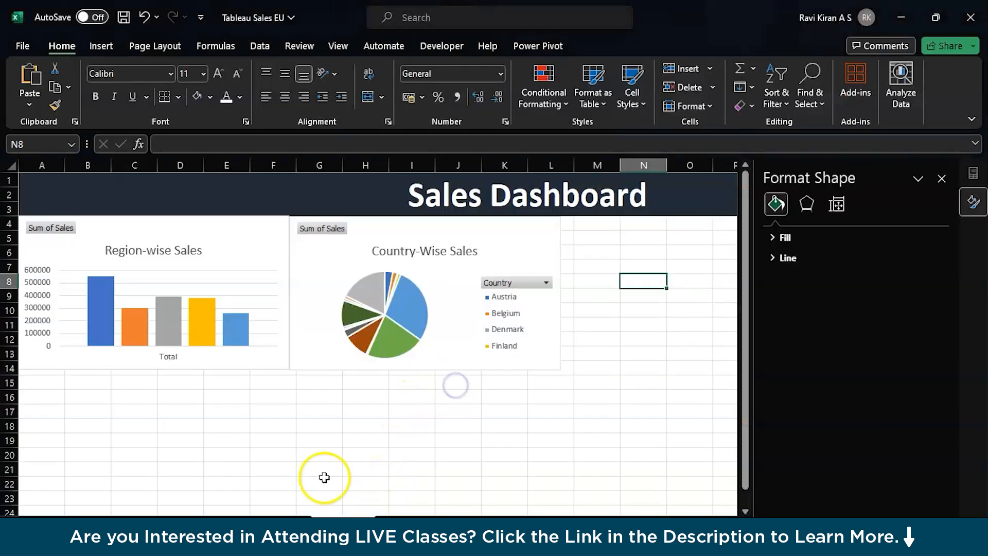
left_click(66, 512)
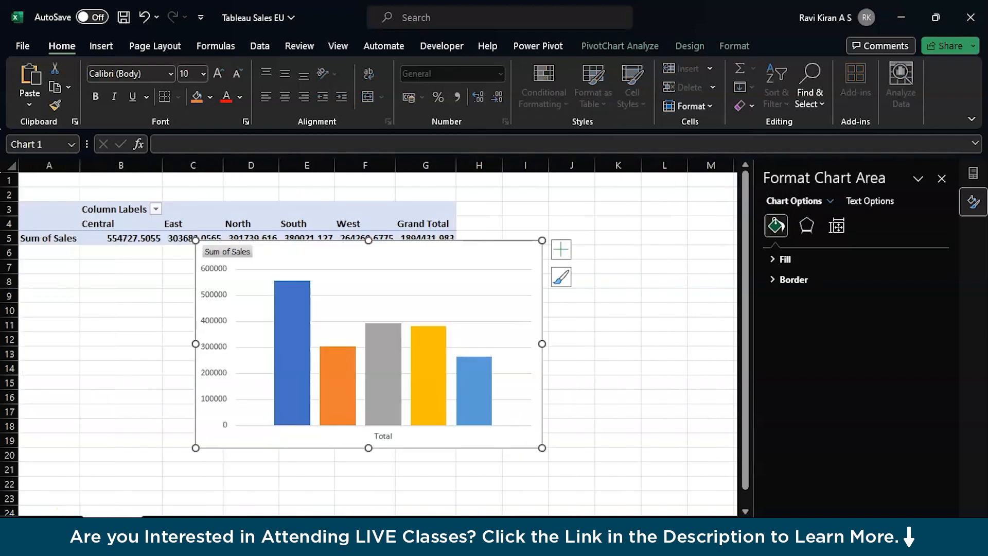
left_click(82, 512)
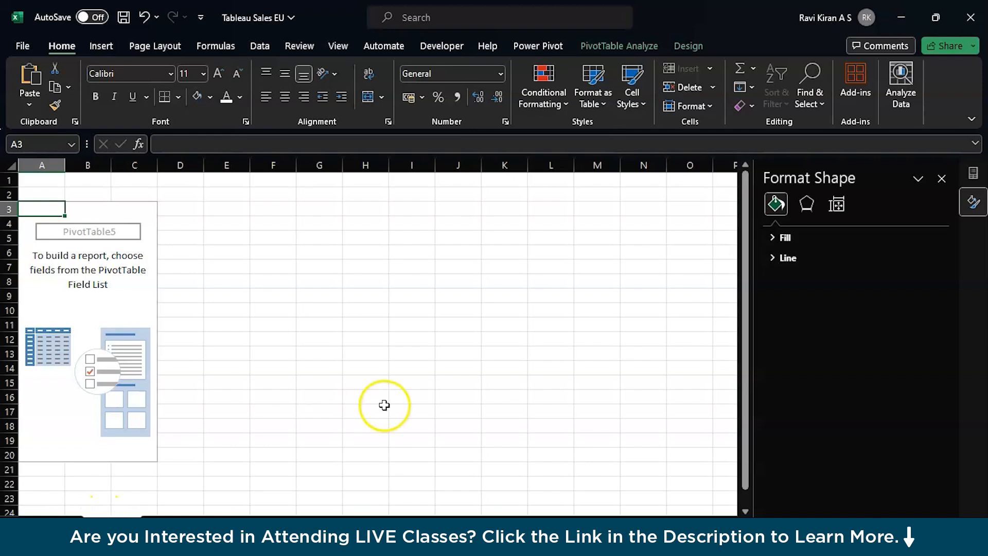
Step: Lay out the blank PivotTable with Ship Mode as the rows and Sales as the values
left_click(943, 180)
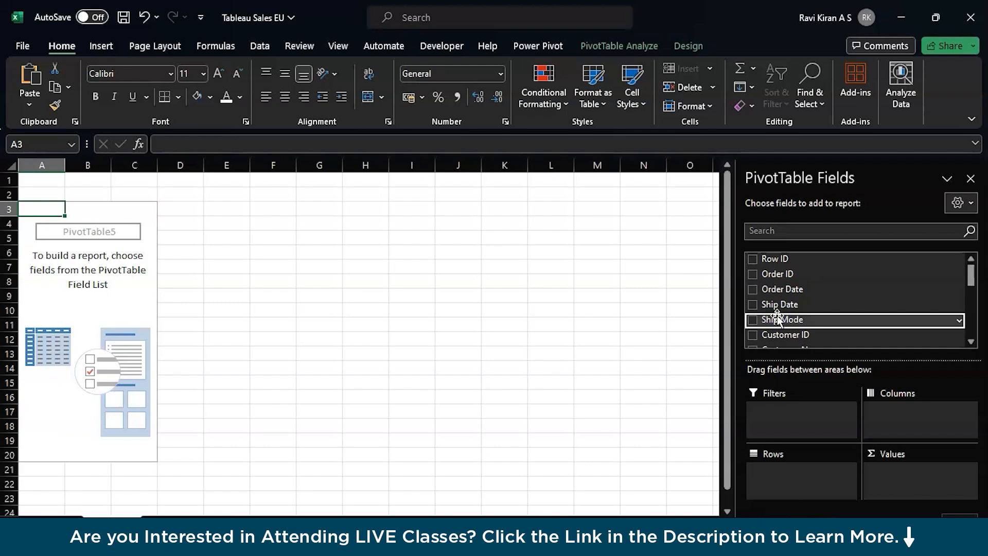
left_click_drag(778, 316, 792, 469)
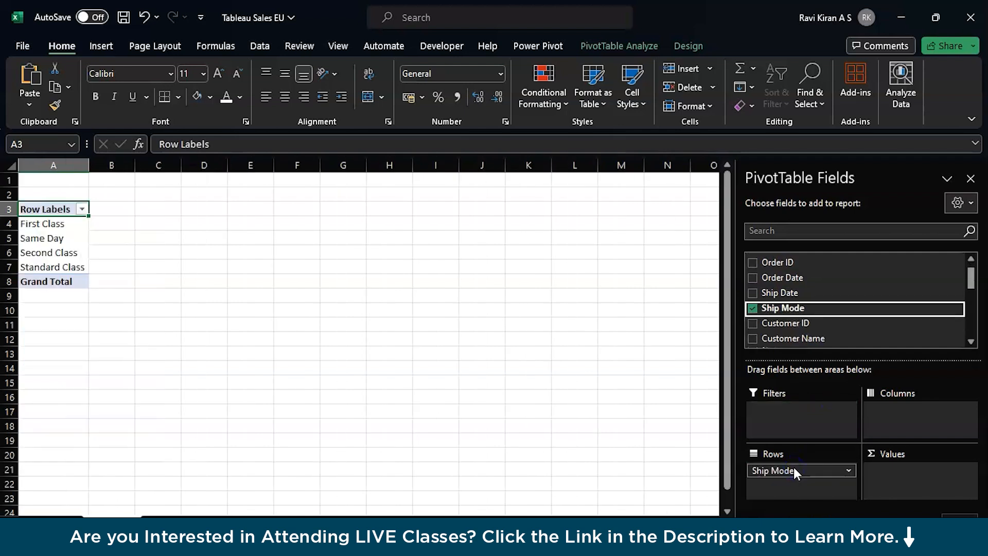
scroll(811, 322, "down", 2)
scroll(811, 322, "down", 4)
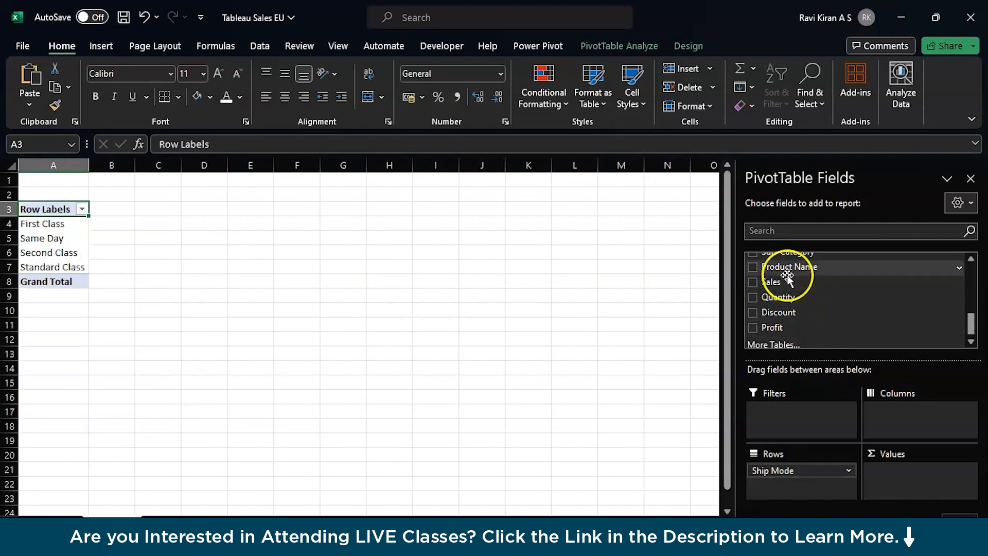
left_click_drag(787, 275, 897, 471)
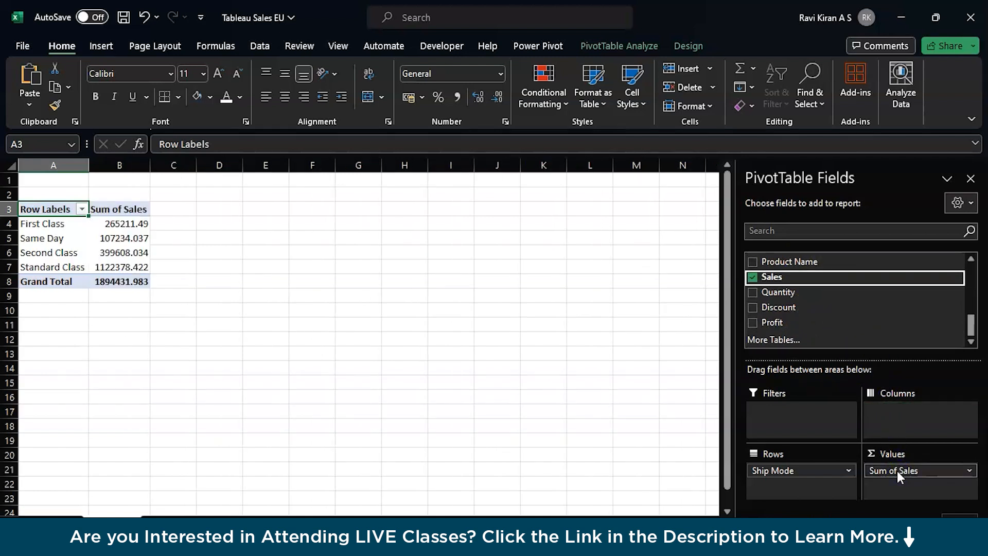
Step: Change the Sales value field of the ship mode PivotTable to be summarized by Count
left_click(898, 472)
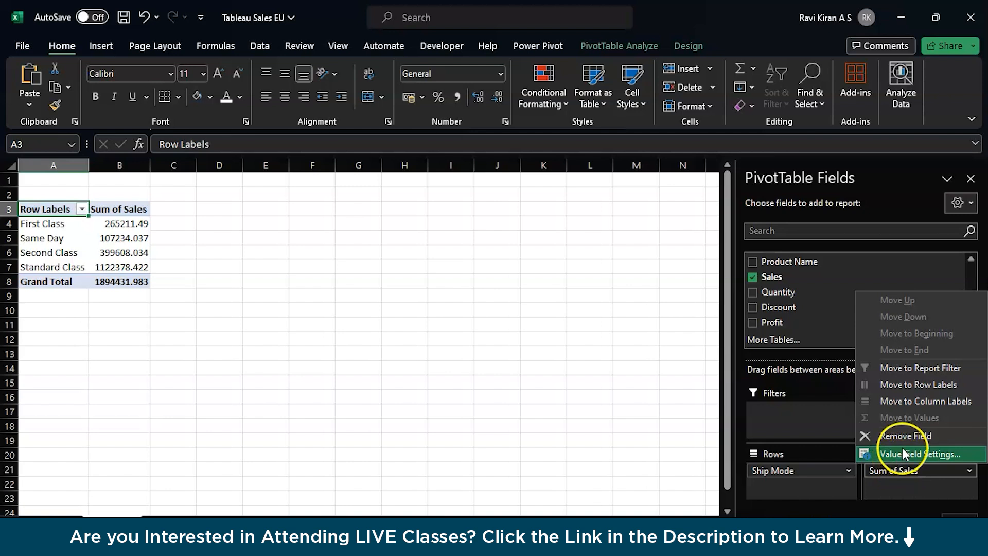
left_click(903, 450)
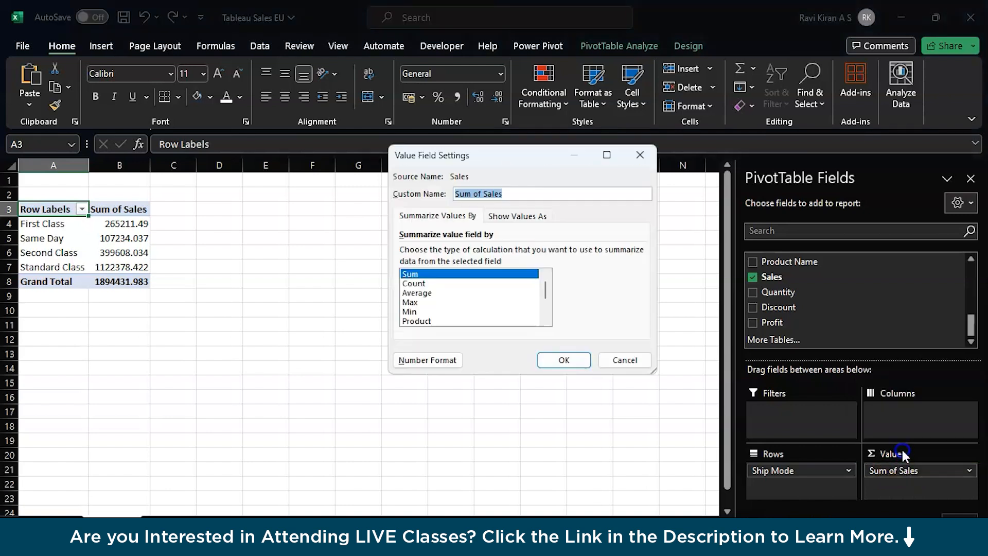
left_click(467, 277)
left_click(467, 283)
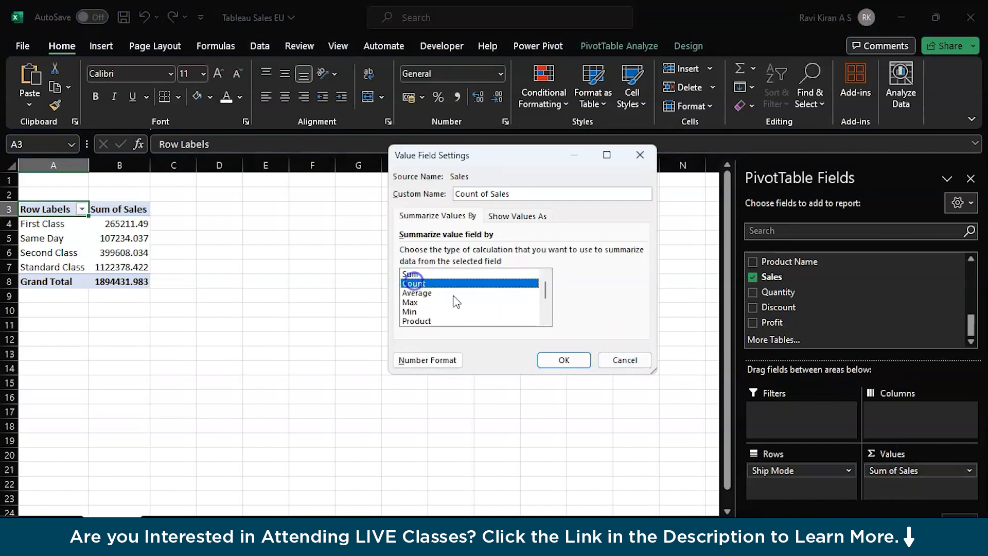
left_click(556, 367)
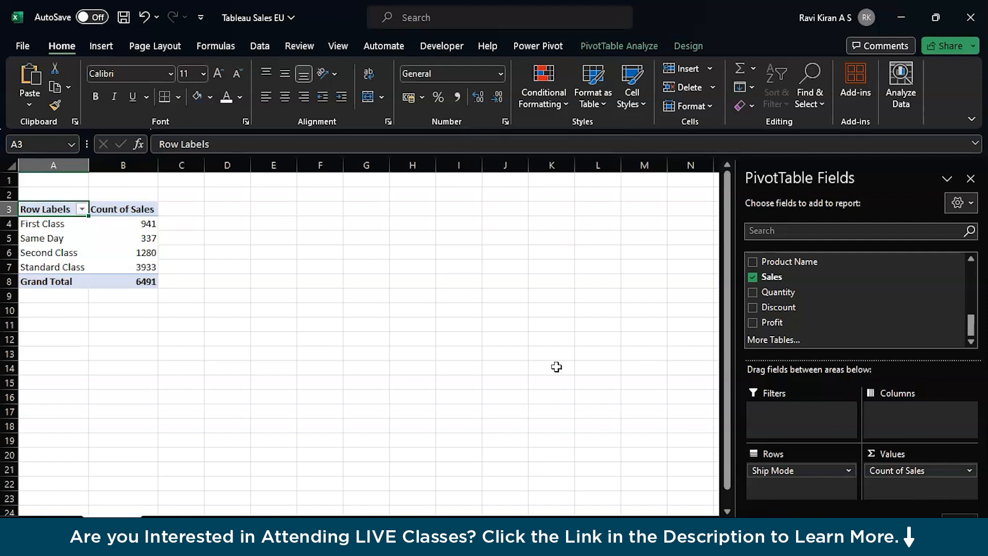
Step: Insert a Bar PivotChart from the whole ship mode PivotTable
left_click(142, 252)
key("ctrl+a")
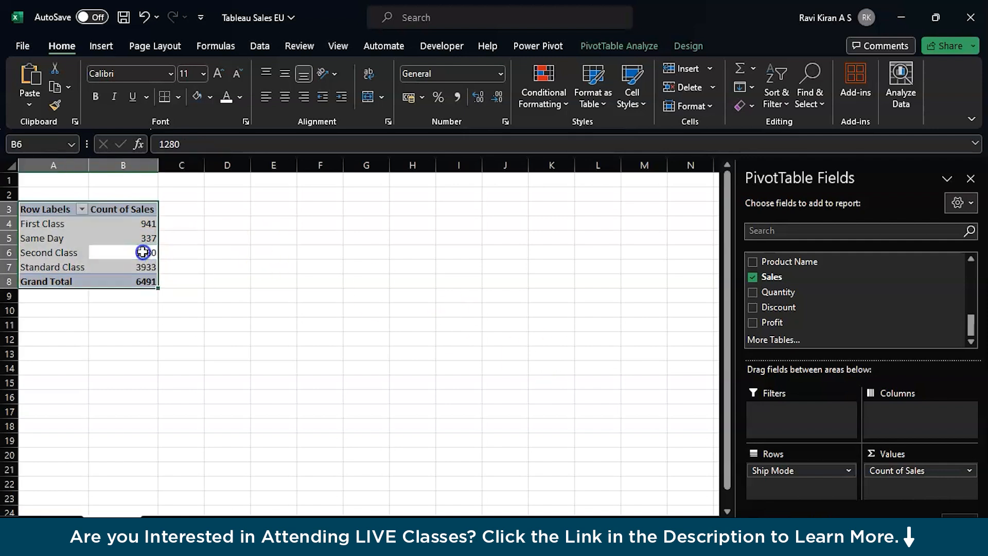
left_click(606, 46)
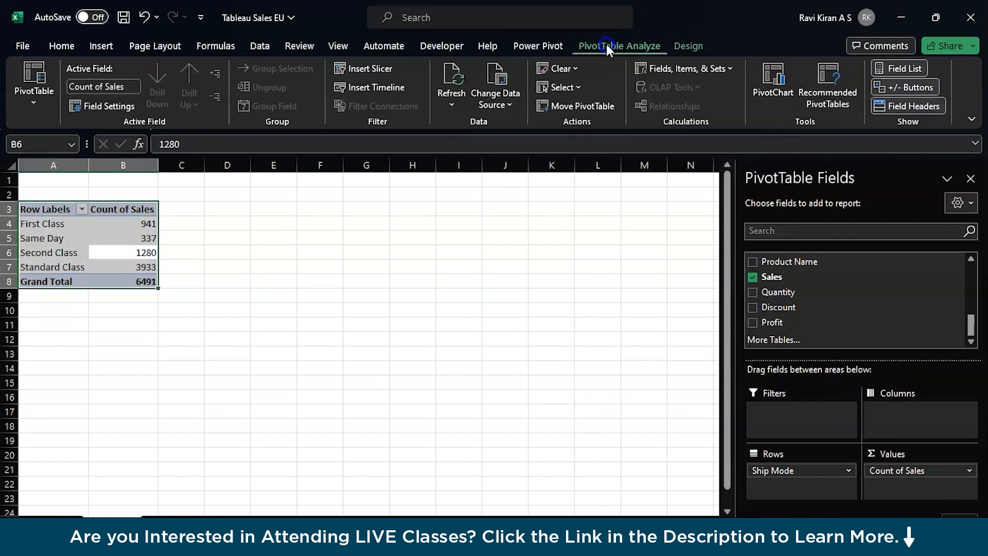
left_click(771, 80)
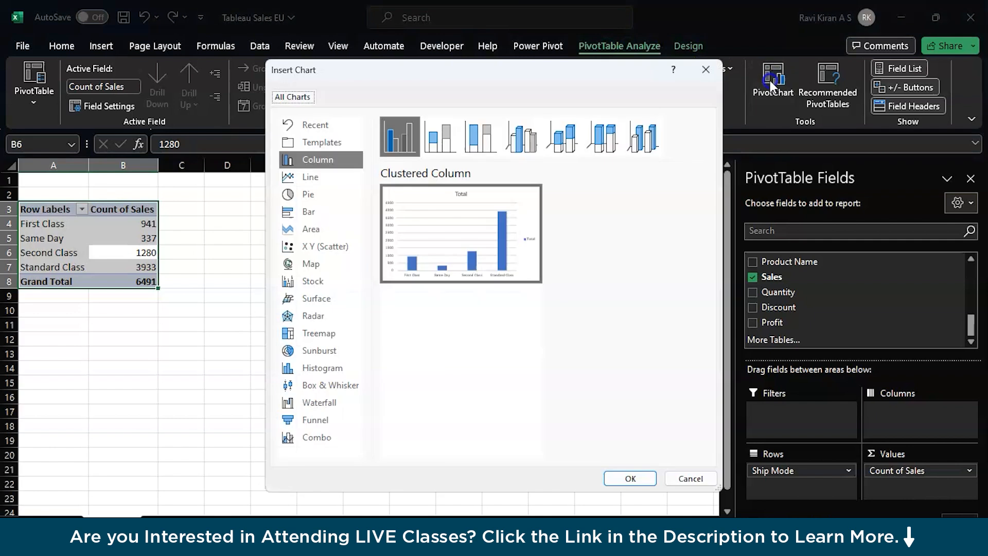
left_click(326, 328)
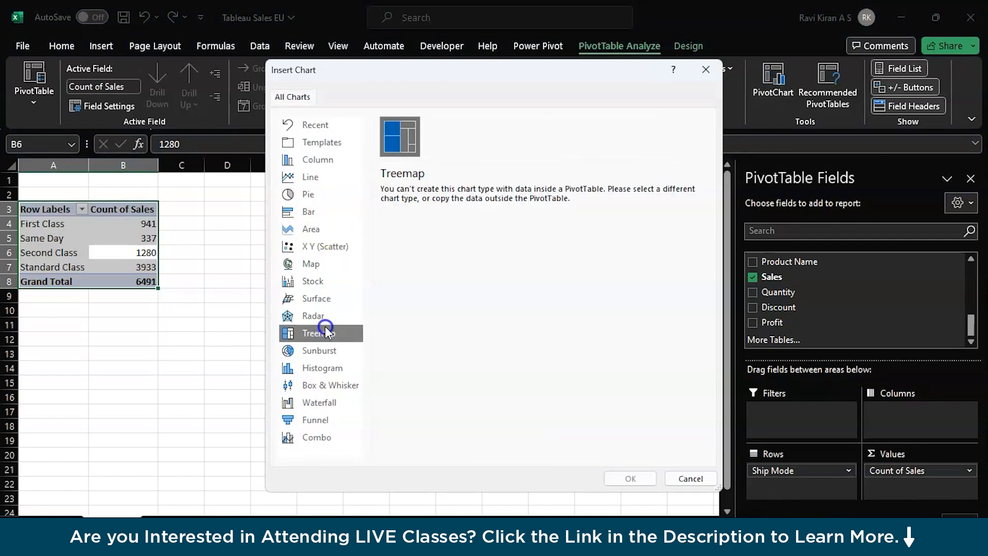
left_click(309, 212)
left_click(315, 368)
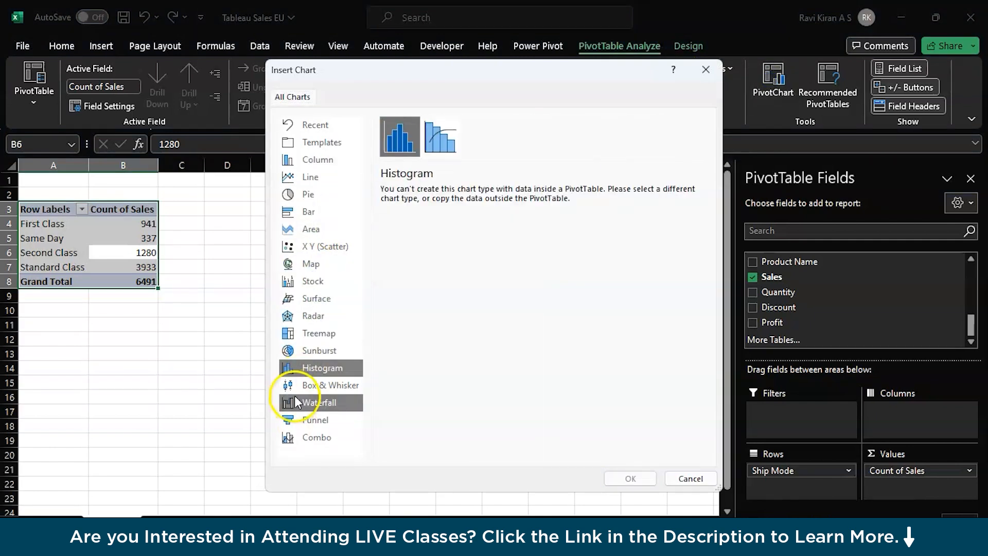
left_click(295, 399)
left_click(308, 385)
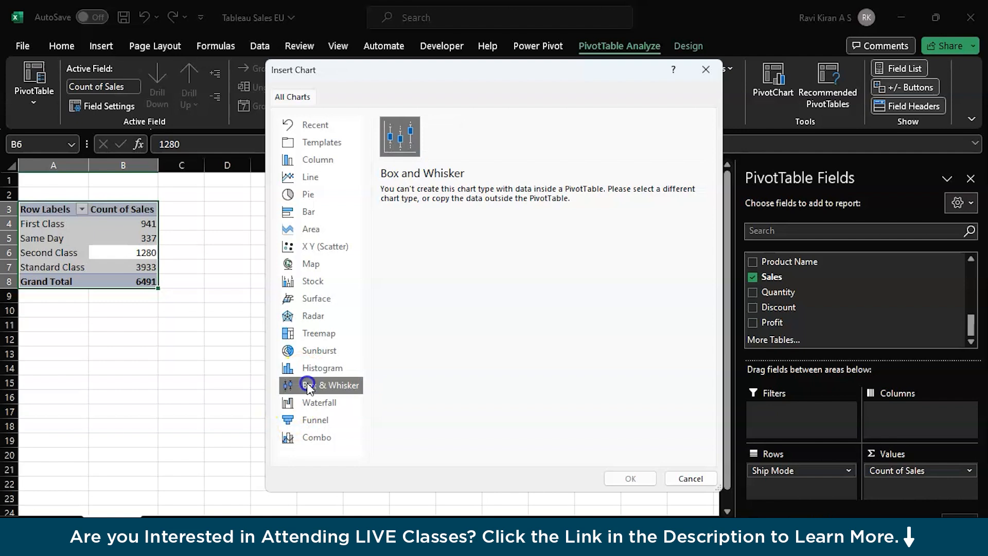
left_click(303, 416)
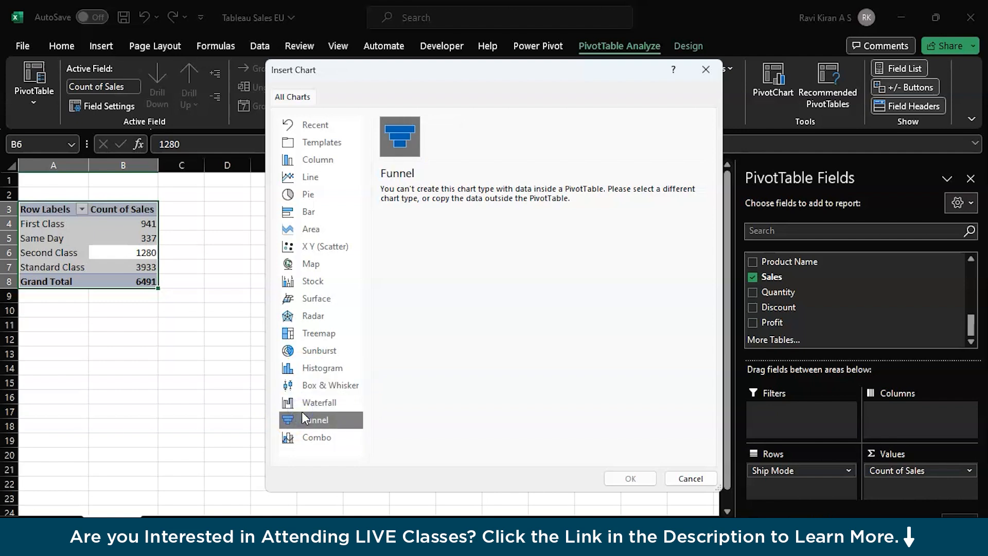
left_click(309, 437)
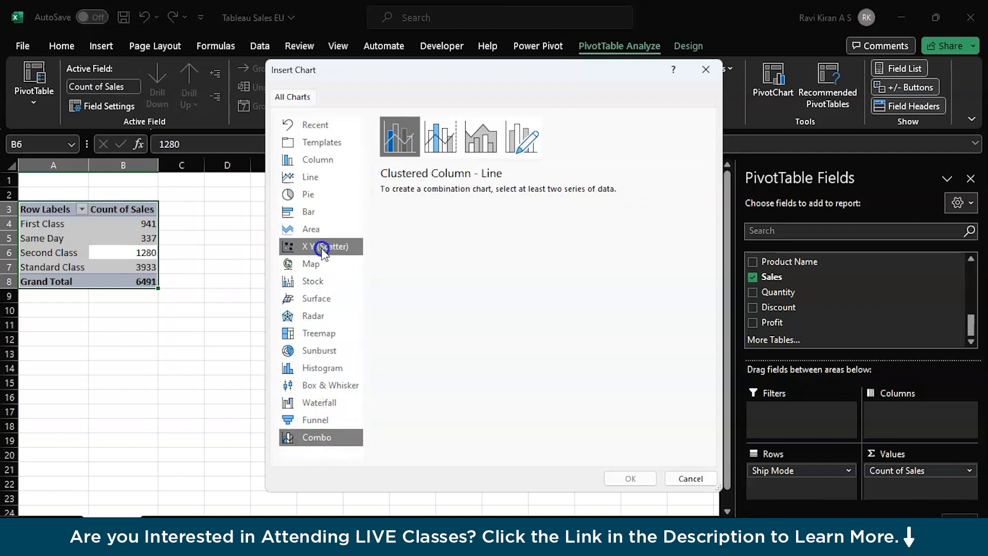
left_click(325, 212)
left_click(631, 477)
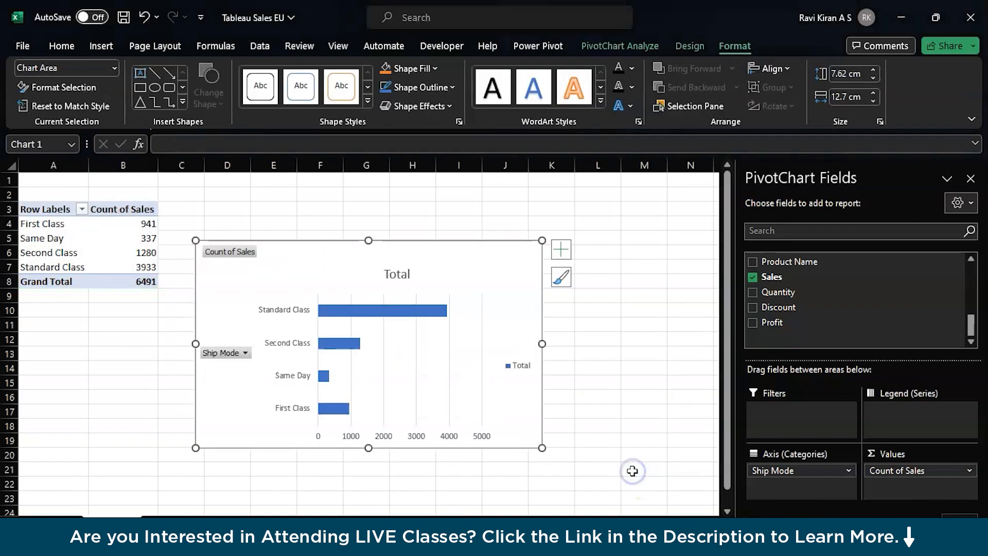
Step: Change the bar chart's title to "Ship Mode"
double_click(397, 273)
left_click(407, 272)
double_click(406, 273)
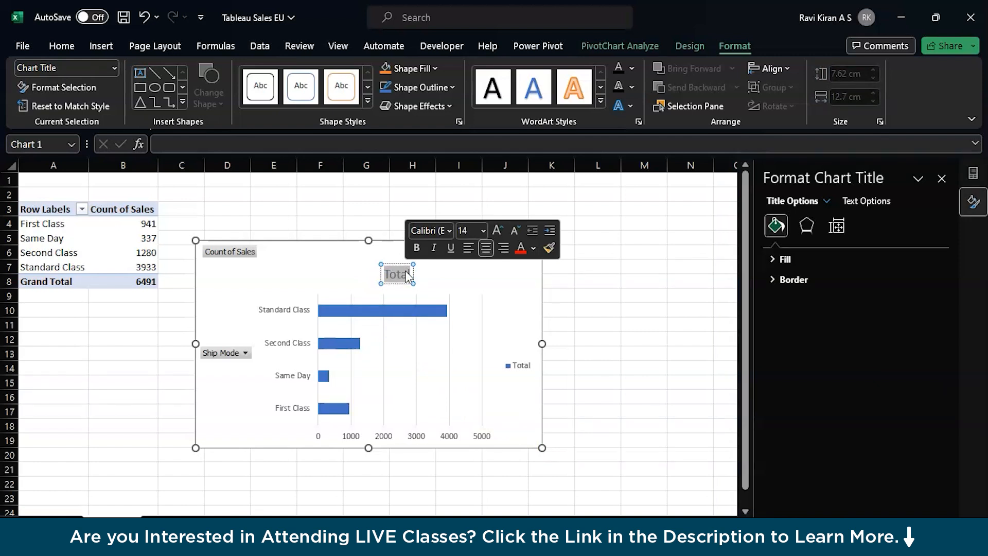
type("Ship")
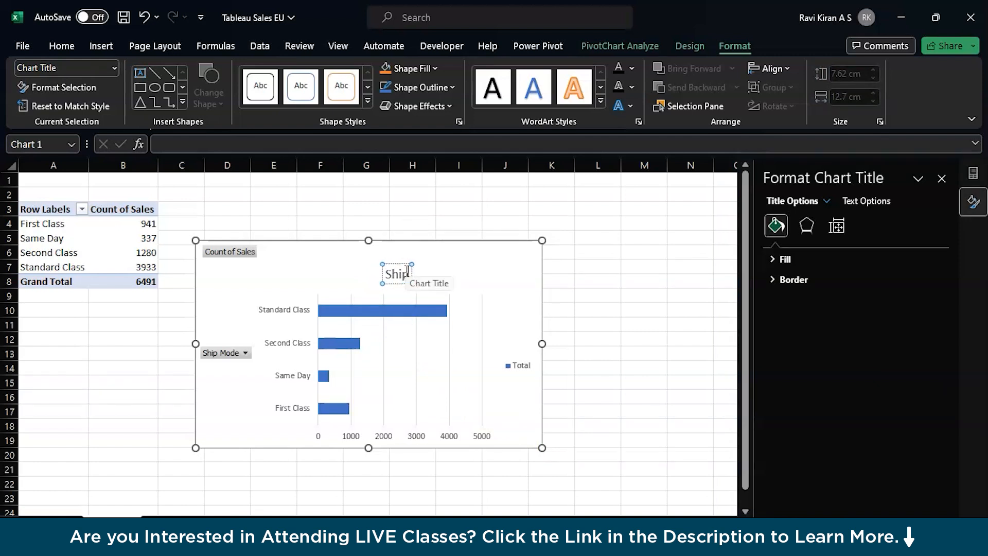
type(" Mode")
Step: Copy the Ship Mode bar chart and paste it into the Sales Dashboard sheet
left_click(384, 490)
left_click(409, 529)
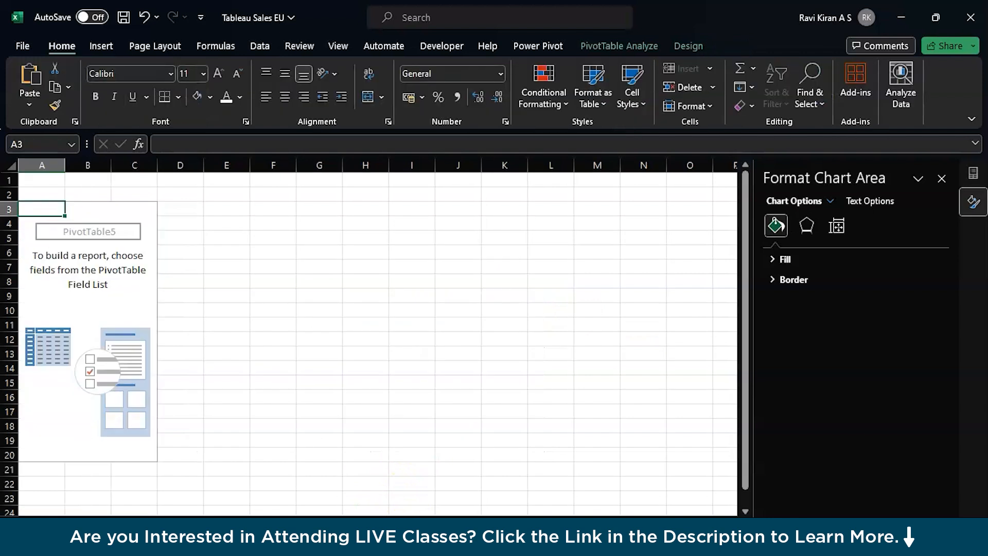
left_click(343, 526)
key("ctrl+v")
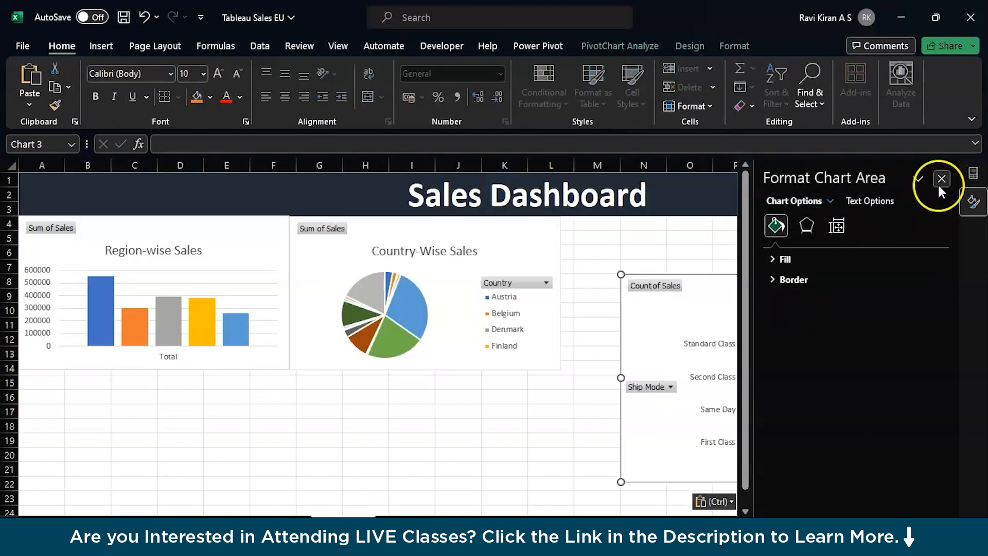
Step: Resize the pasted Ship Mode chart to 5.9 cm high and 9.9 cm wide
left_click(943, 179)
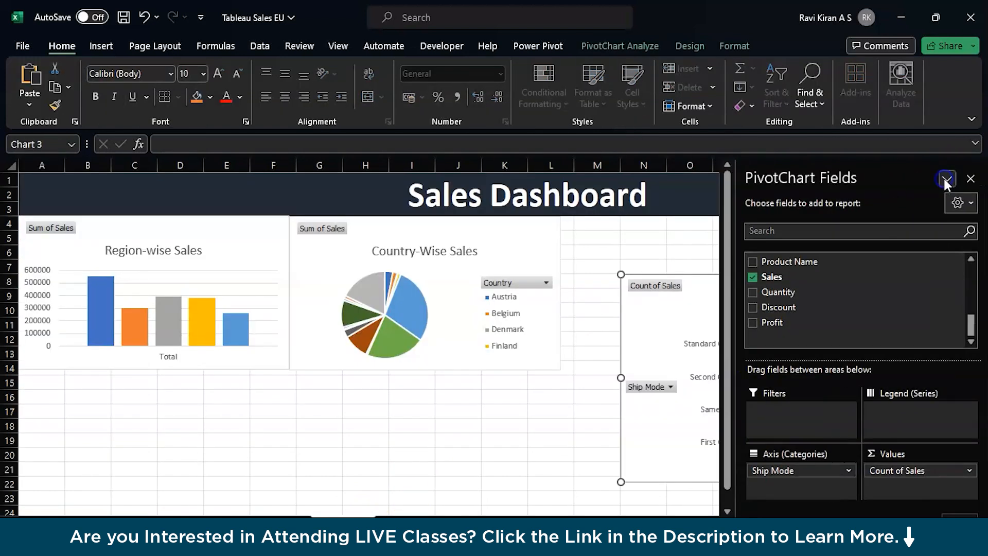
left_click(735, 45)
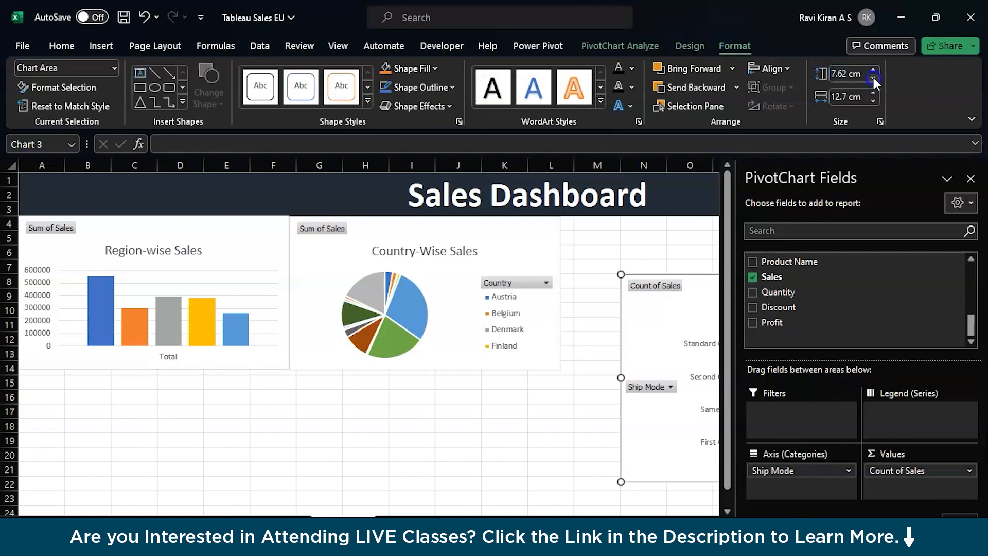
left_click(874, 78)
left_click(873, 78)
left_click(873, 78)
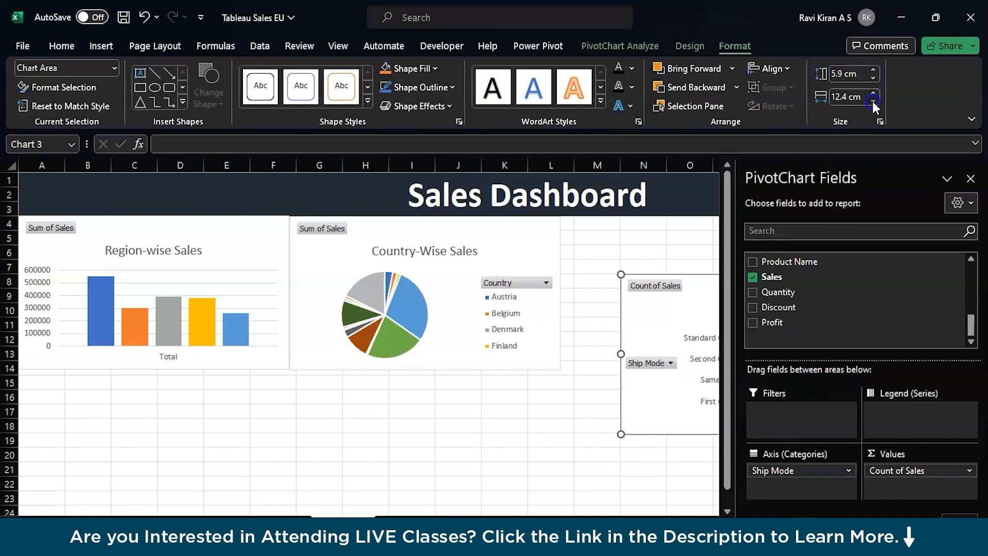
left_click(873, 101)
left_click(873, 101)
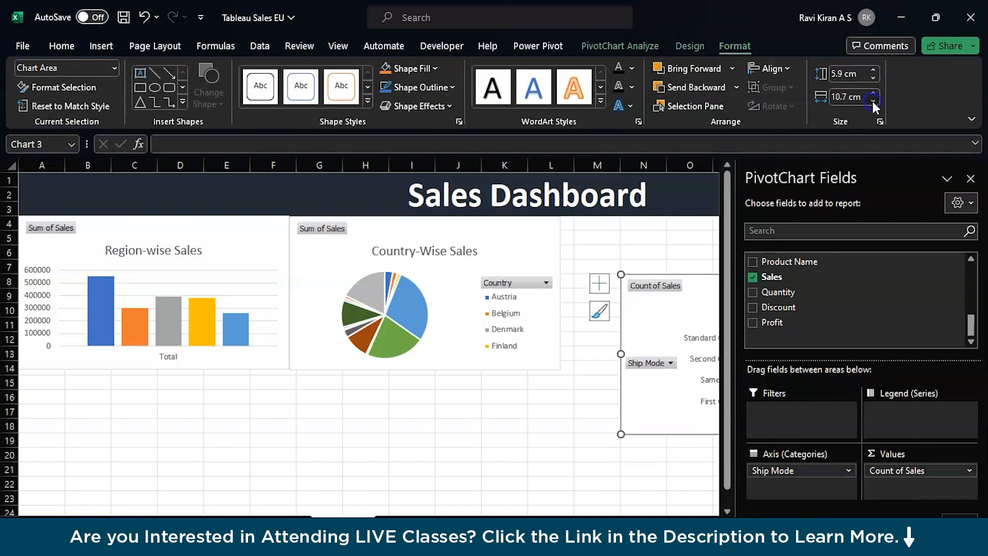
Step: Place the Ship Mode chart below the banner, directly beside the Country-Wise Sales chart, and set its height to 5.6 cm
left_click_drag(697, 283, 638, 225)
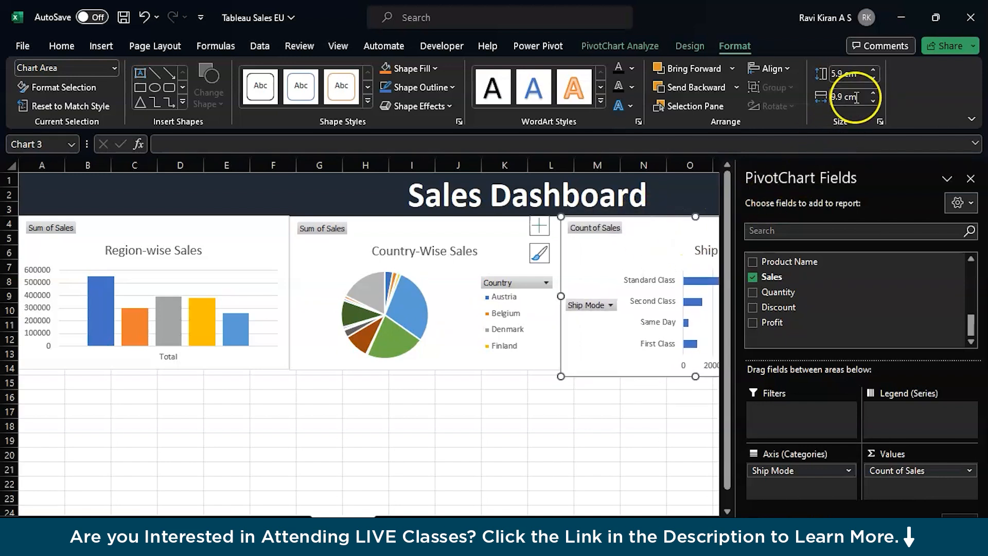
left_click(872, 79)
left_click(872, 79)
left_click(872, 79)
left_click(620, 427)
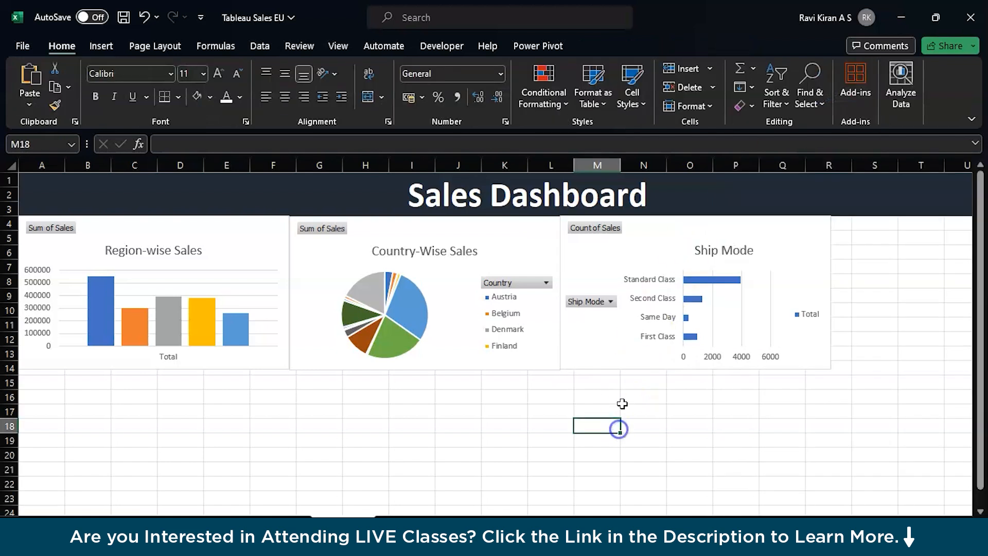
Step: Nudge the Ship Mode chart slightly down to line it up with the Country-Wise Sales chart
left_click(635, 341)
left_click_drag(635, 342, 635, 343)
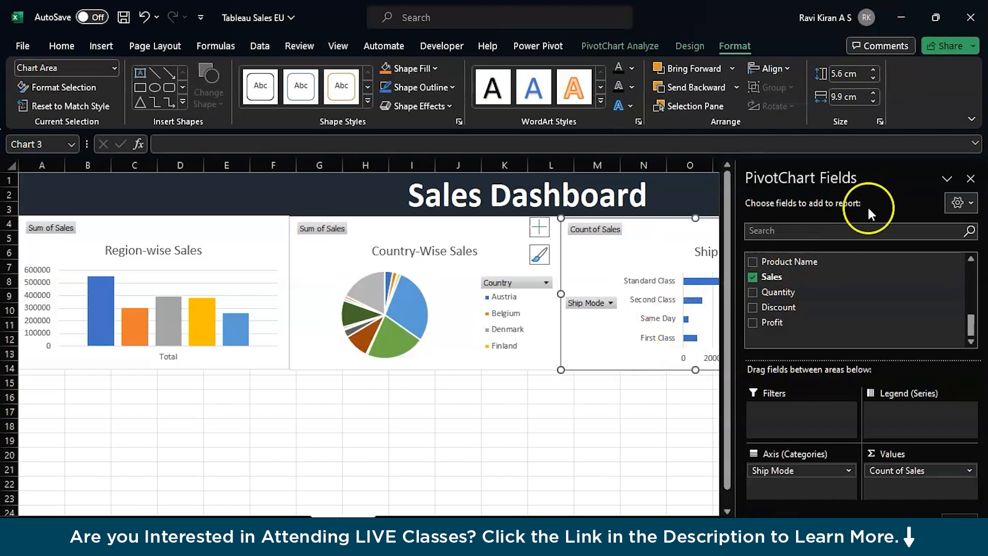
left_click(644, 424)
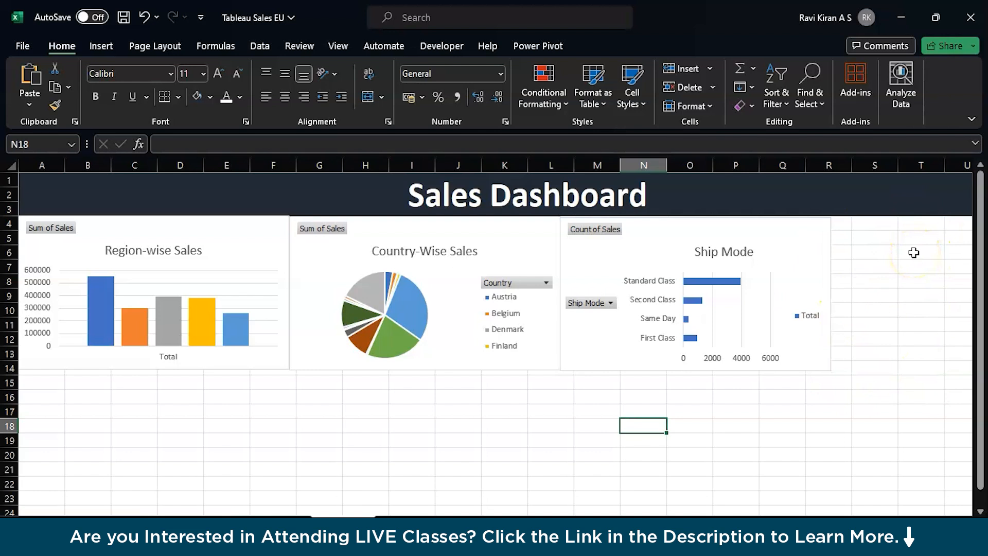
Step: Switch to the sheet holding the next empty PivotTable and bring up the sticky note listing the dashboard topics
left_click(90, 511)
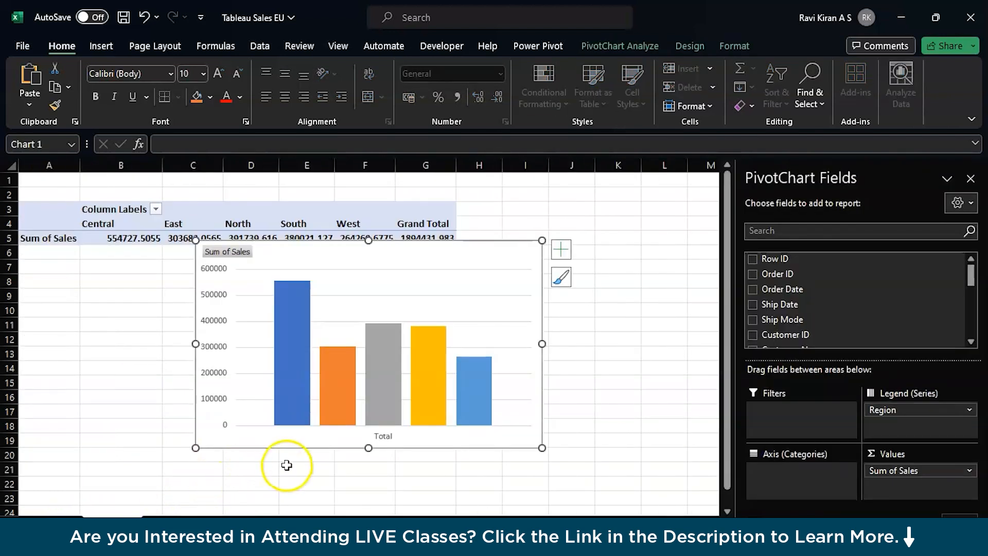
left_click(67, 524)
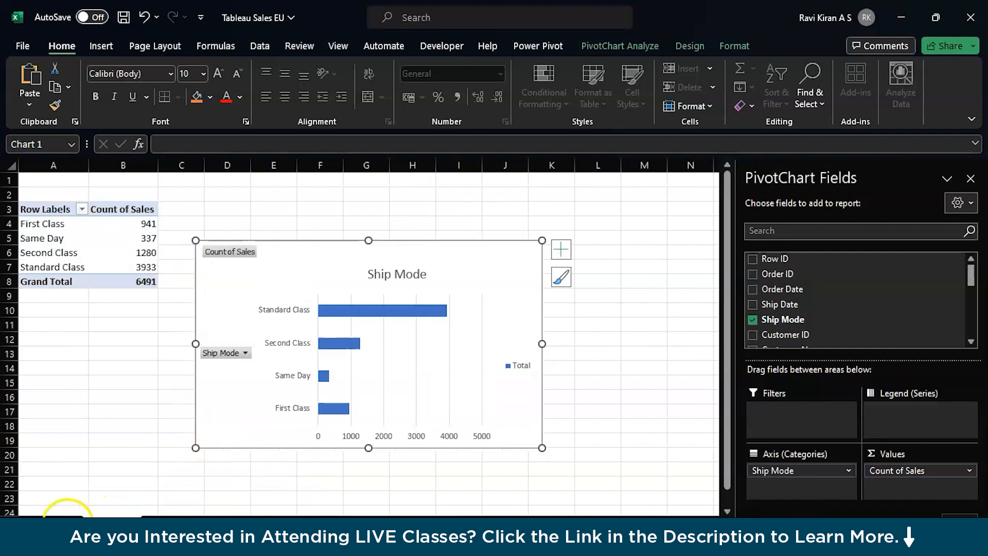
left_click(67, 524)
left_click(67, 524)
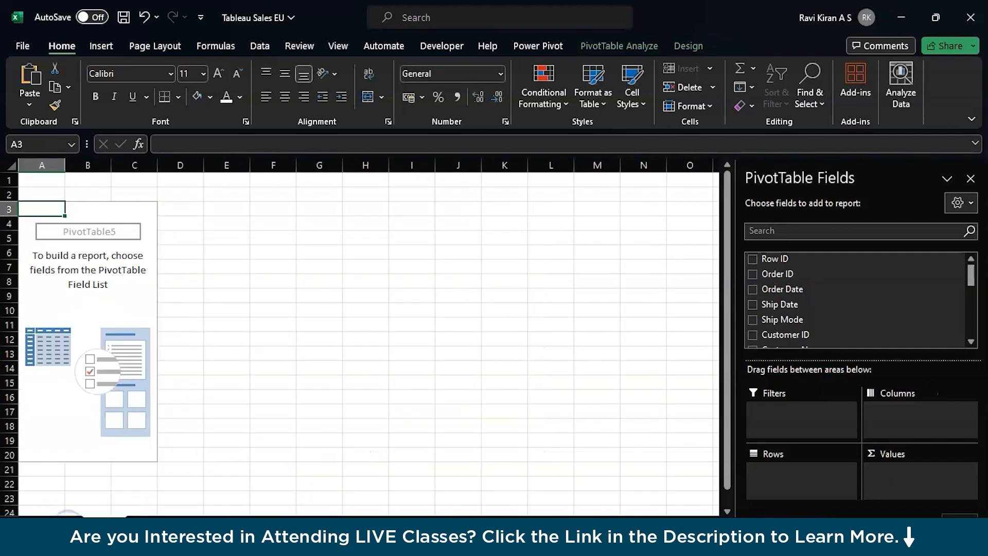
left_click(105, 523)
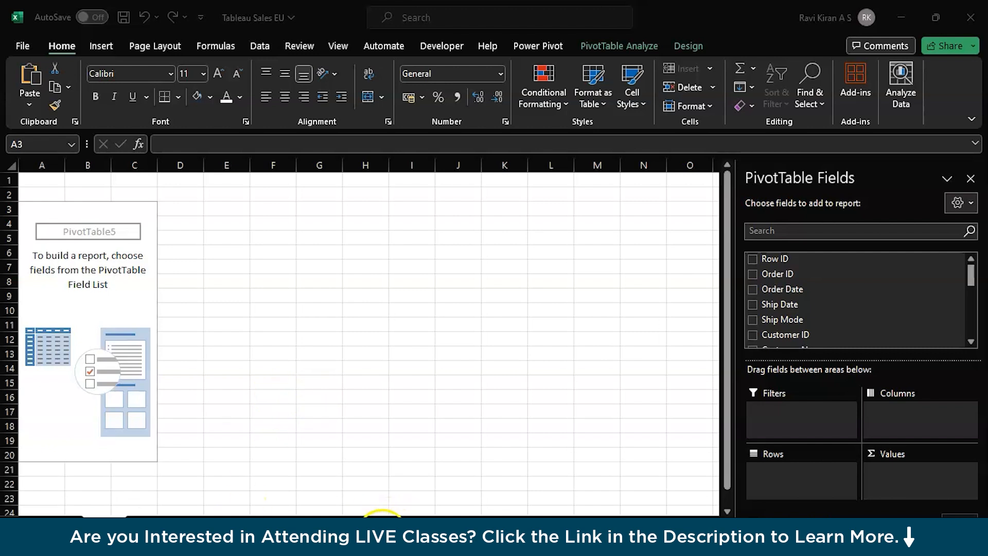
left_click(382, 534)
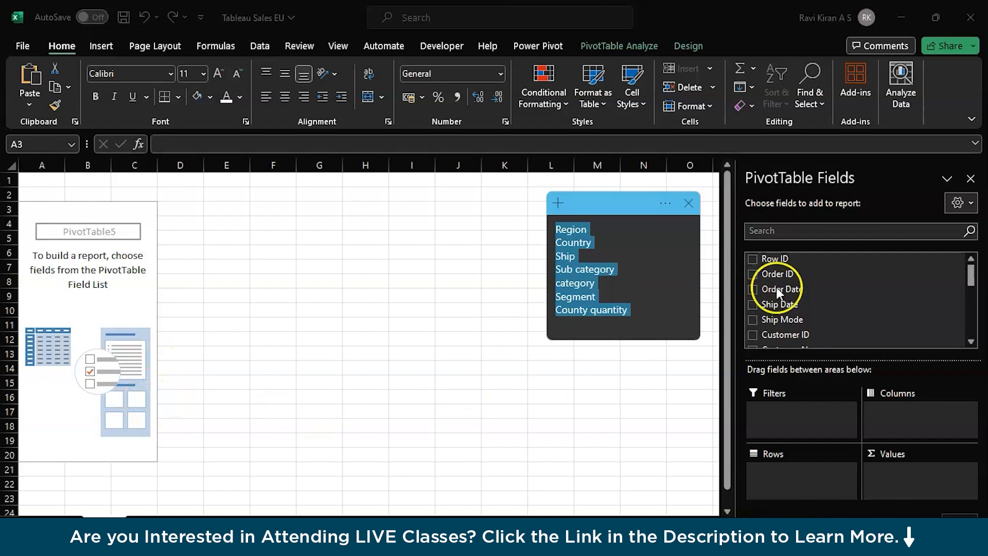
Step: Build the PivotTable with Sub-Category as rows and Sales as values, summarized by Sum
scroll(785, 287, "down", 2)
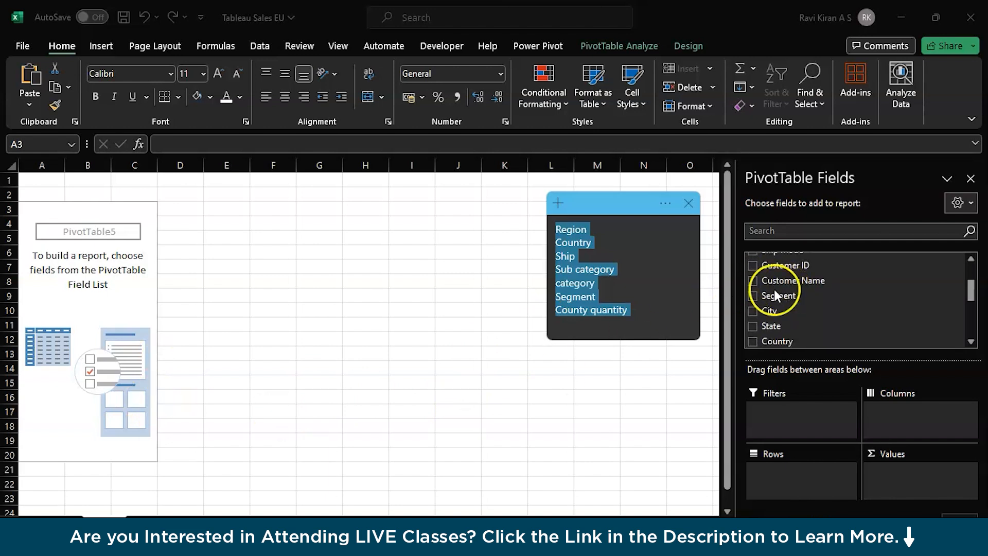
scroll(782, 278, "up", 1)
scroll(782, 278, "down", 2)
left_click_drag(789, 287, 817, 471)
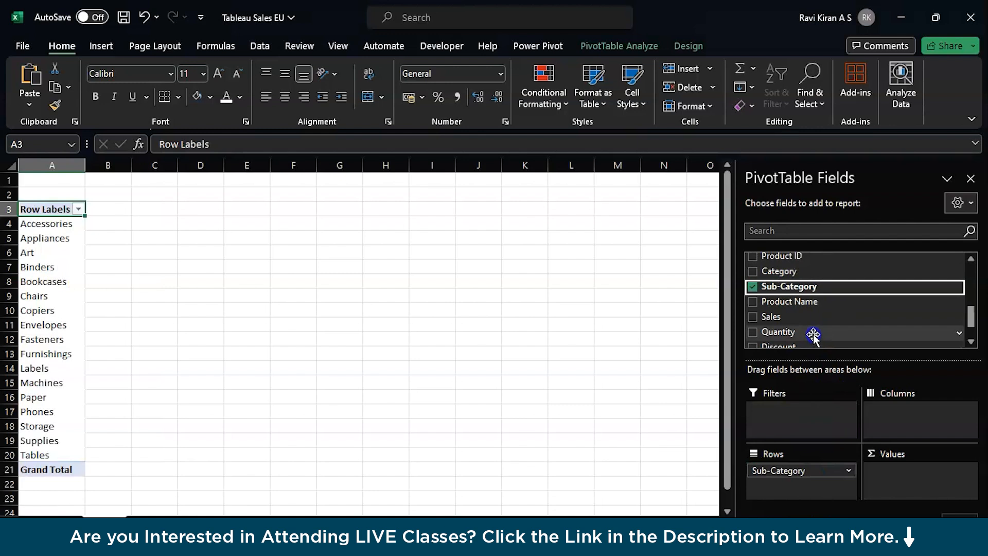
left_click_drag(806, 318, 910, 470)
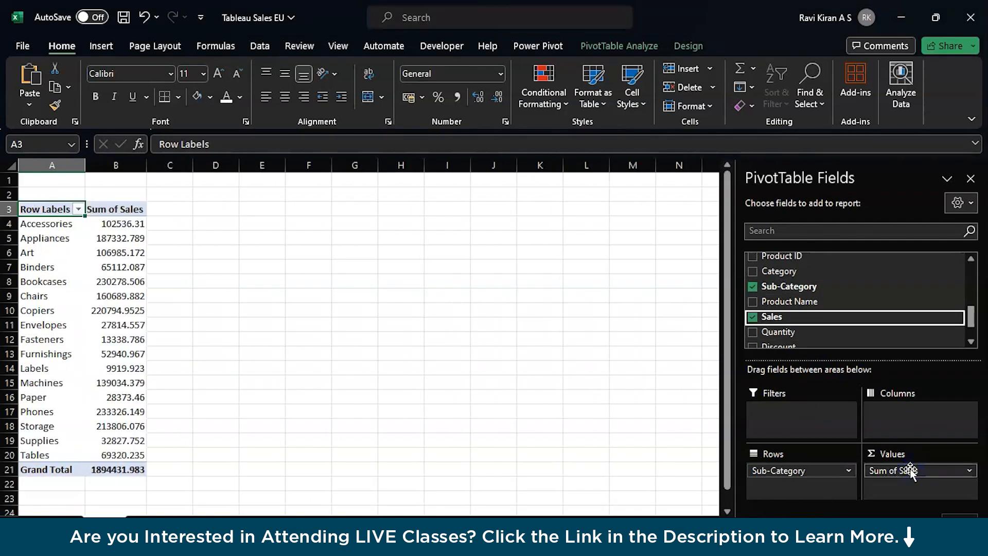
left_click(919, 471)
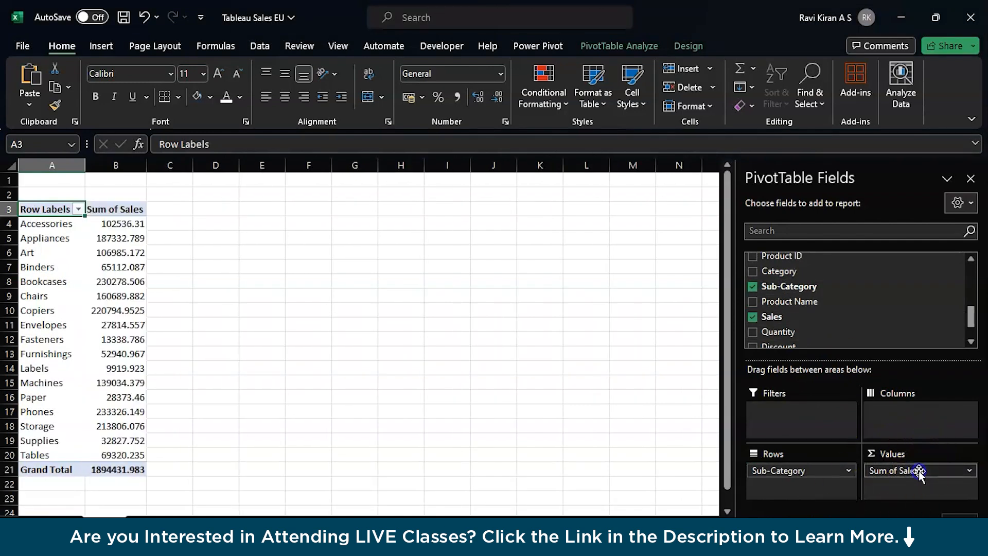
left_click(922, 451)
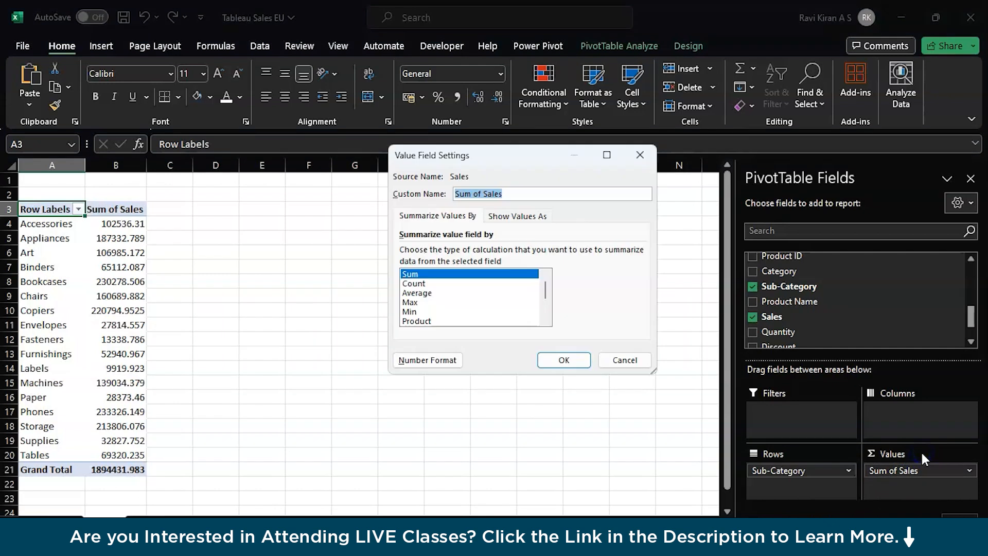
left_click(580, 360)
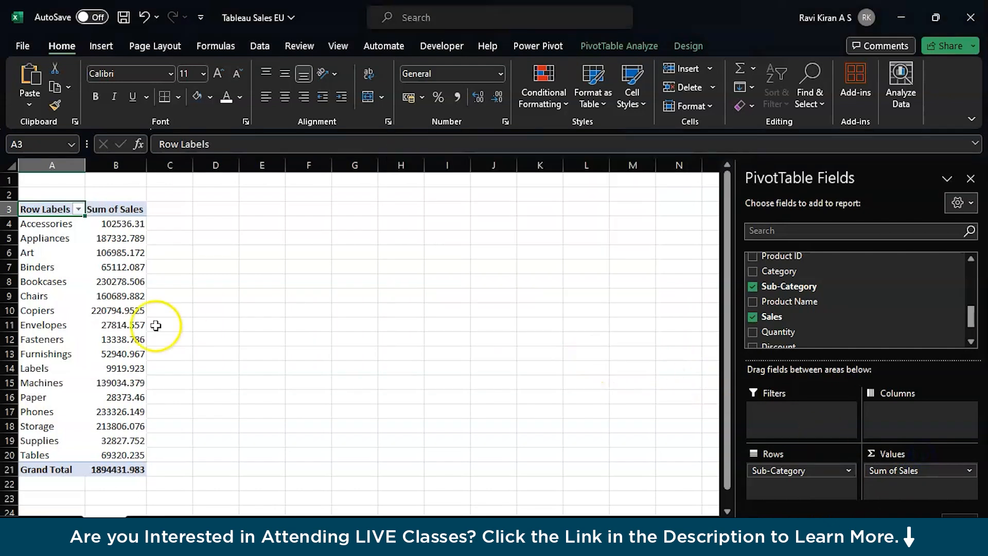
Step: Sort the sub-categories in the PivotTable by Sum of Sales from largest to smallest
left_click(119, 268)
right_click(119, 269)
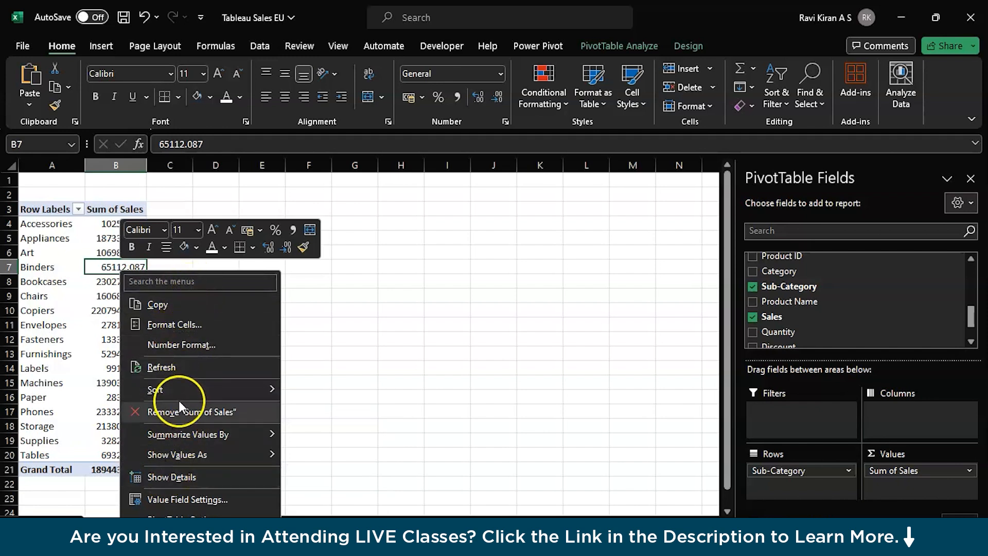
mouse_move(187, 387)
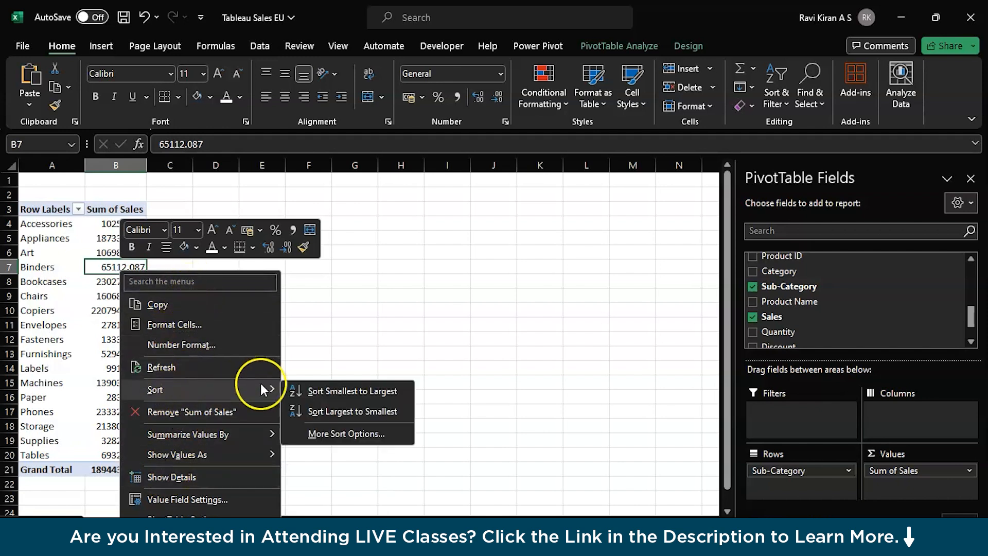
left_click(338, 412)
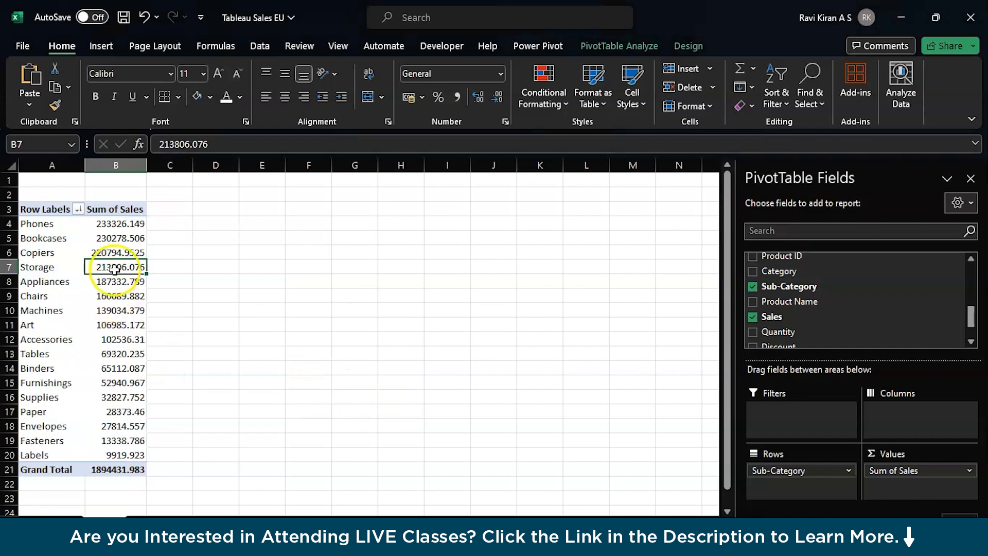
left_click(160, 243)
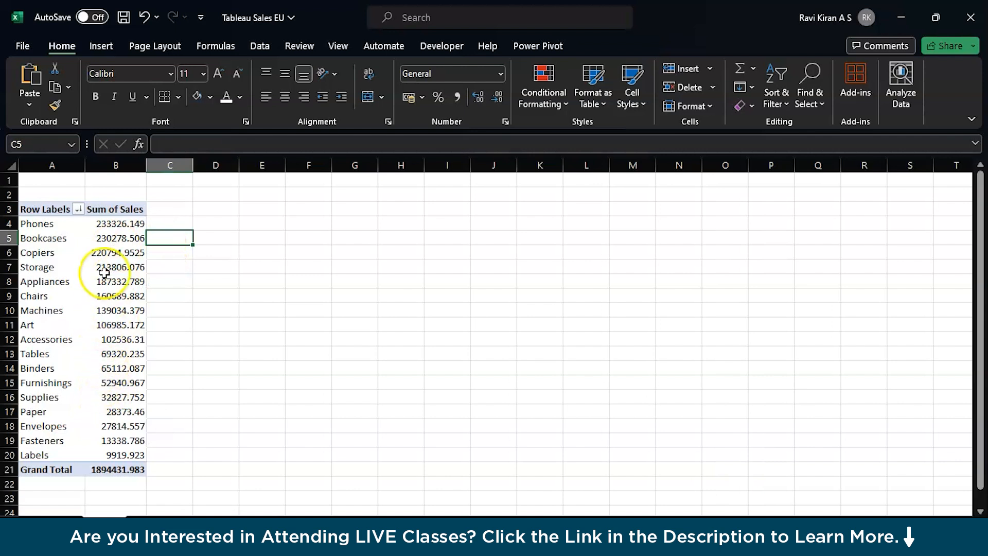
Step: Insert a Clustered Column PivotChart from the whole Sub-Category PivotTable
left_click(92, 379)
key("ctrl+a")
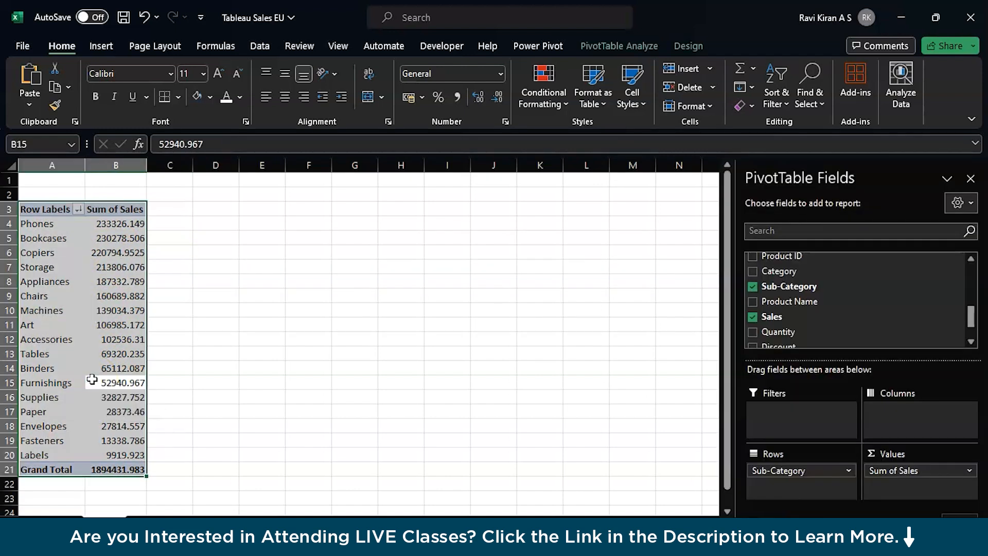
left_click(614, 42)
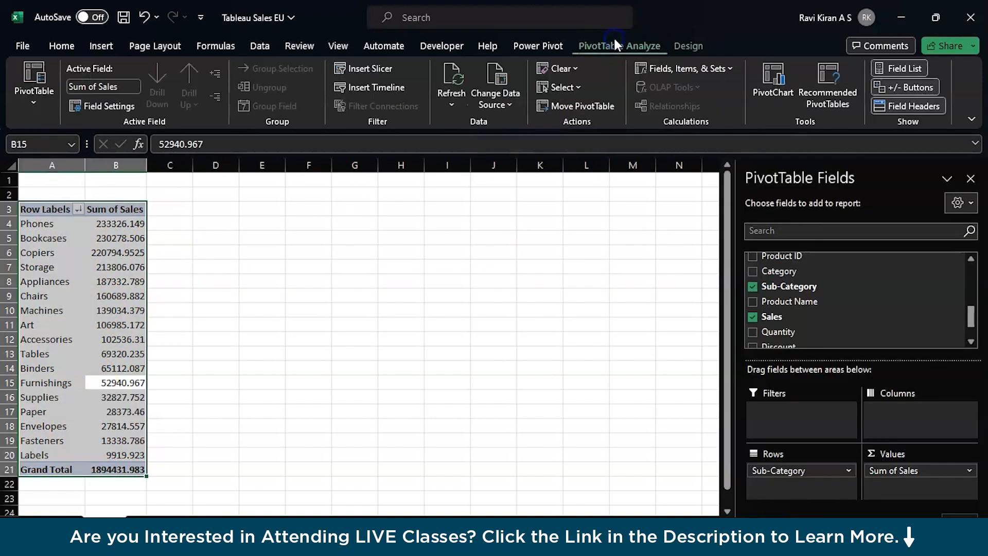
left_click(765, 94)
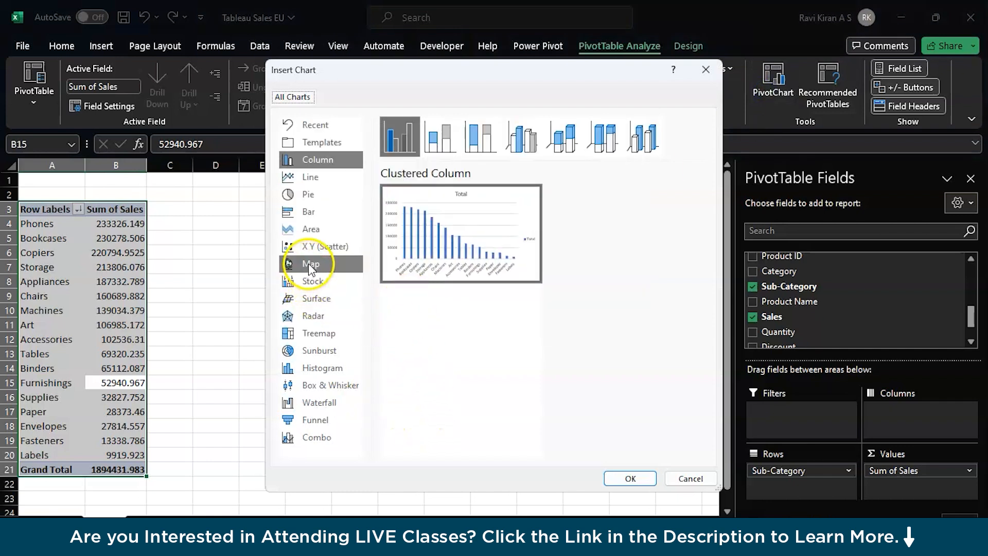
left_click(614, 479)
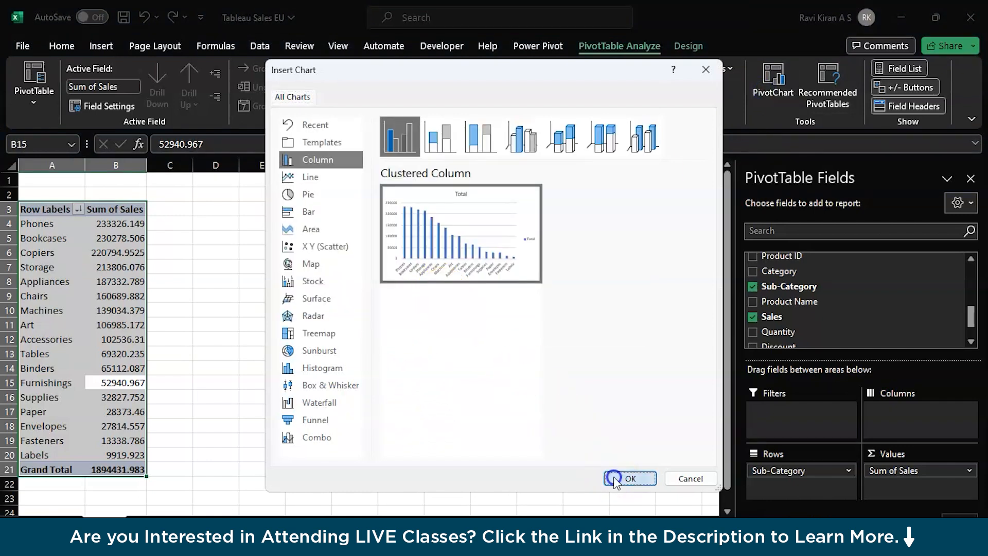
Step: Change the title of the sub-category column chart to "Sub-Category wise Sales"
double_click(371, 270)
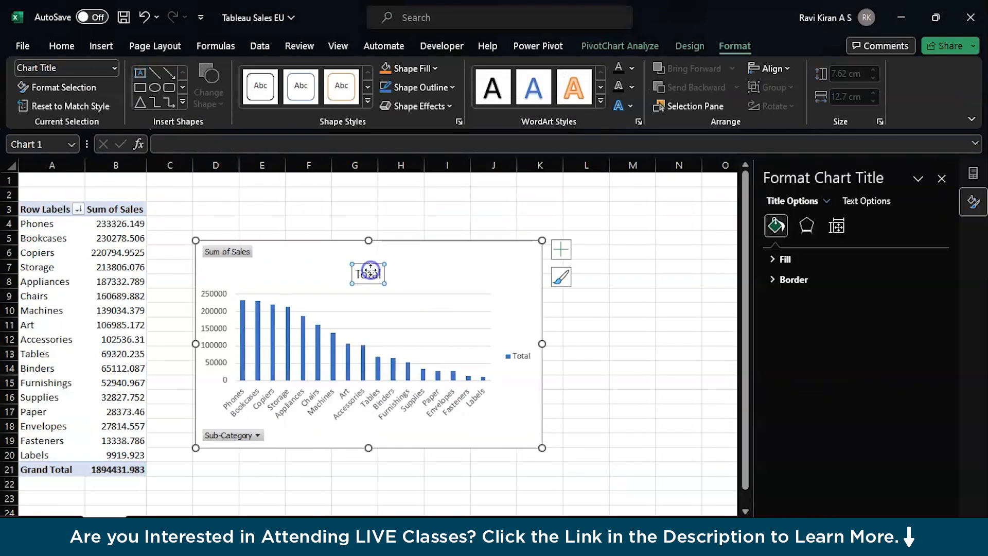
double_click(372, 273)
type("Sub-Category wise")
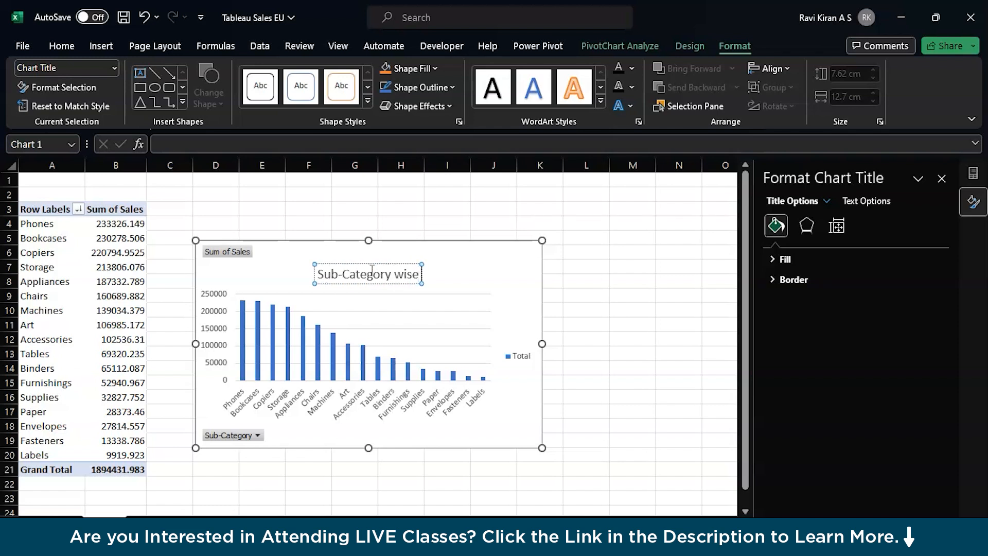
type(" Sales")
Step: Copy the Sub-Category wise Sales chart into the Sales Dashboard sheet and size it 5.6 cm high and 9.9 cm wide
left_click(476, 258)
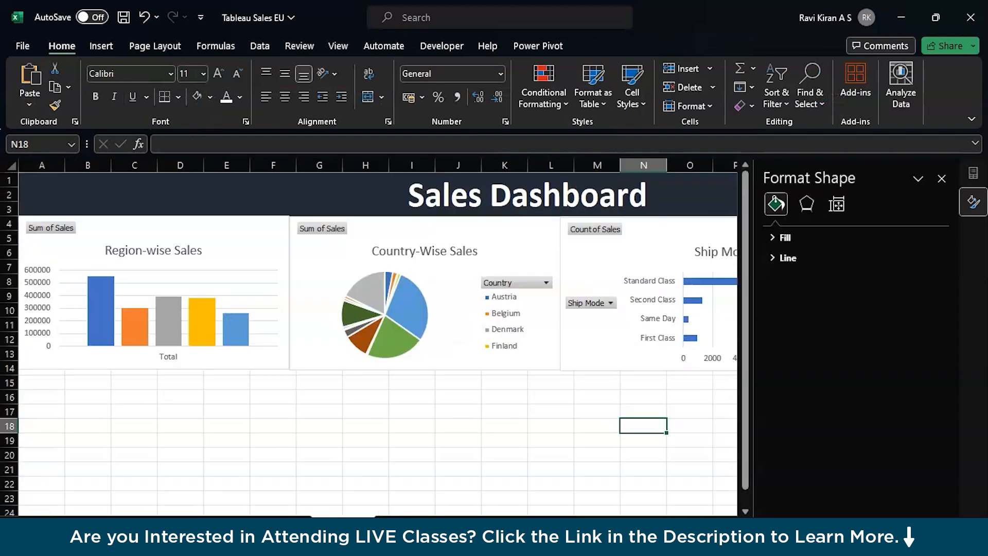
key("ctrl+v")
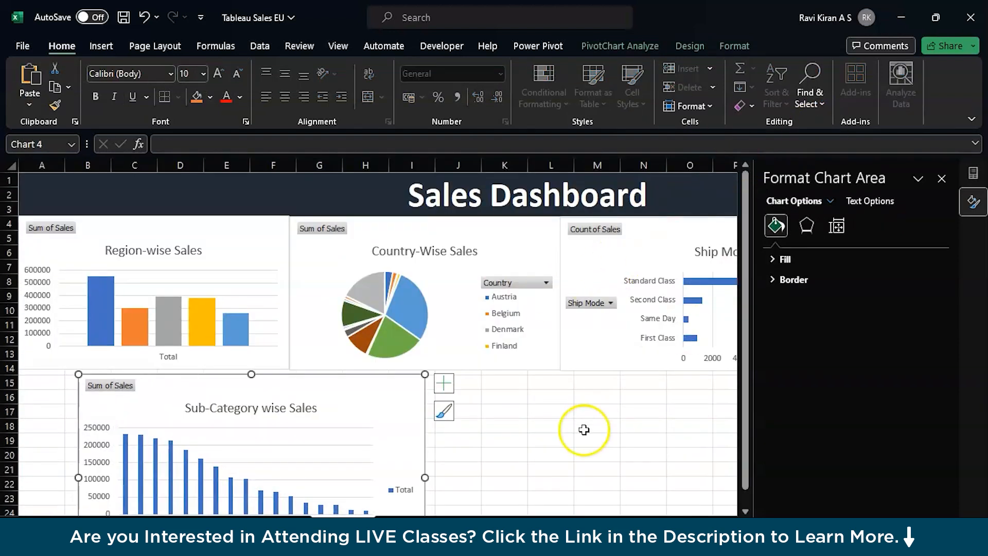
left_click(731, 48)
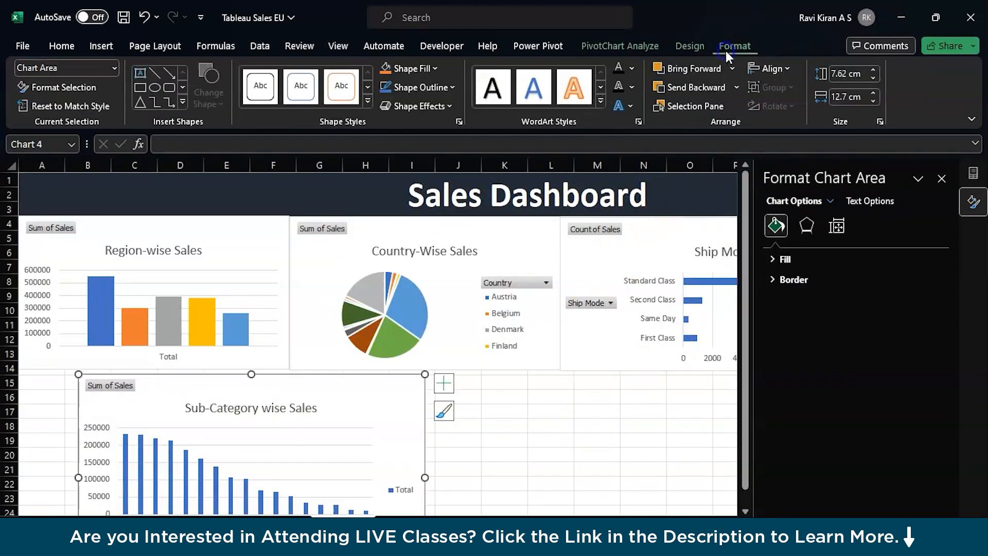
left_click(873, 72)
left_click(874, 73)
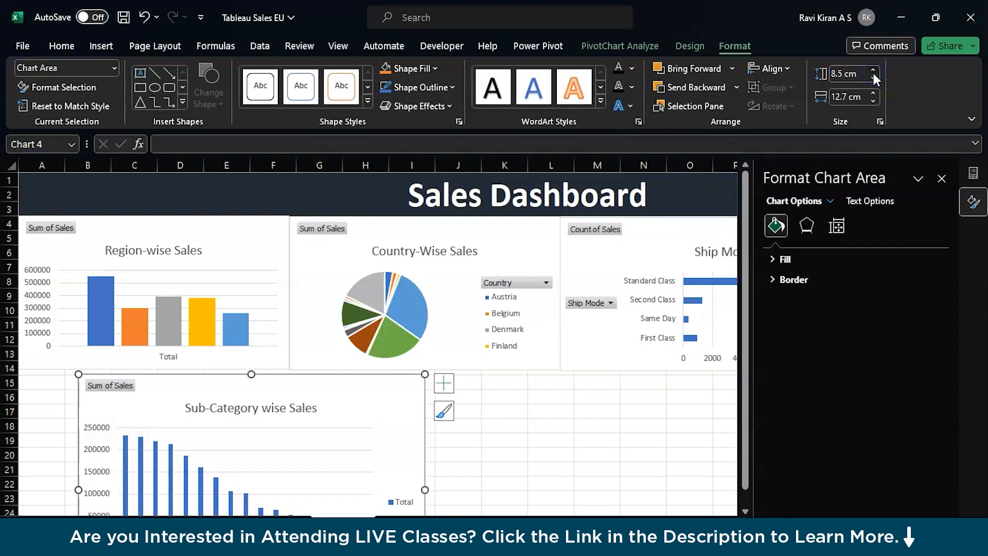
left_click(845, 75)
type("5.6")
left_click(842, 95)
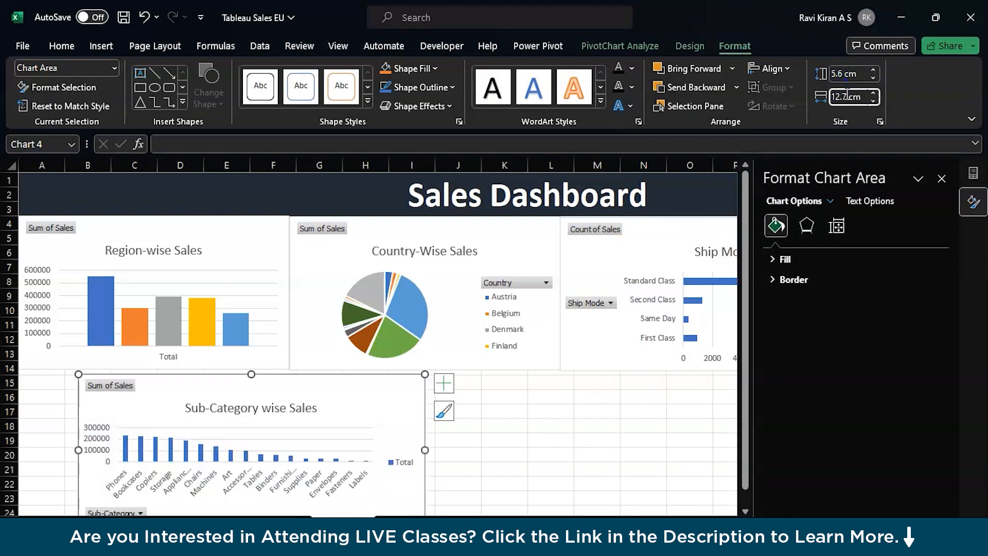
type("9.9")
Step: Place the Sub-Category wise Sales chart directly below the Region-wise Sales chart, aligned with the sheet's first column
left_click_drag(247, 408, 184, 398)
key("ctrl+z")
left_click_drag(303, 398, 243, 393)
left_click(477, 411)
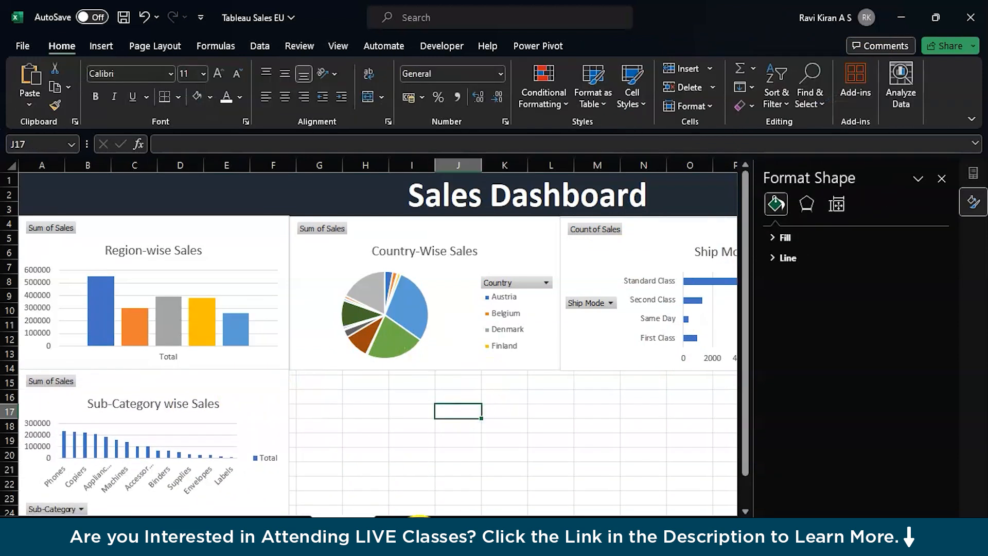
Step: Check the topic list in the sticky note and build the next empty PivotTable with Category as rows and Sum of Sales as values
left_click(397, 485)
left_click(387, 535)
key("alt+Tab")
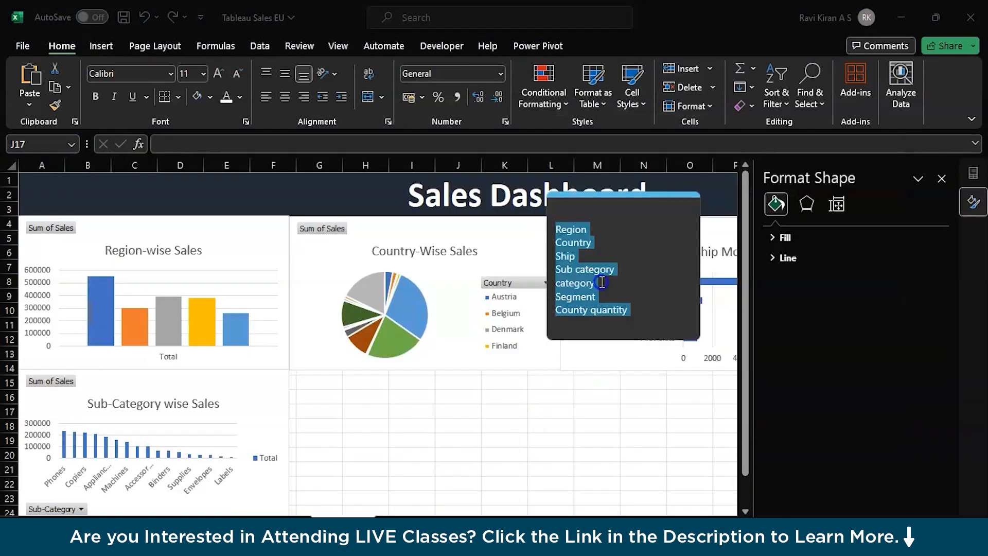
left_click(601, 282)
left_click(166, 515)
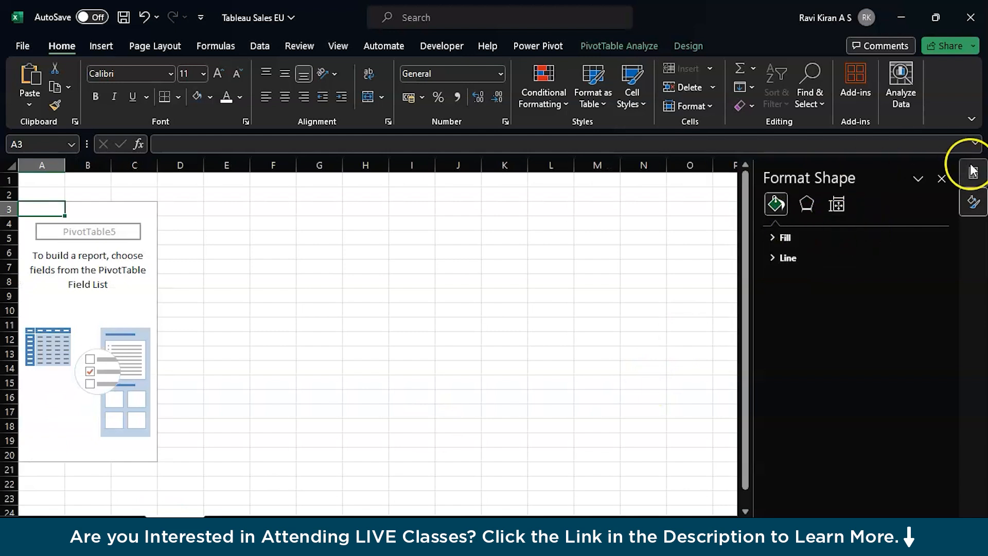
left_click(940, 186)
scroll(764, 332, "down", 2)
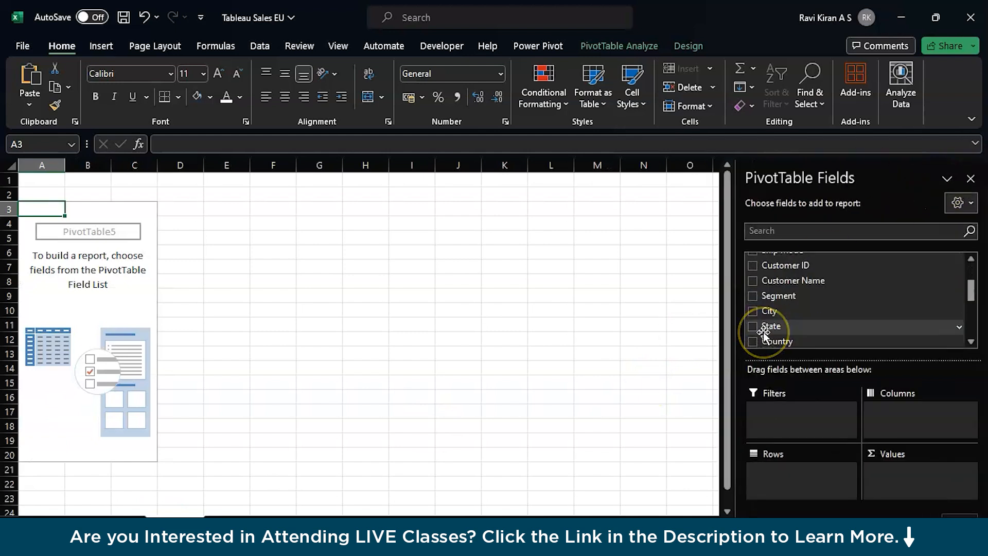
scroll(777, 311, "down", 2)
left_click_drag(777, 317, 792, 407)
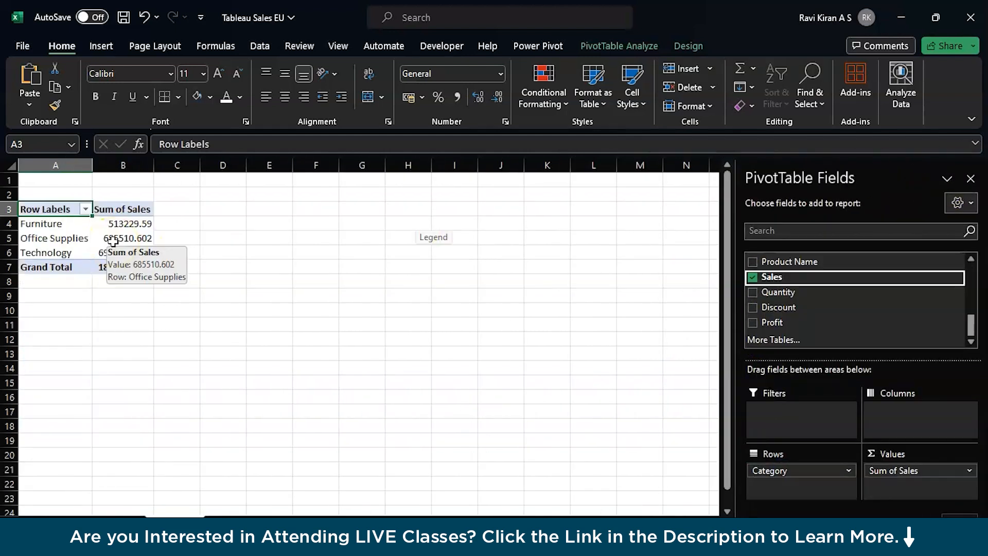
Step: Insert a Clustered Column PivotChart from the whole Category PivotTable
left_click(112, 242)
key("ctrl+a")
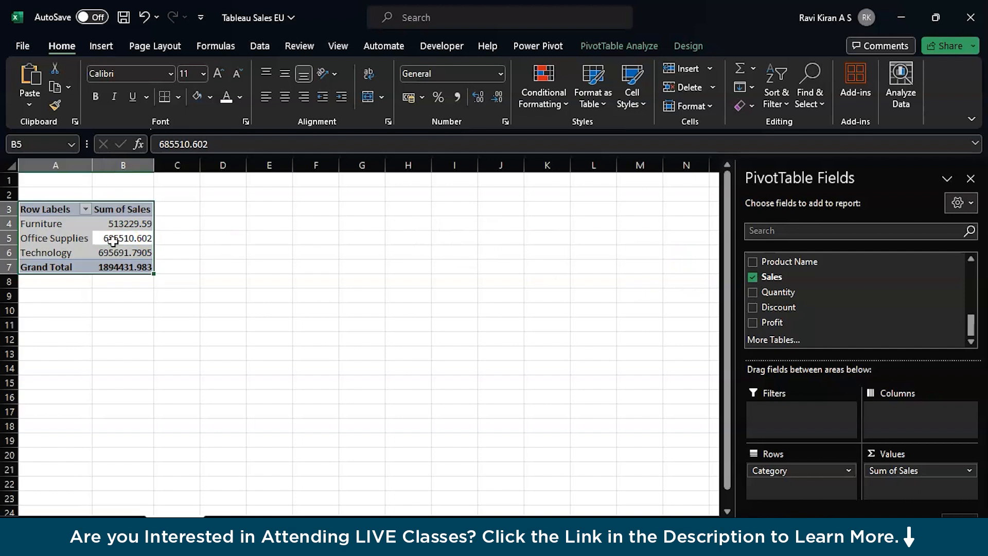
left_click(647, 47)
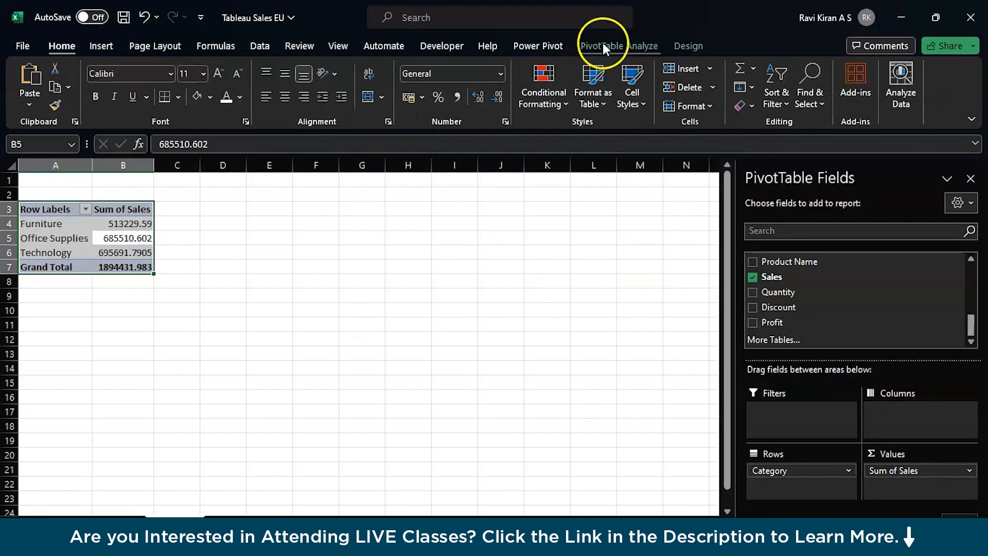
left_click(613, 46)
left_click(774, 83)
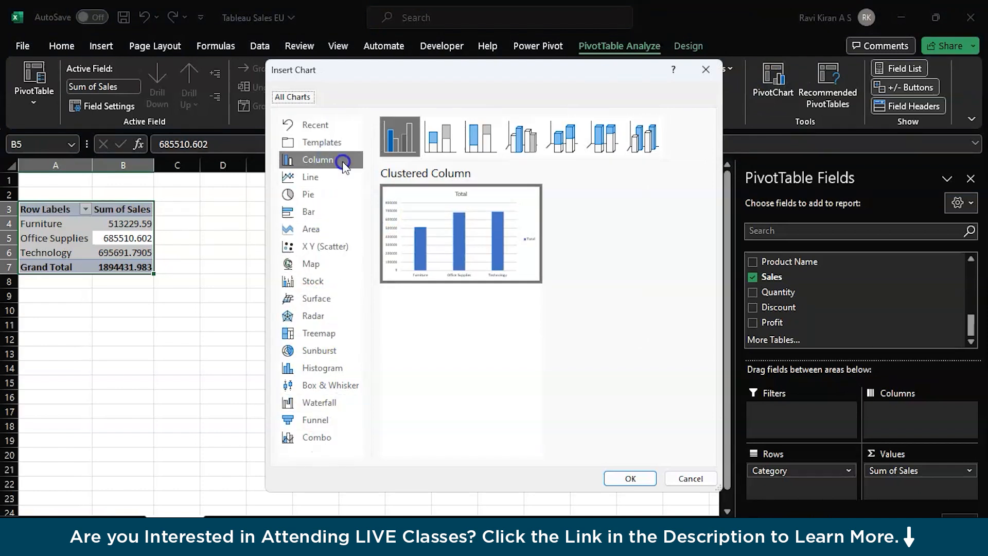
left_click(632, 478)
Step: Change the title of the new Category column chart to "Category wise Sales"
double_click(363, 275)
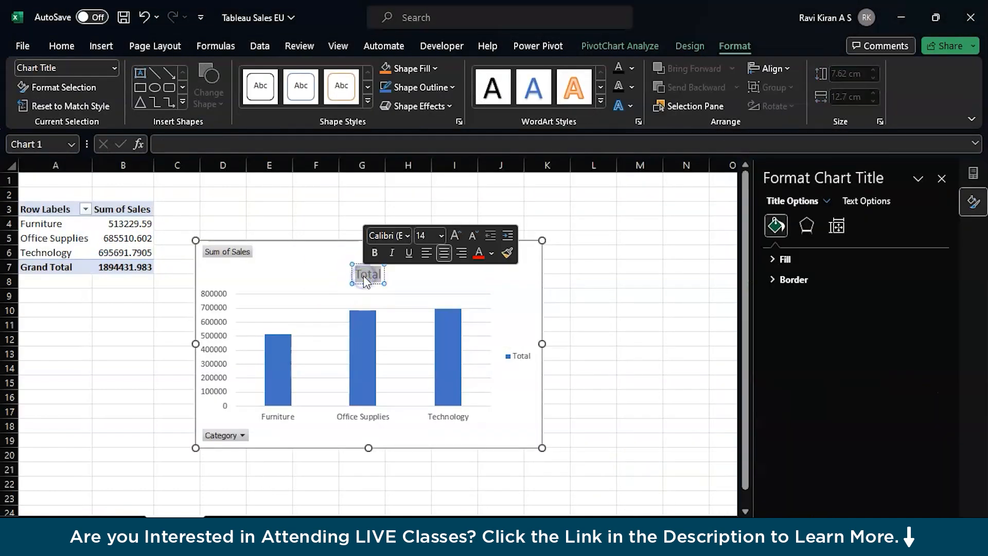
type("Sategory")
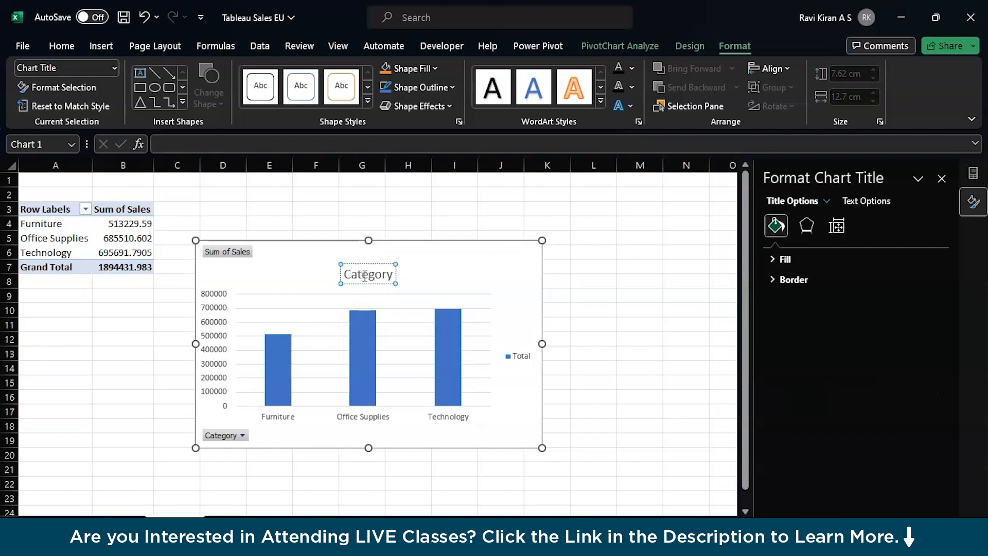
type(" wise Sales")
Step: Copy the Category wise Sales chart into the Sales Dashboard sheet, sized 5.6 cm high and 9.9 cm wide, directly below the Country-Wise Sales chart
left_click(470, 258)
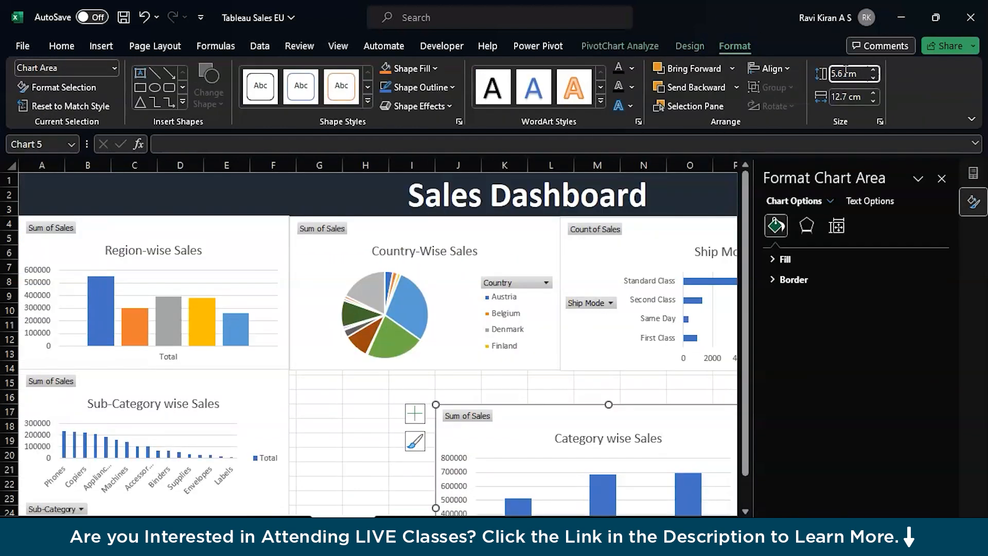
left_click(838, 97)
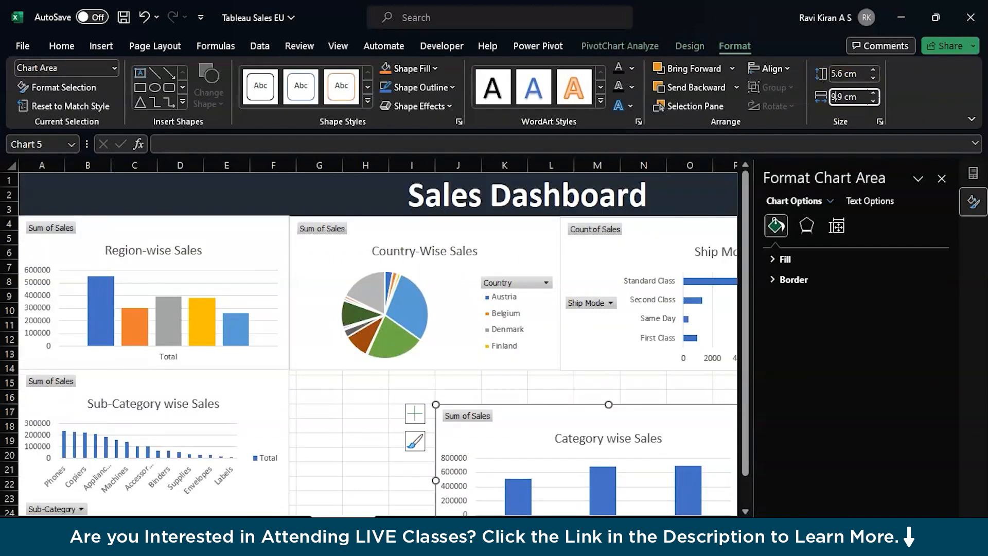
left_click(644, 437)
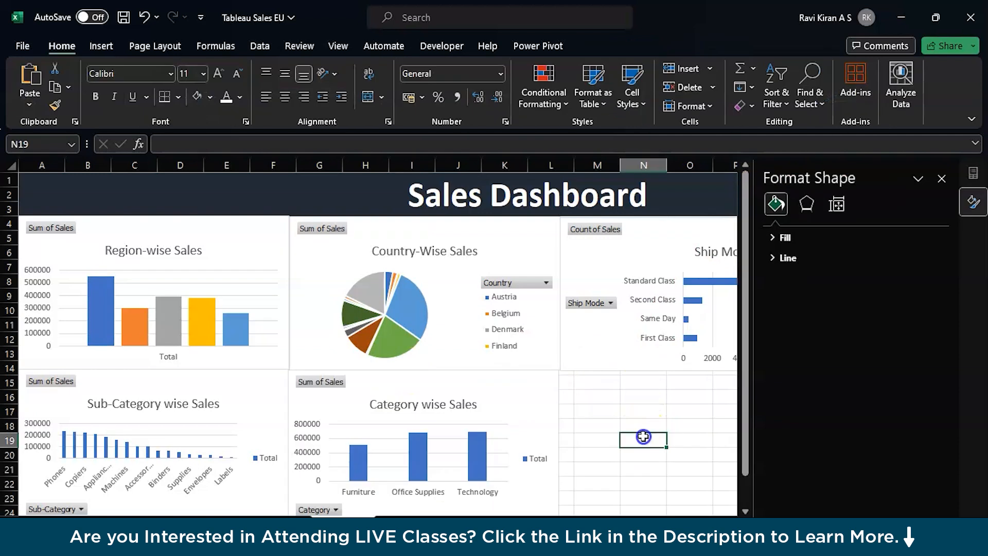
Step: Check the sticky note's topic list and build the next empty PivotTable with Country as rows and Sum of Sales as values
key("alt+Tab")
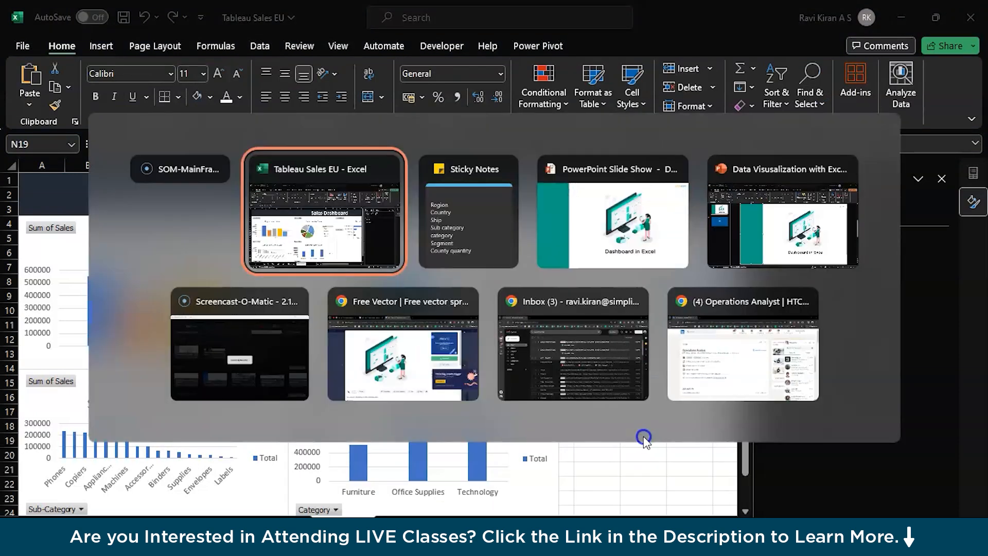
key("alt+Tab")
left_click(664, 430)
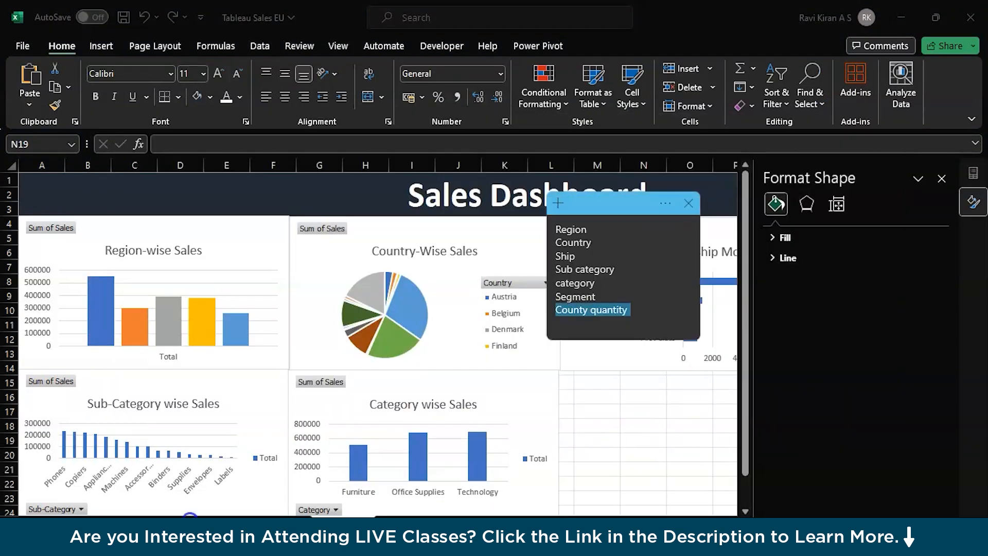
key("alt+Tab")
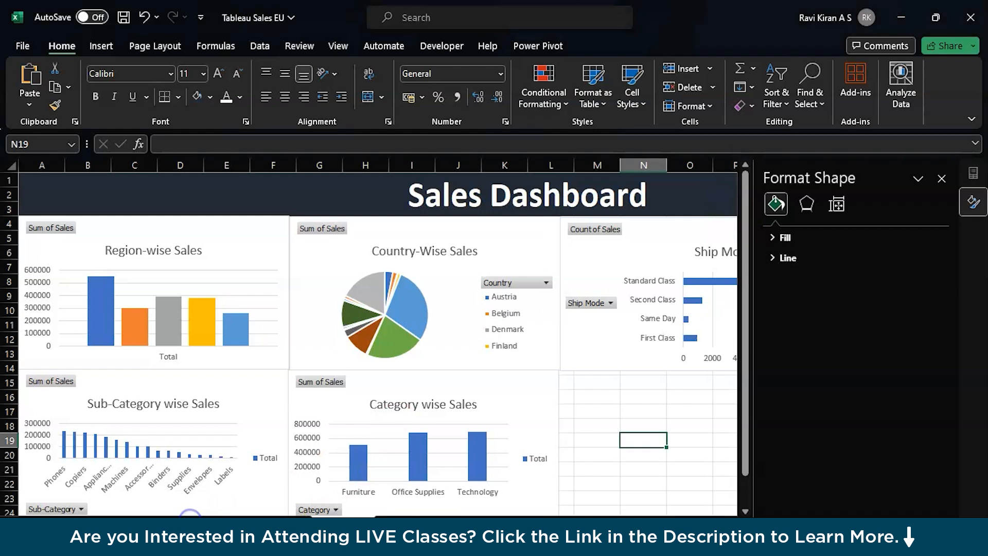
left_click(166, 527)
left_click(114, 528)
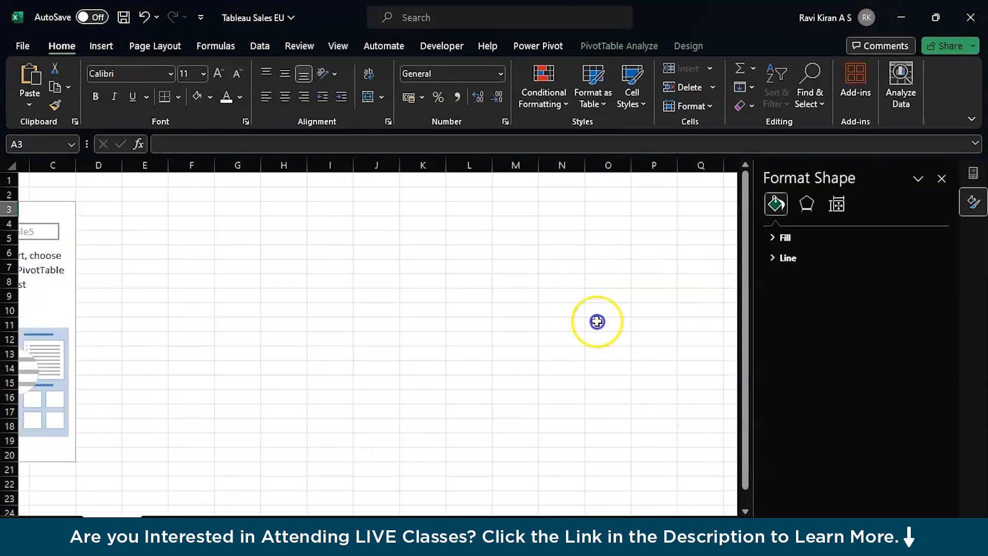
left_click(943, 178)
scroll(777, 322, "down", 3)
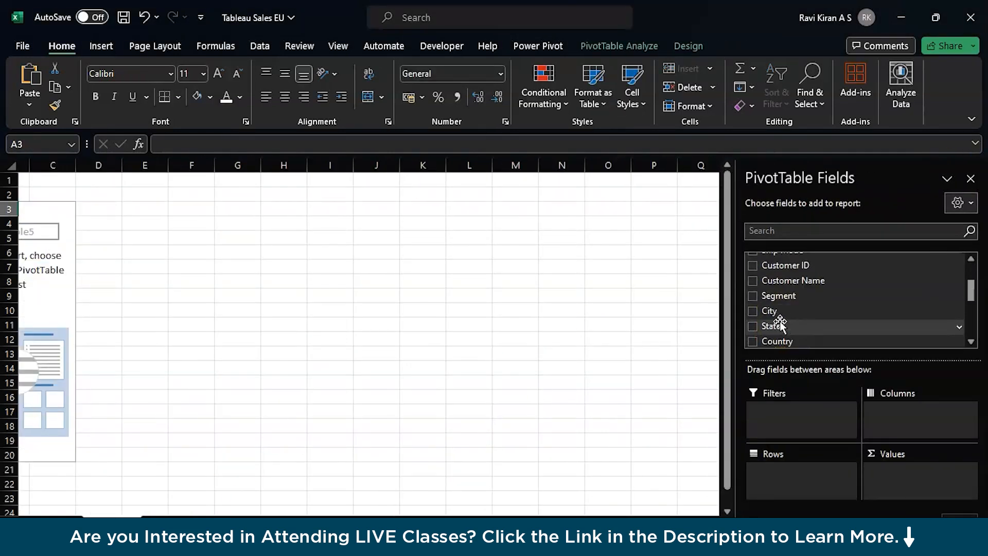
left_click(781, 311)
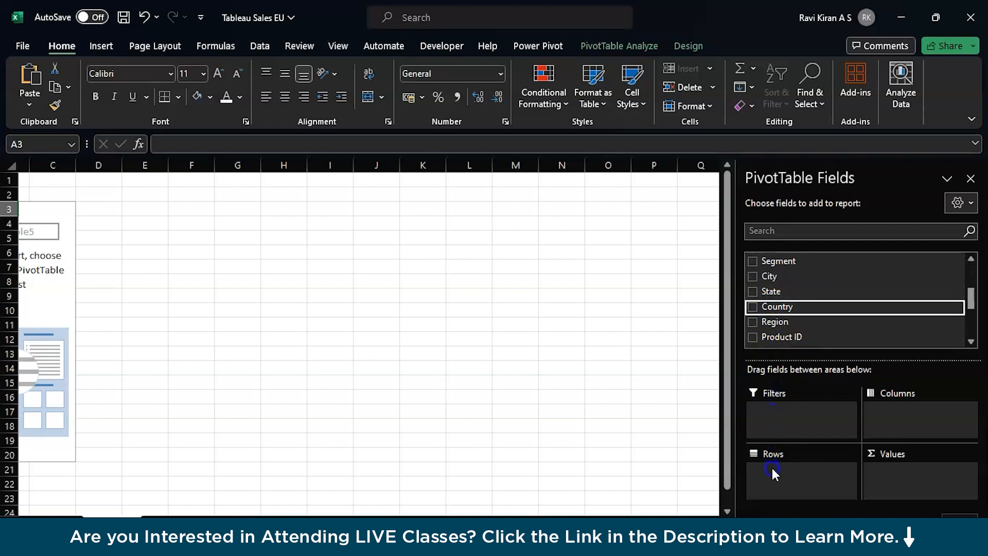
left_click_drag(814, 307, 789, 476)
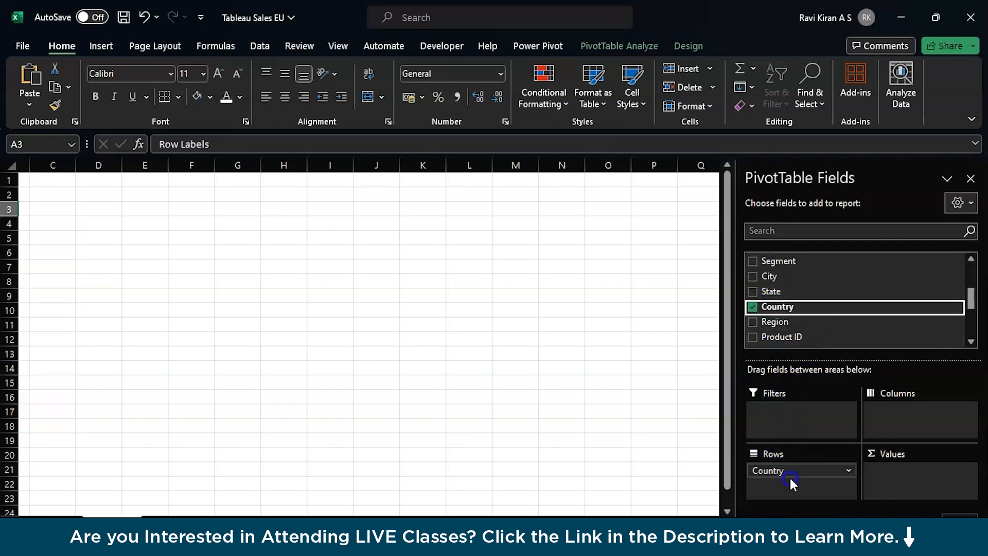
scroll(781, 314, "down", 3)
left_click_drag(772, 278, 916, 489)
left_click(782, 292)
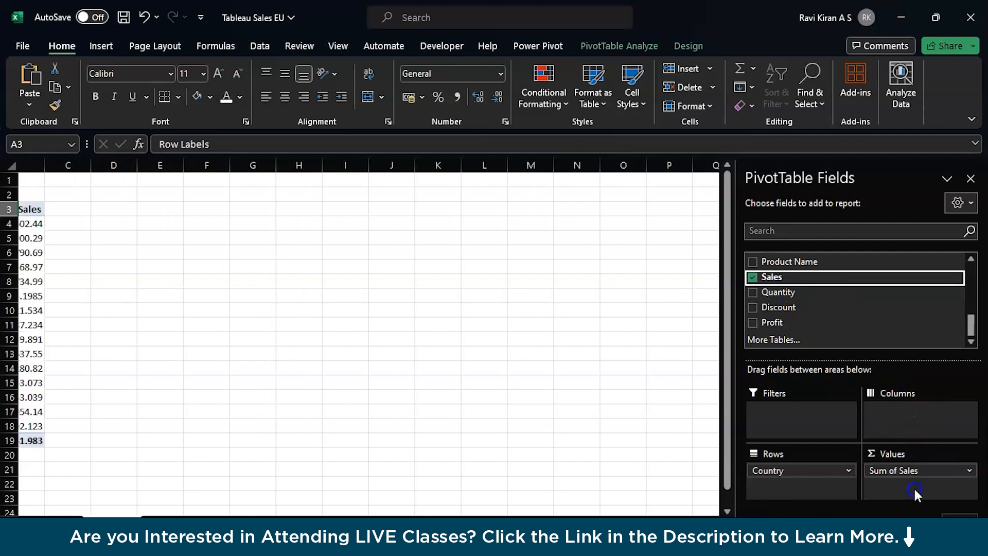
left_click(773, 440)
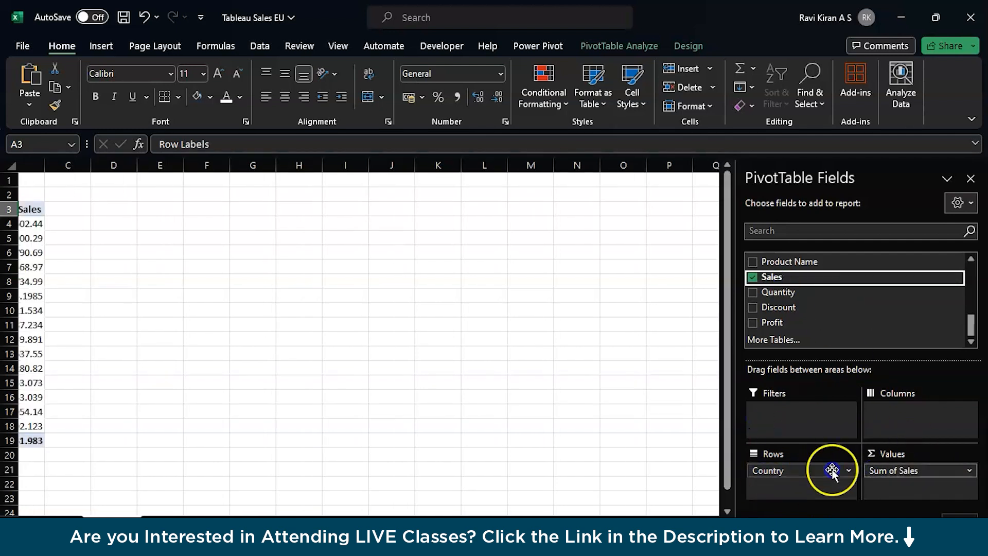
Step: Sort the Country PivotTable by Sum of Sales from largest to smallest
scroll(520, 322, "left", 3)
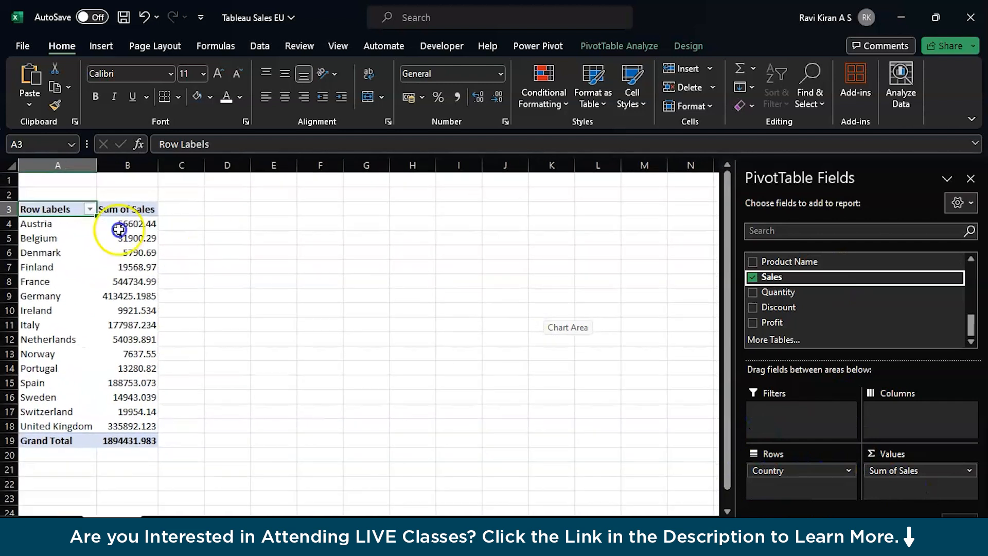
left_click(106, 268)
right_click(107, 268)
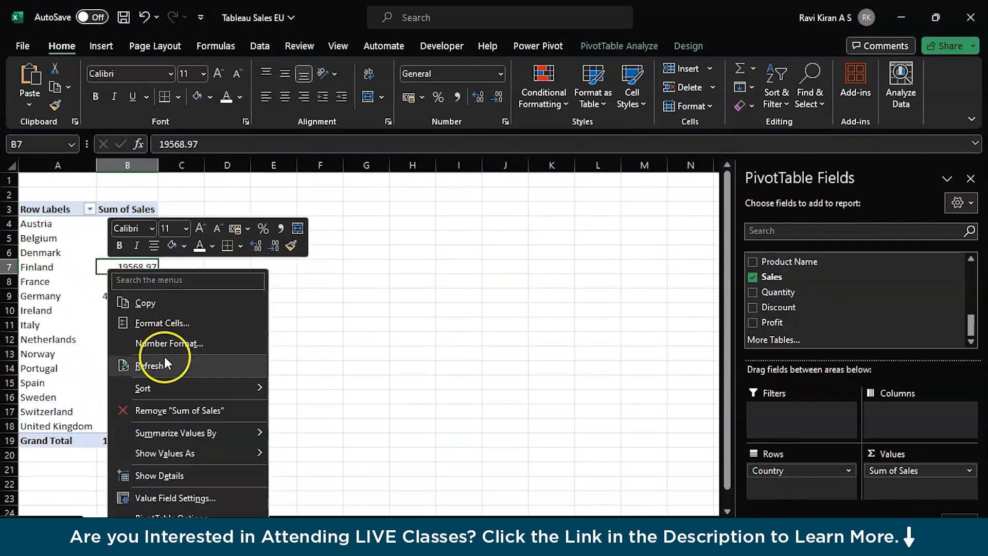
mouse_move(160, 385)
left_click(307, 408)
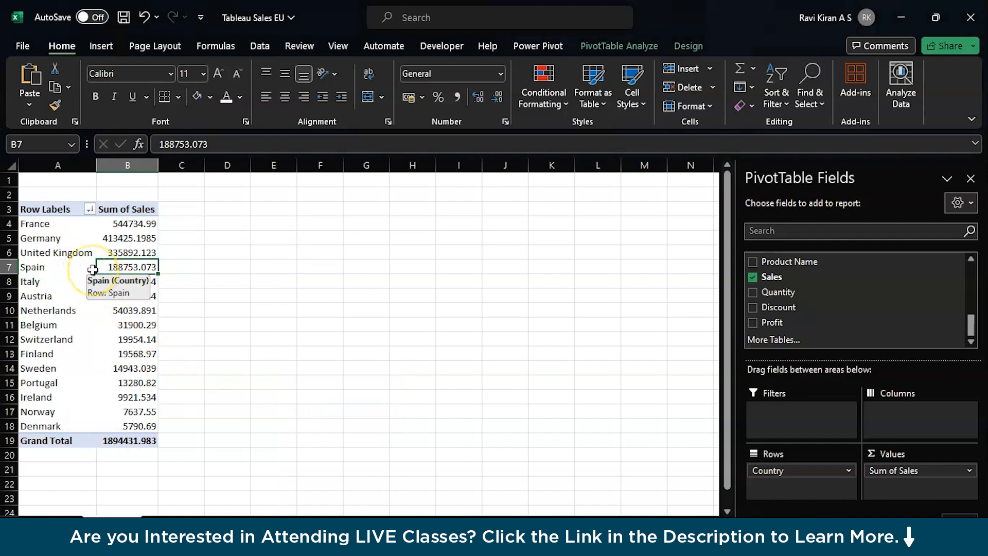
Step: Insert a Pie PivotChart from the whole Country PivotTable
left_click(92, 270)
key("ctrl+a")
key("ctrl+c")
left_click(598, 37)
left_click(774, 83)
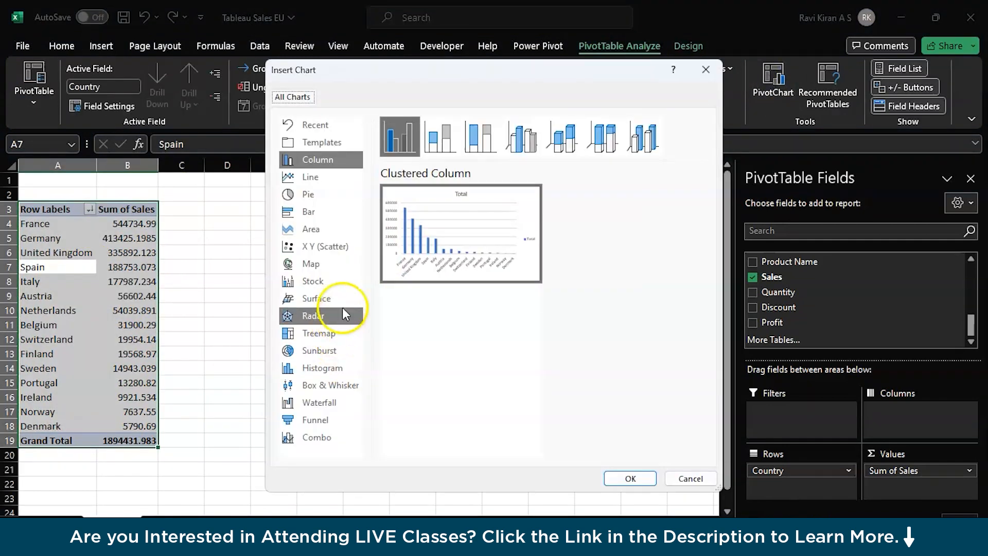
left_click(311, 264)
left_click(301, 192)
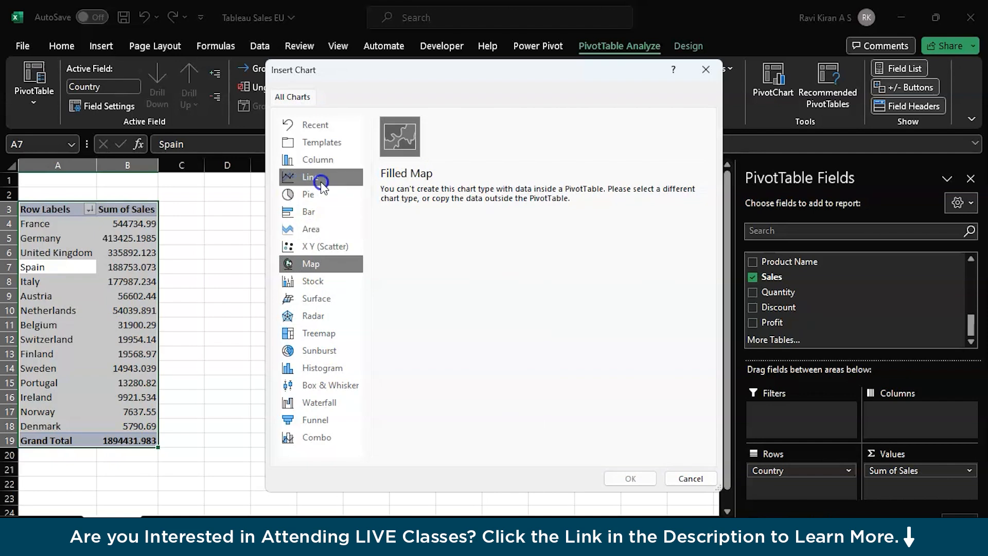
left_click(320, 154)
left_click(310, 196)
left_click(632, 479)
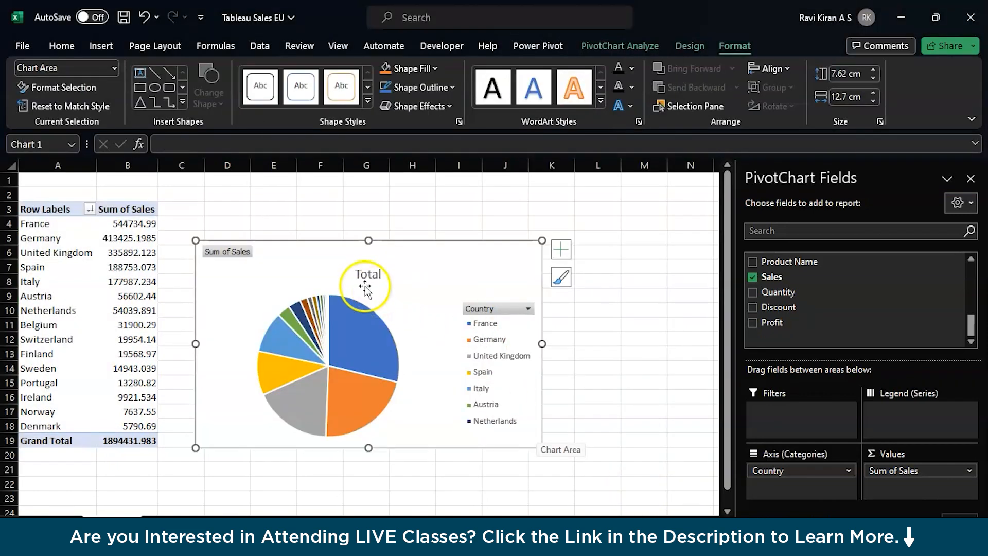
Step: Change the title of the Country pie chart to "Country wise sales"
double_click(370, 276)
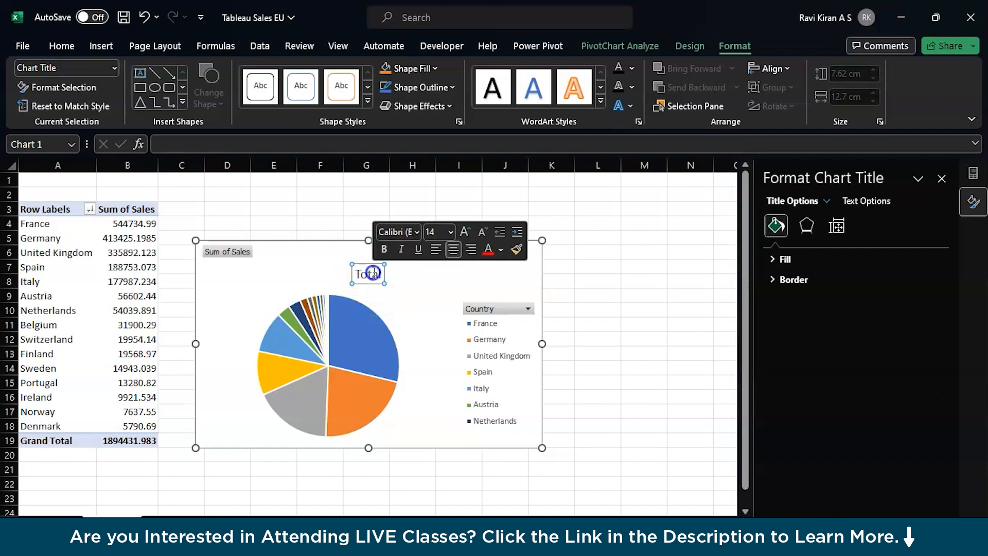
type("Countyr")
key("BackSpace")
key("BackSpace")
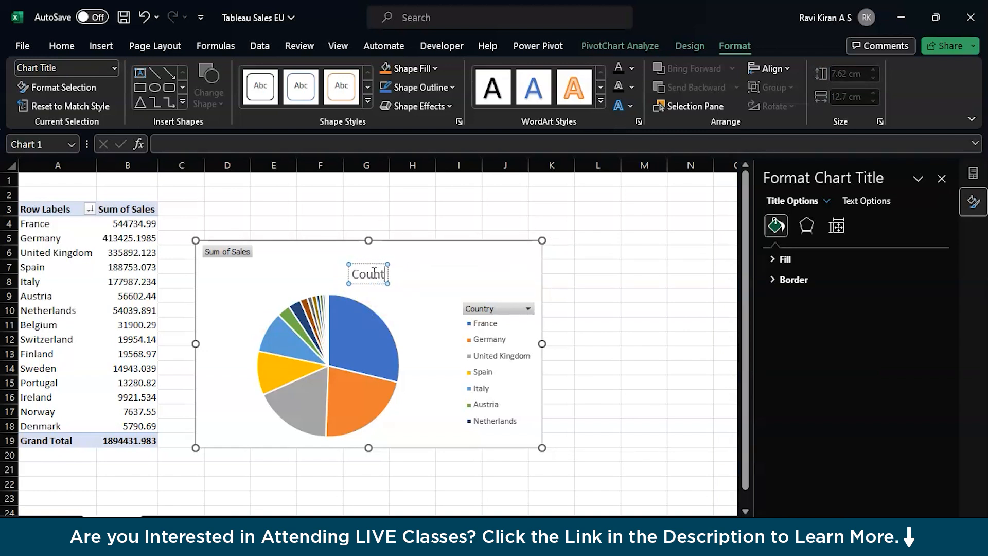
type("r")
type("y")
left_click(656, 279)
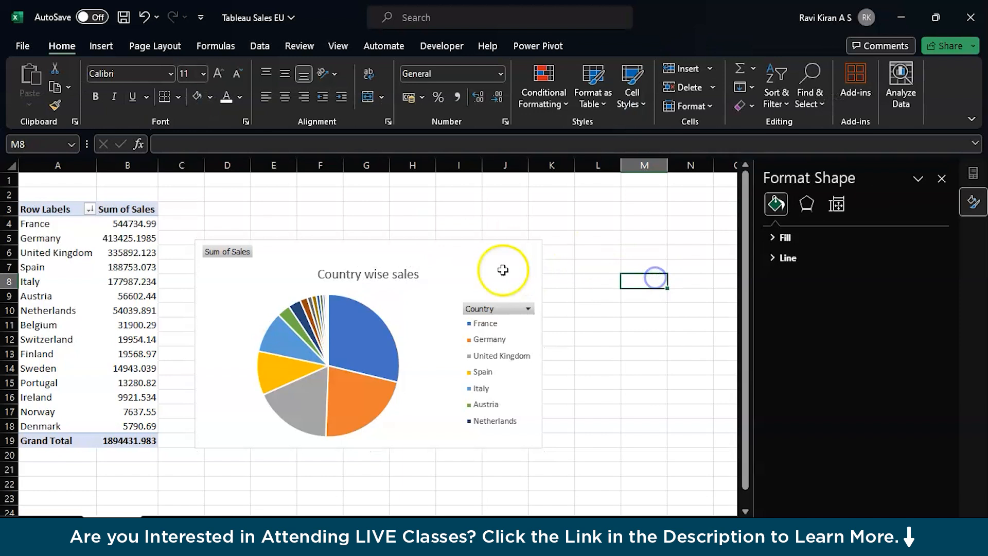
Step: Try the Country wise sales chart in the Sales Dashboard sheet below the Ship Mode chart, and delete that duplicate
left_click(495, 270)
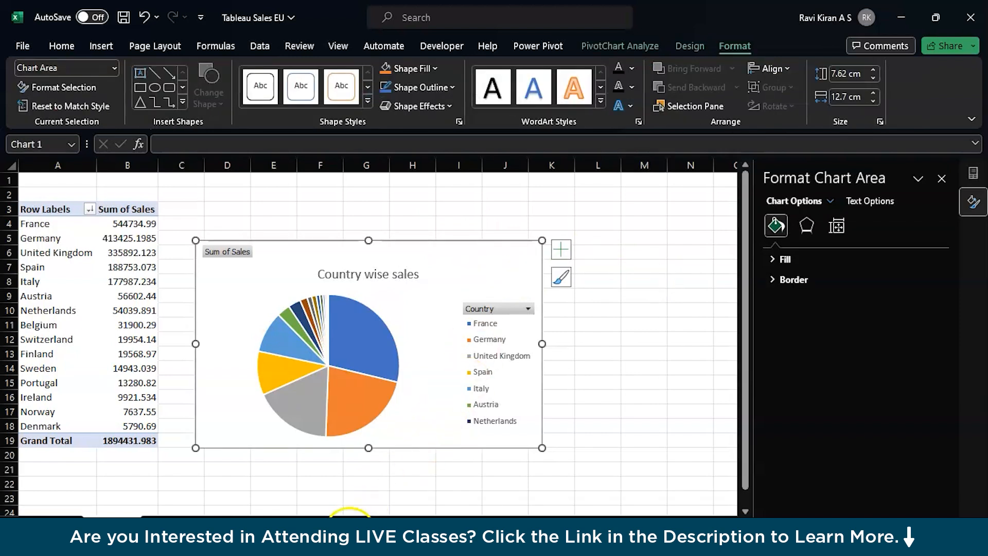
left_click(353, 513)
key("ctrl+v")
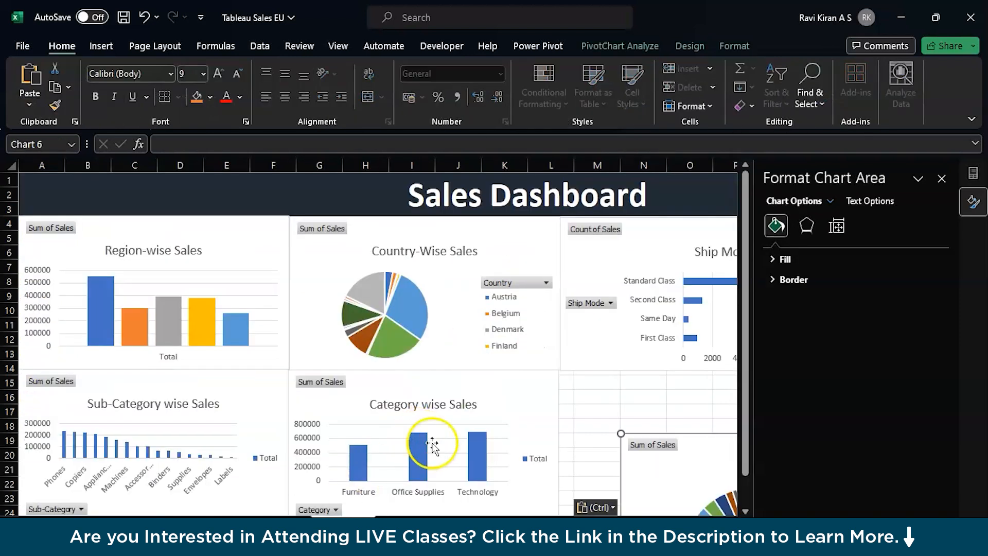
left_click_drag(682, 484, 628, 417)
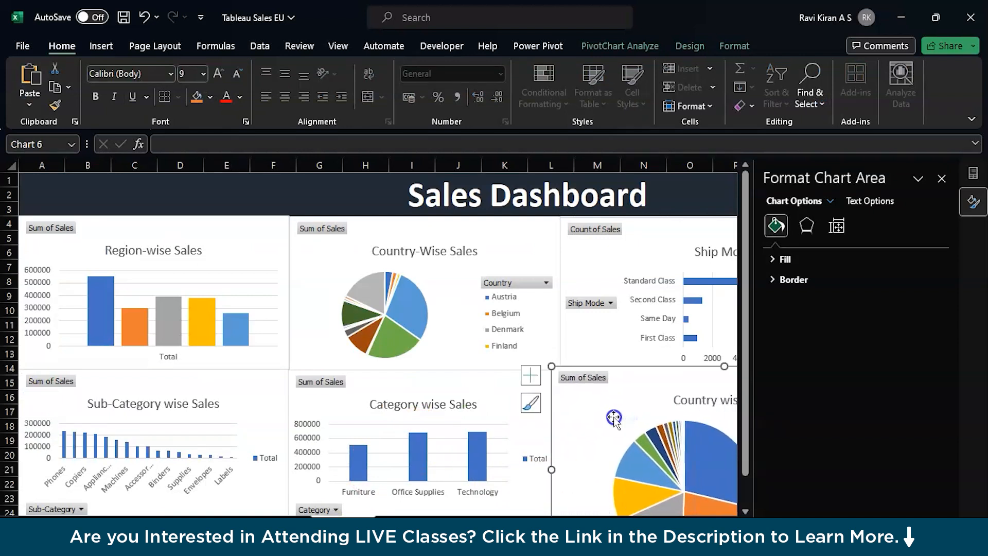
key("Delete")
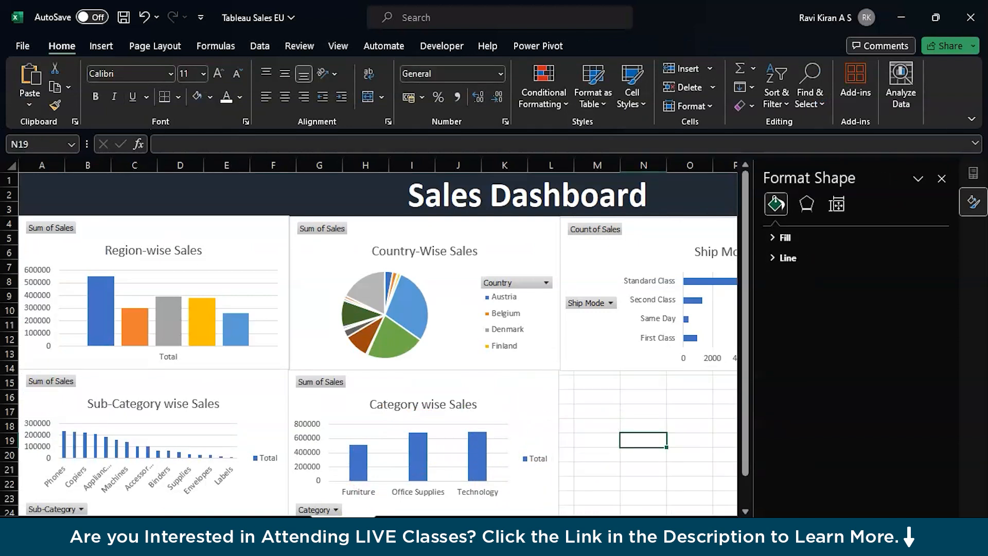
Step: Remove the "County quantity" line from the sticky note's topic list and highlight "Segment" as the next topic
left_click(495, 543)
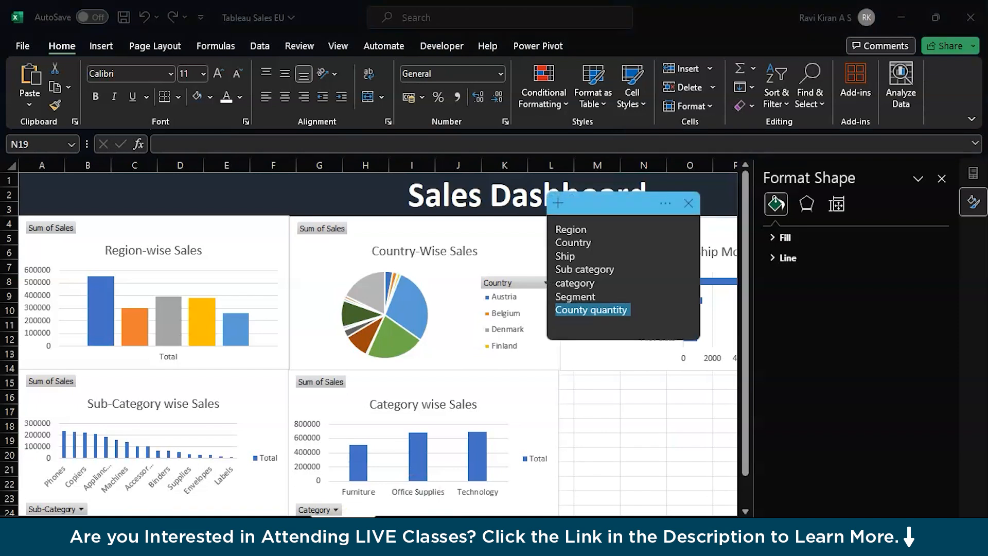
left_click(601, 283)
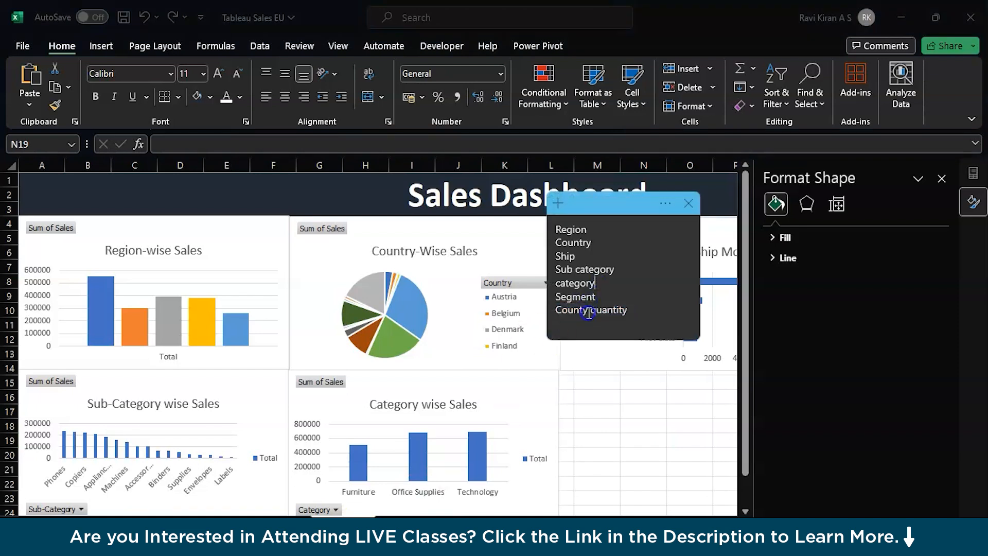
triple_click(590, 314)
key("BackSpace")
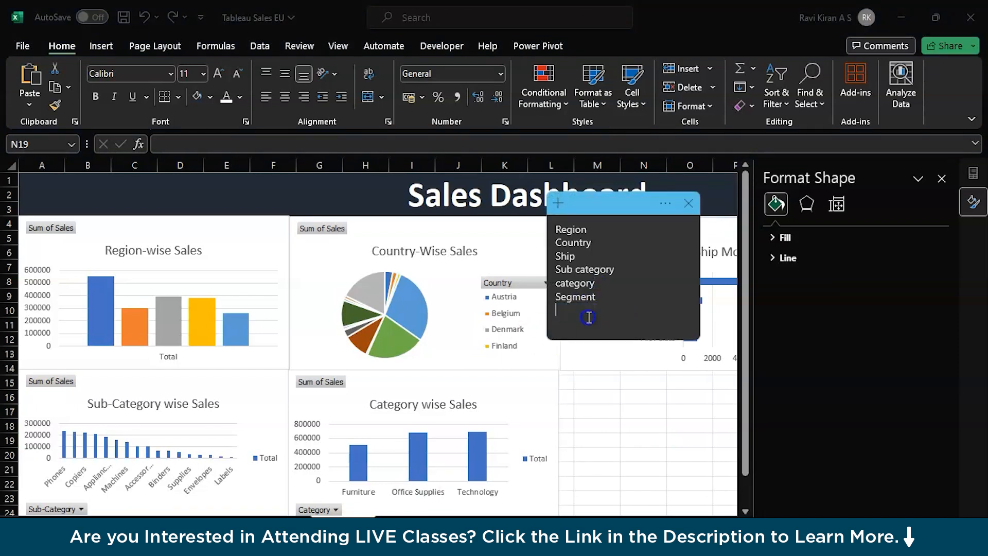
double_click(581, 297)
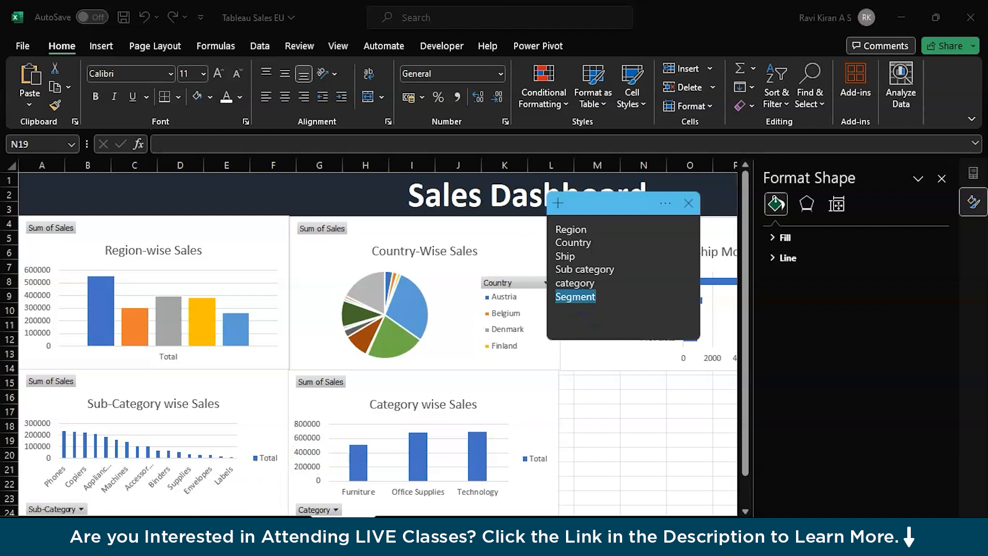
left_click(494, 543)
Step: Delete the Country wise sales pie chart from its PivotTable sheet and show the PivotTable's field list
left_click(119, 526)
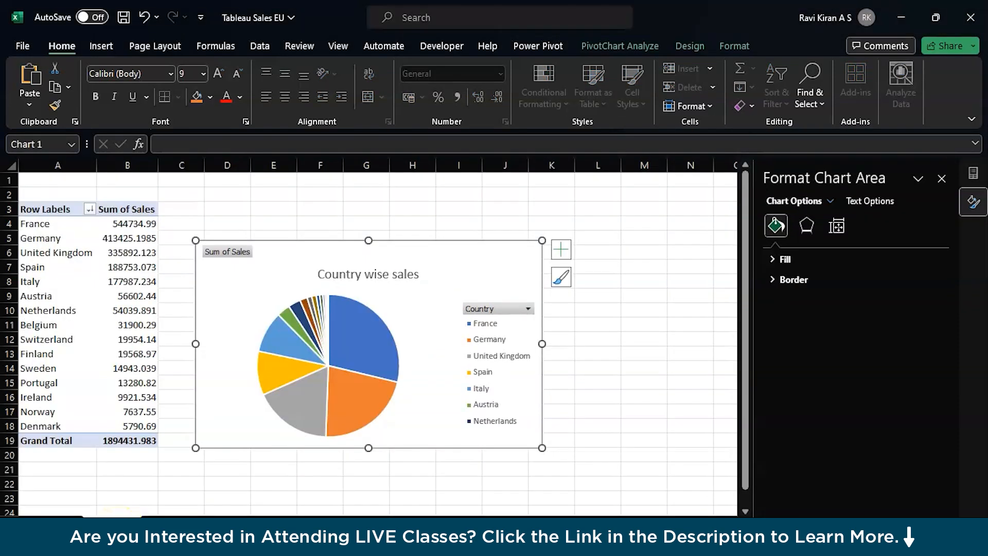
left_click(131, 340)
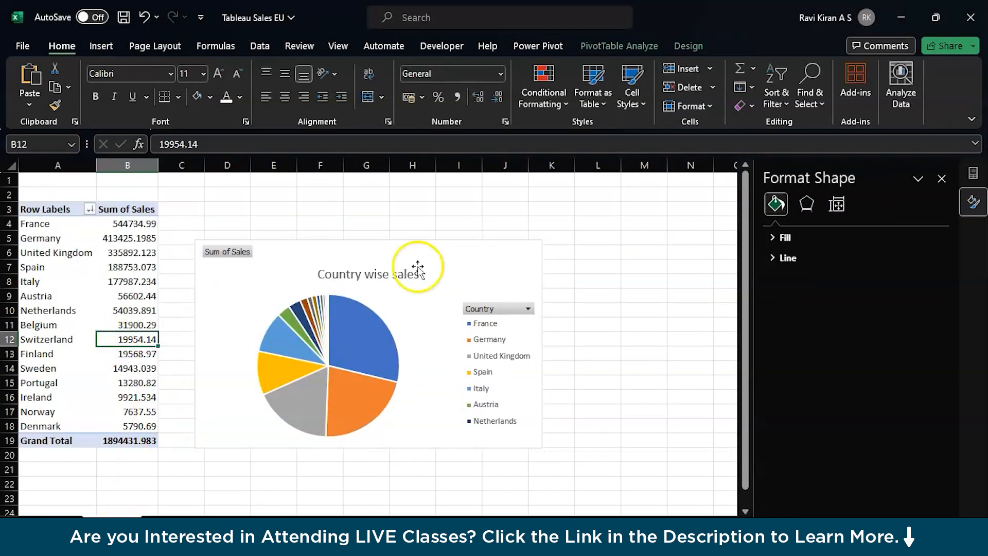
left_click(941, 178)
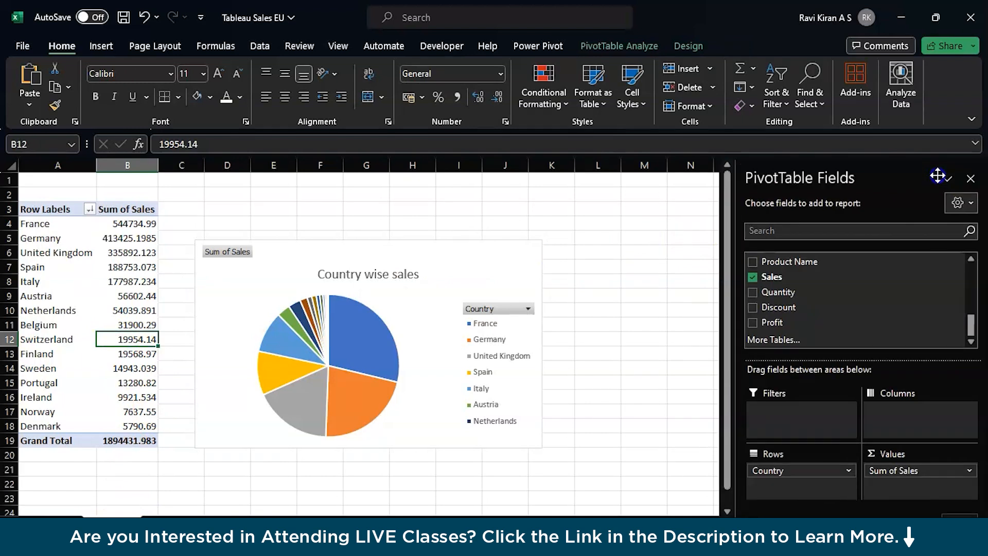
left_click(471, 278)
key("Delete")
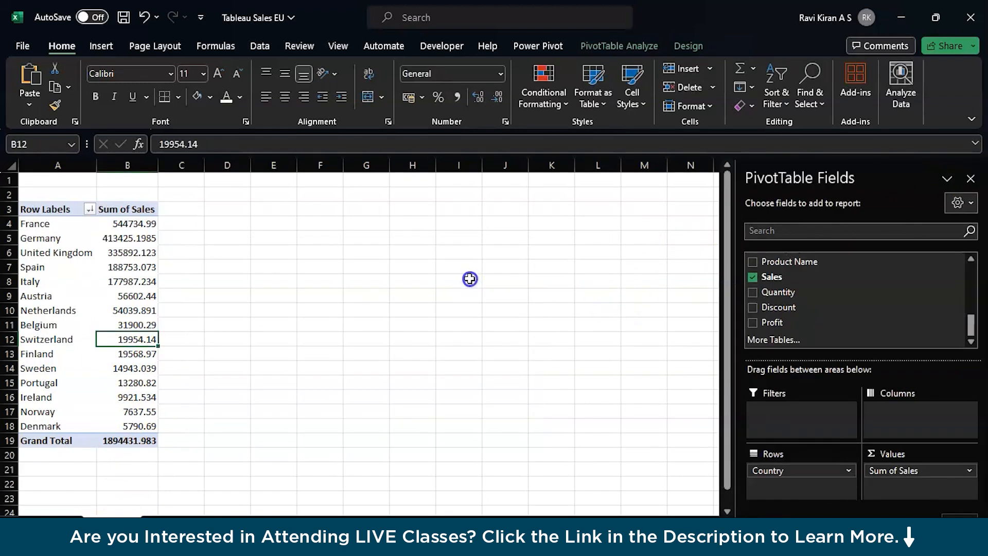
Step: Replace Country with Segment as the row field of the Sum of Sales PivotTable
scroll(801, 318, "up", 3)
left_click(772, 289)
scroll(773, 275, "down", 2)
scroll(773, 275, "up", 2)
left_click(774, 275)
Step: Insert a pie PivotChart from the Segment sales PivotTable
left_click(135, 236)
key("ctrl+a")
left_click(620, 47)
left_click(776, 74)
left_click(309, 195)
left_click(629, 478)
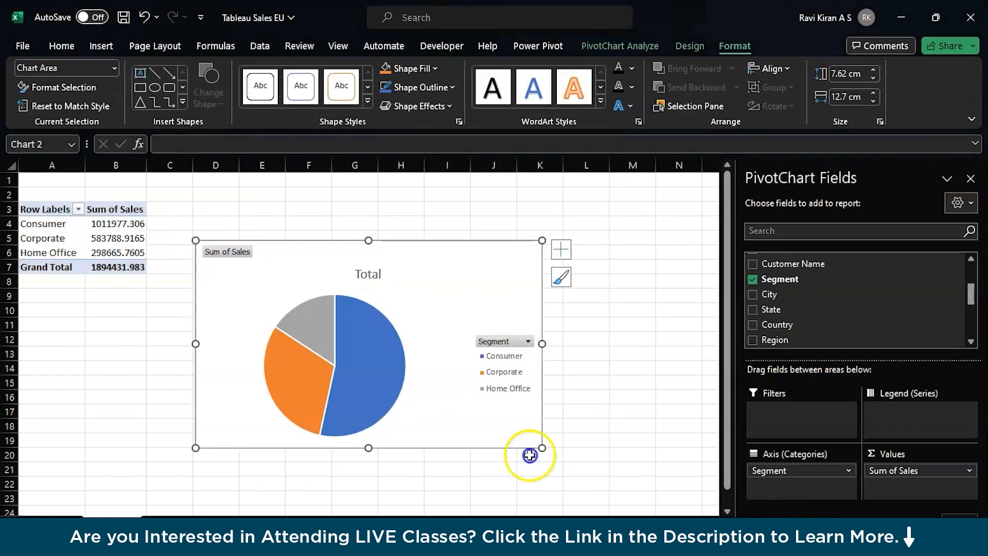
Step: Change the title of the Segment pie chart to "Segment wise Sales"
double_click(368, 274)
type("Segment wise Sales")
left_click(483, 264)
Step: Copy the Segment wise Sales chart to the Sales Dashboard sheet and place it below the Ship Mode chart
key("ctrl+c")
left_click(342, 524)
key("ctrl+v")
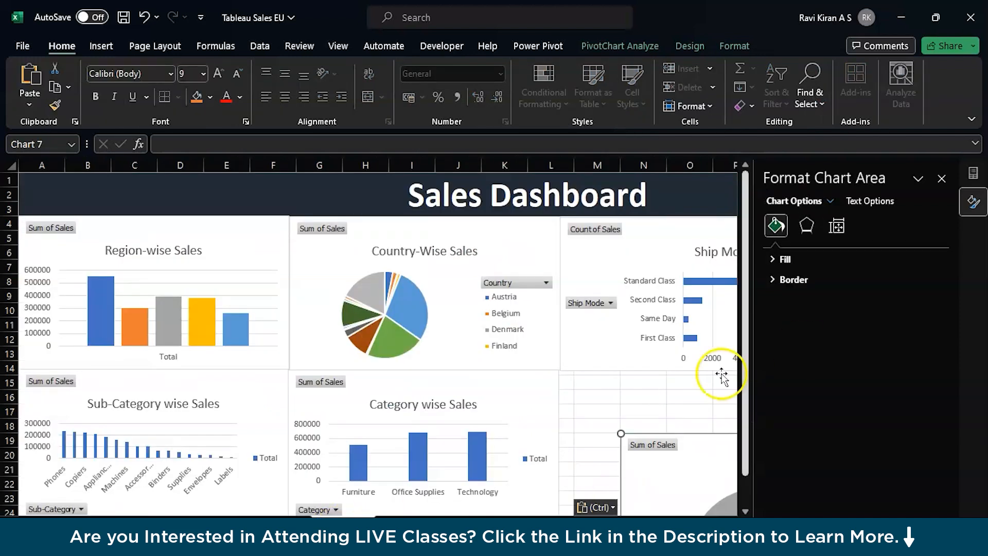
left_click_drag(721, 376, 660, 314)
Step: Size the Segment wise Sales chart on the dashboard to 5.6 cm high and 9.9 cm wide, and close the side panes
left_click(735, 46)
left_click(841, 75)
type("5")
left_click(847, 98)
left_click(848, 98)
key("BackSpace")
key("BackSpace")
key("BackSpace")
key("BackSpace")
type("9.9")
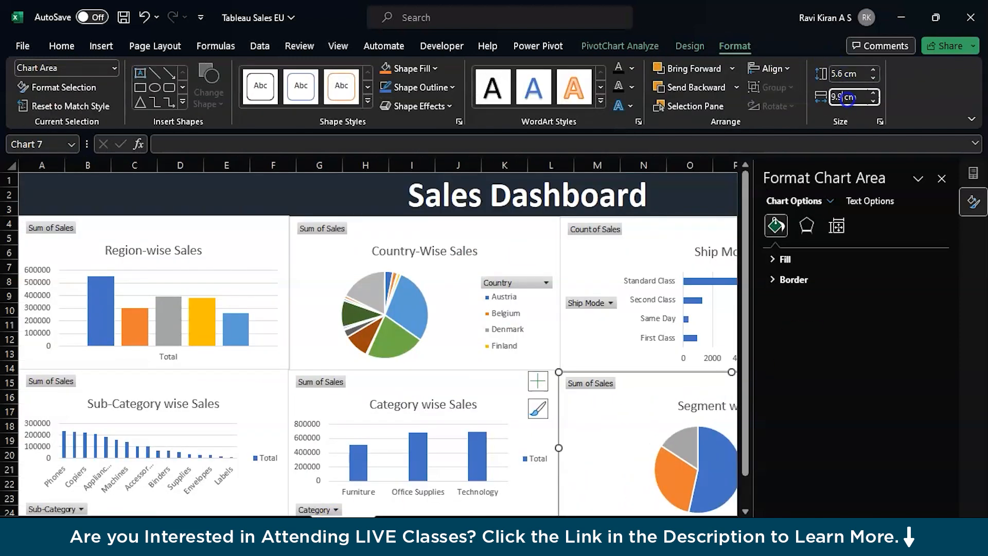
key("Return")
left_click(943, 178)
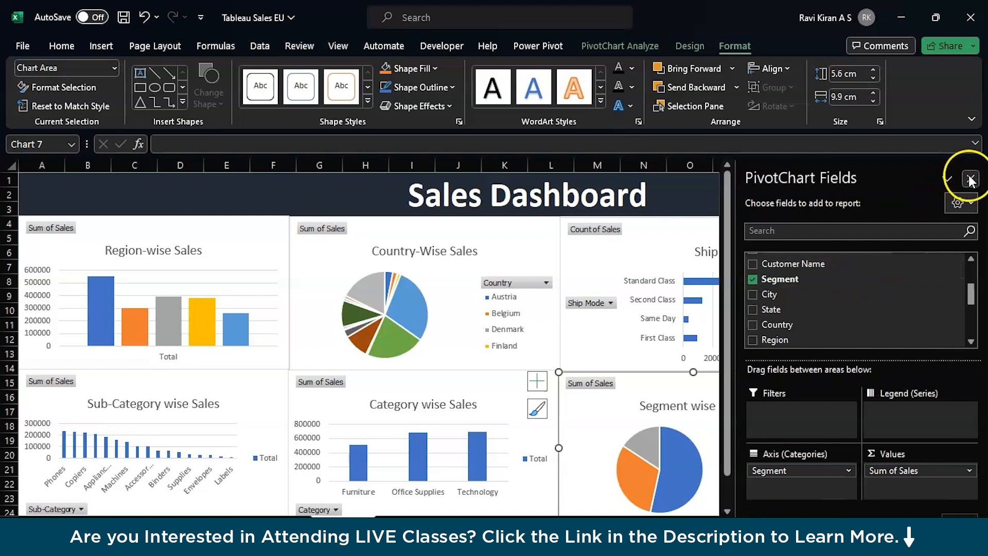
left_click(971, 179)
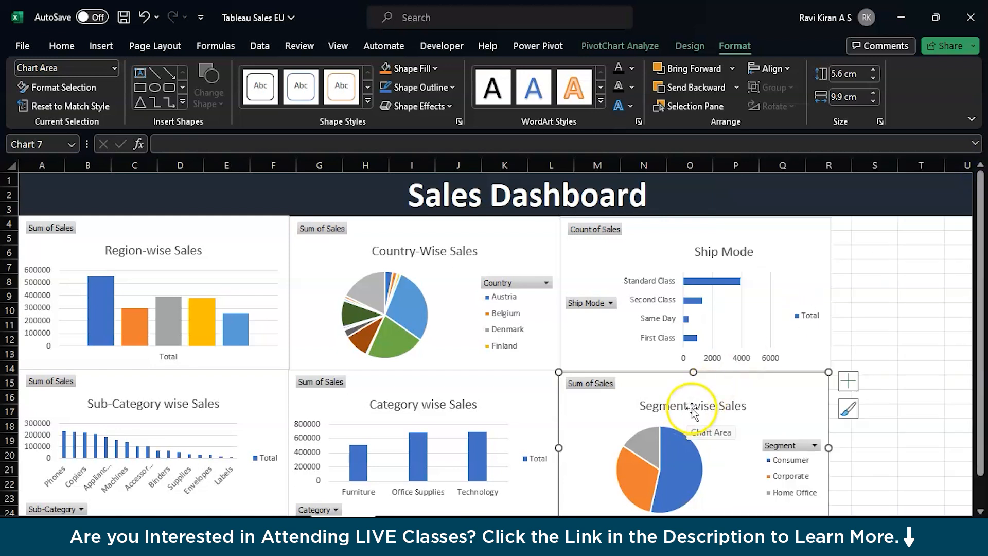
left_click(729, 404)
left_click(776, 386)
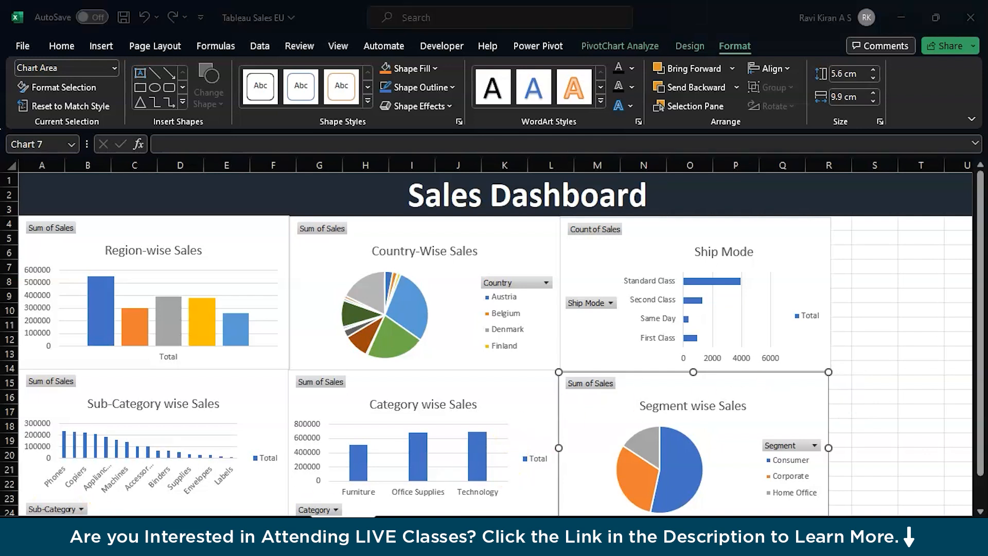
left_click(466, 310)
left_click(466, 307)
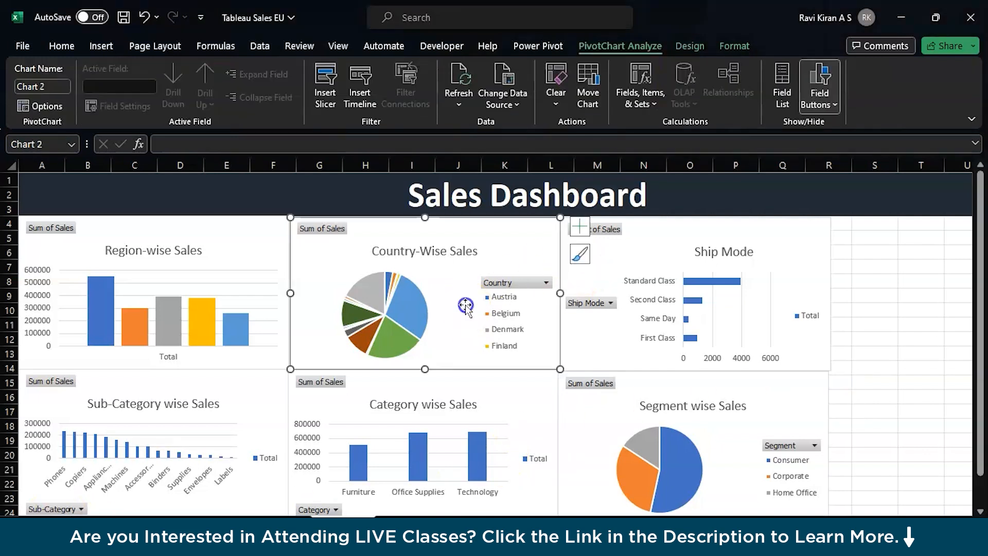
Step: Insert slicers for Ship Mode, Segment, Country, Region, Category and Sub-Category from the Region-wise Sales chart
left_click(273, 255)
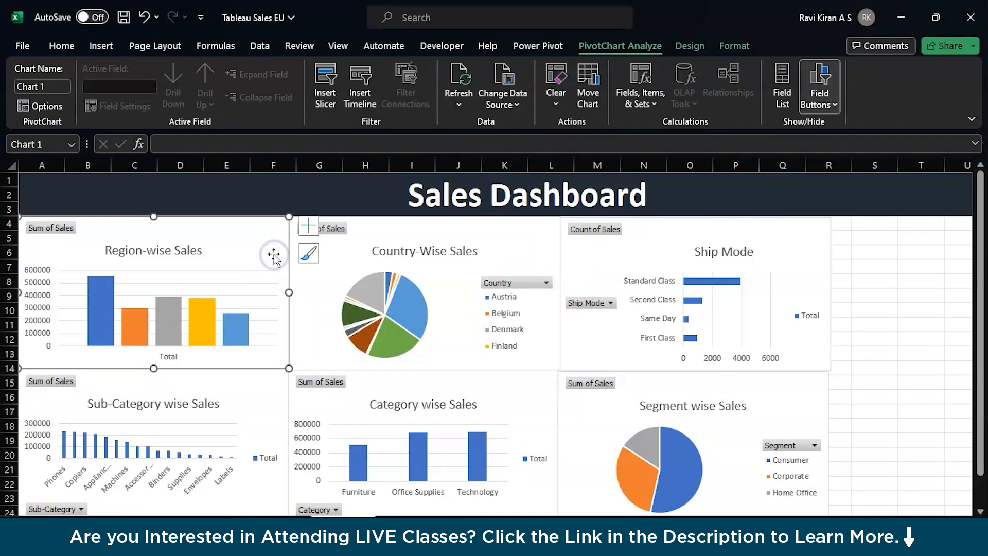
left_click(109, 45)
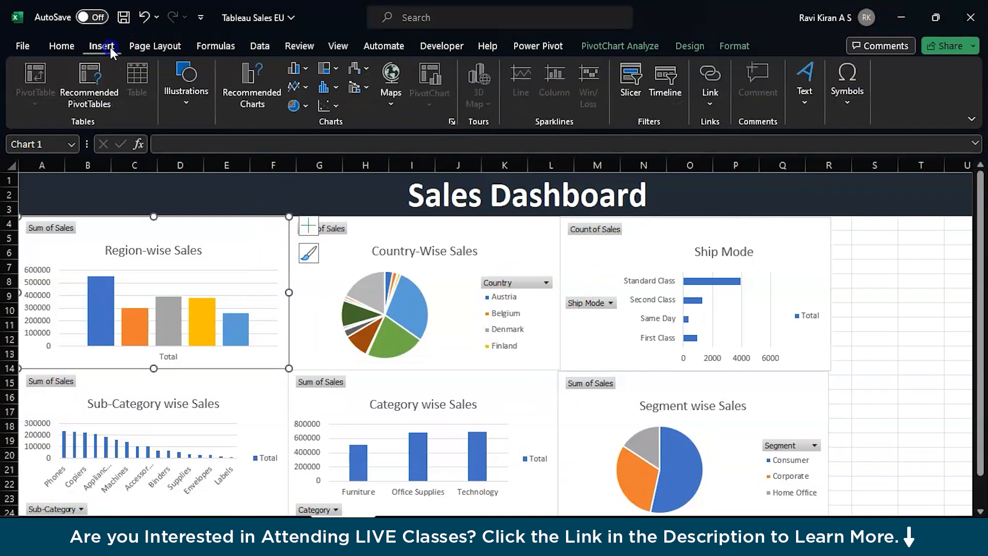
left_click(621, 88)
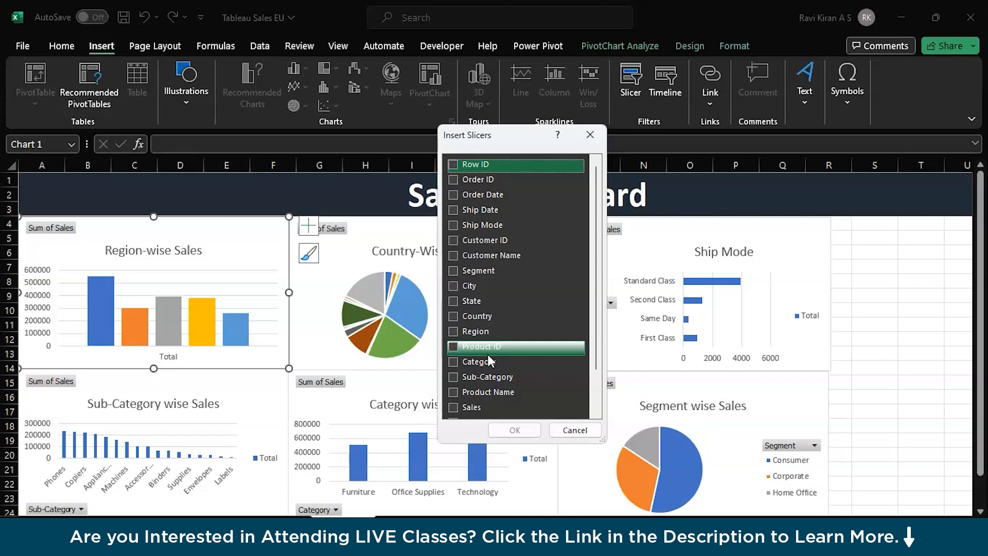
left_click(453, 332)
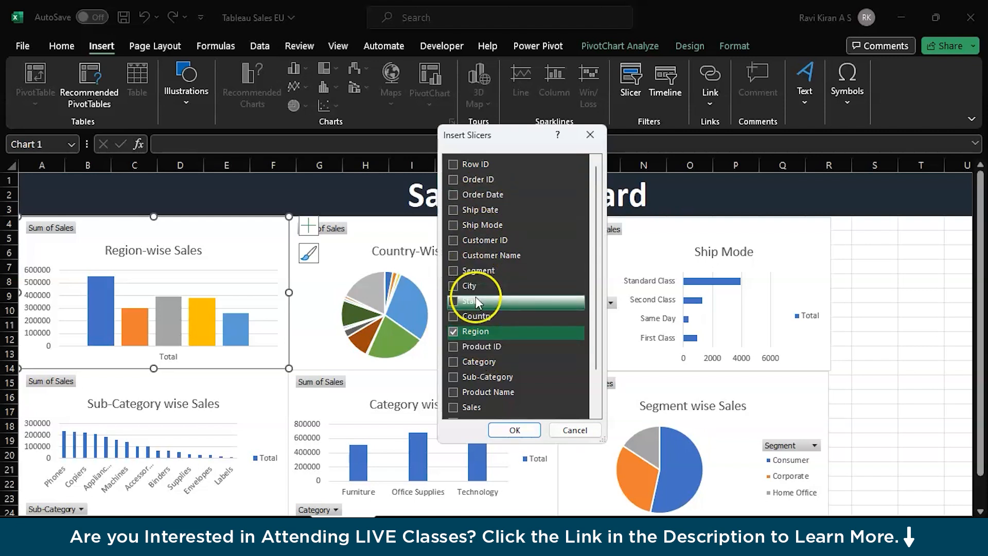
left_click(452, 316)
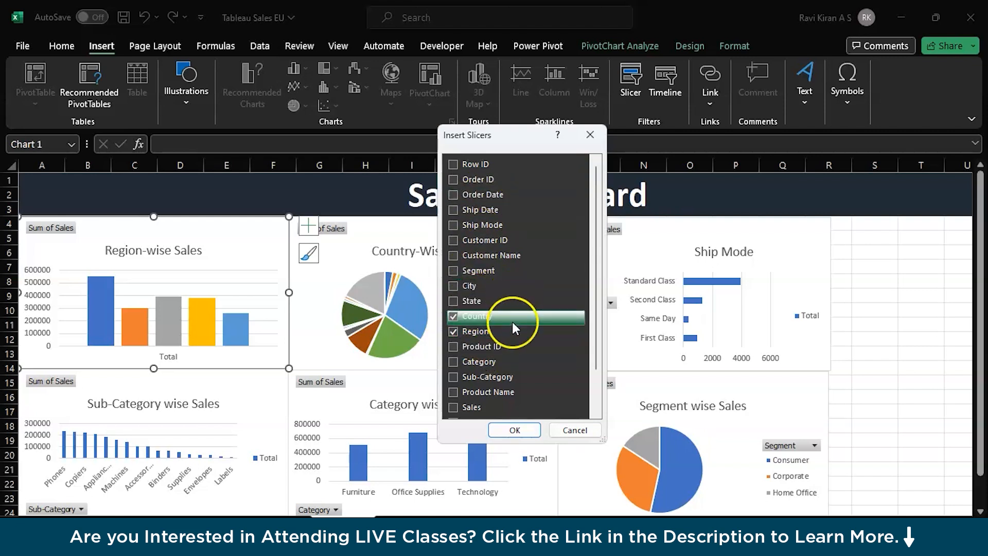
scroll(512, 323, "down", 1)
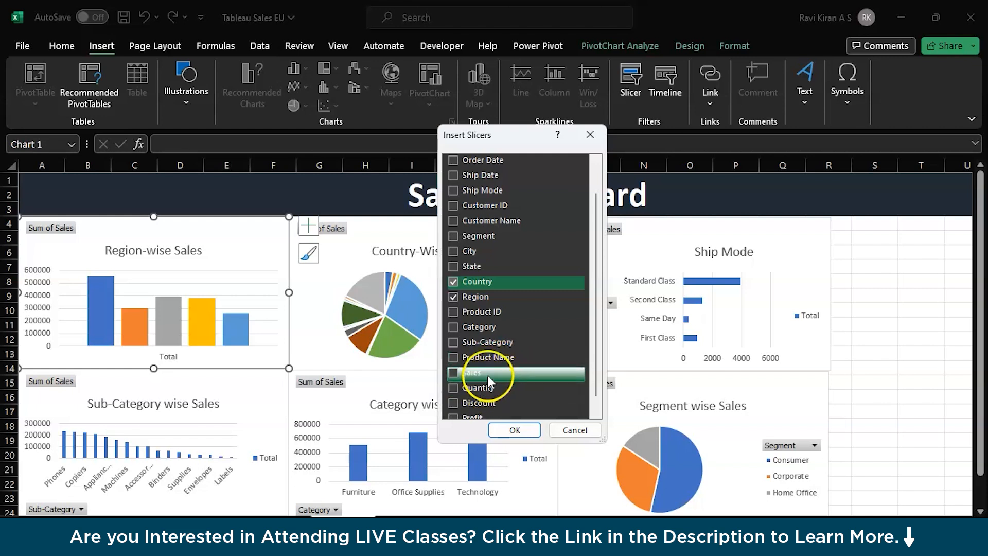
scroll(471, 375, "down", 1)
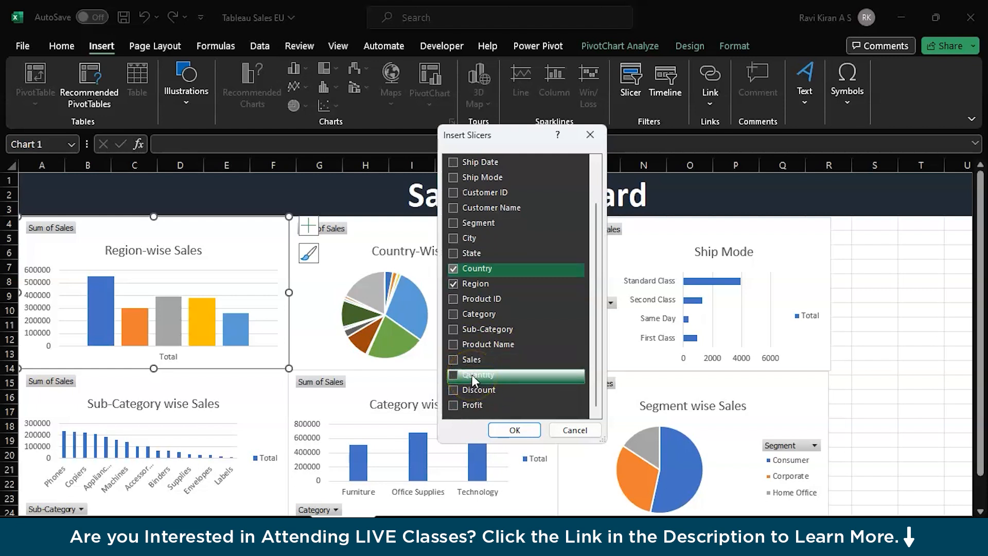
scroll(484, 255, "up", 2)
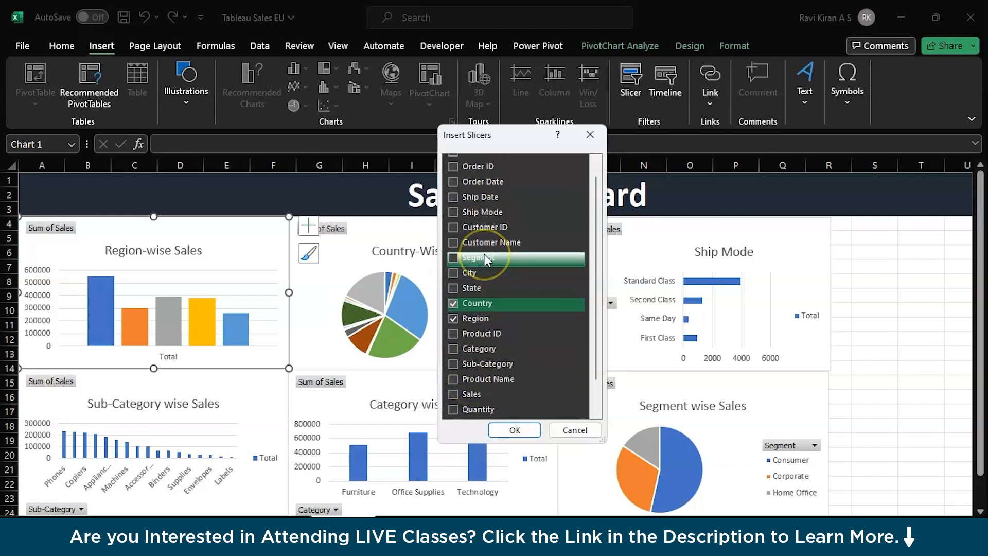
left_click(453, 212)
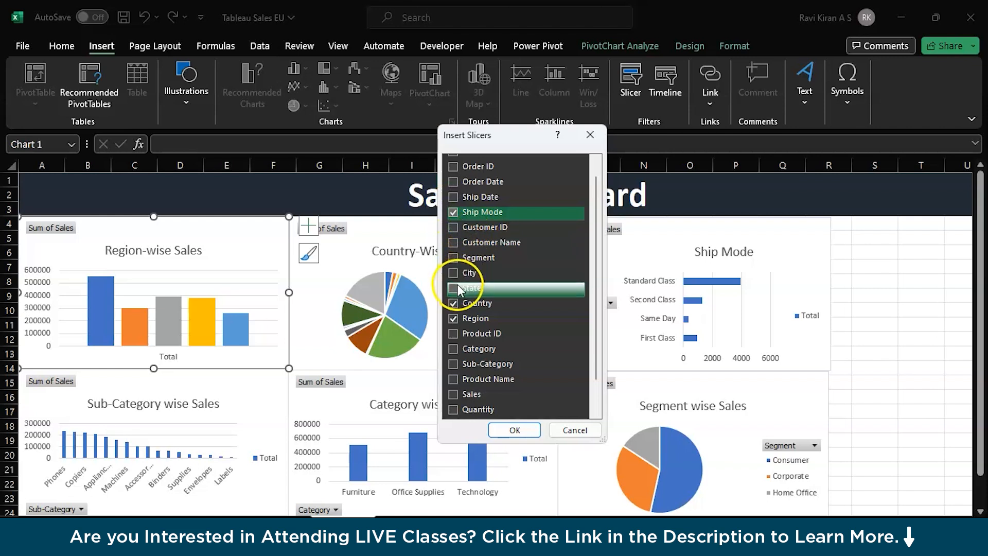
left_click(455, 365)
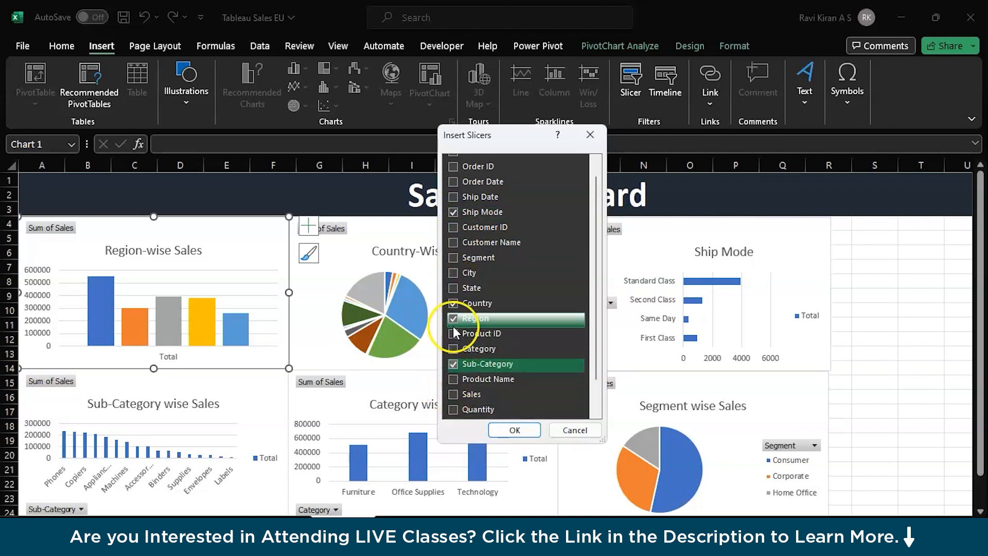
left_click(456, 349)
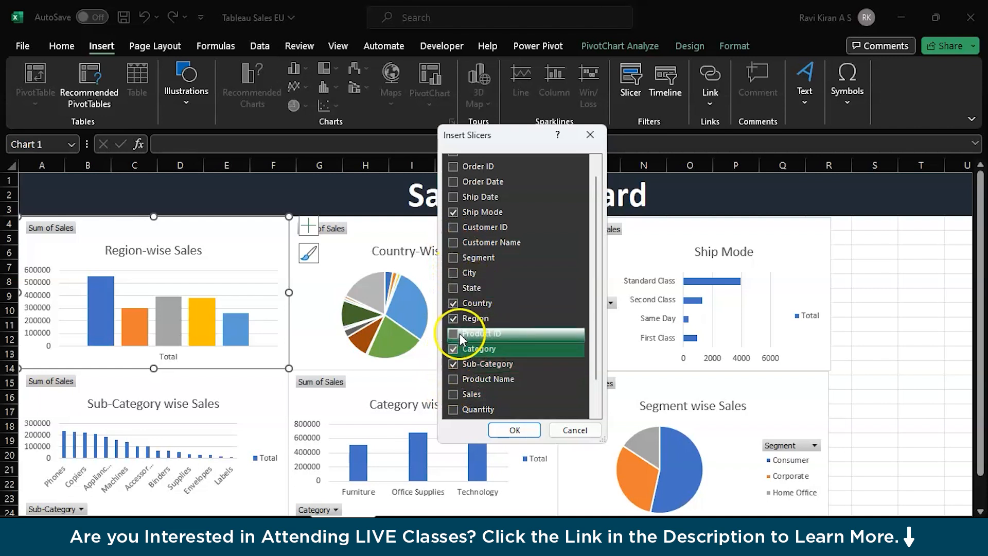
left_click(455, 259)
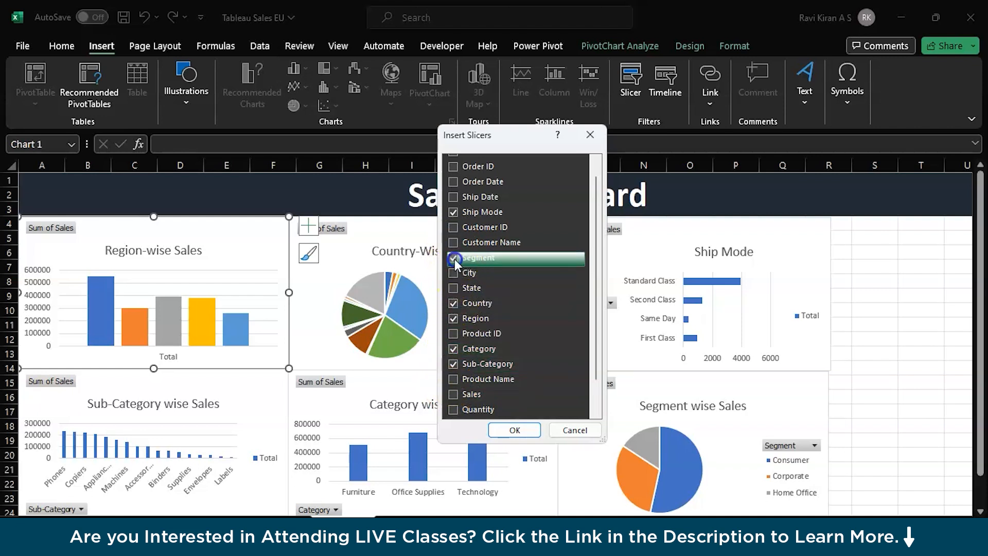
left_click(515, 432)
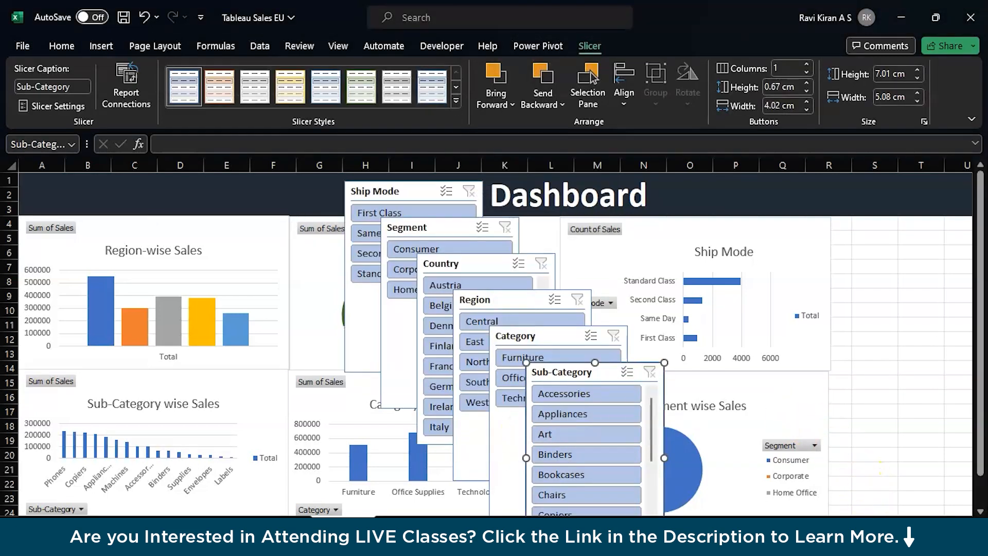
Step: Move the Sub-Category slicer beside the Ship Mode chart and shrink it to about 6.3 cm high and 4.32 cm wide
scroll(496, 344, "down", 1)
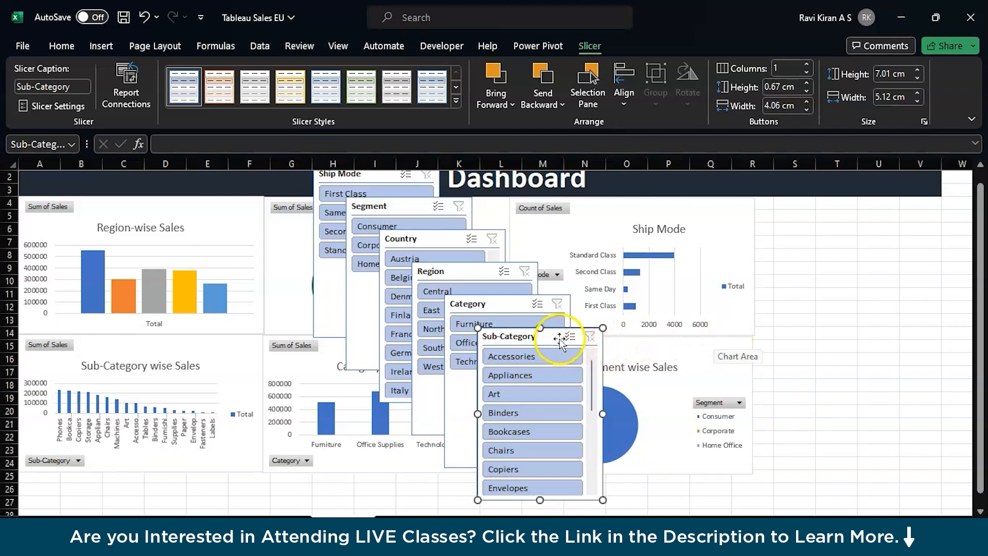
left_click_drag(560, 338, 821, 191)
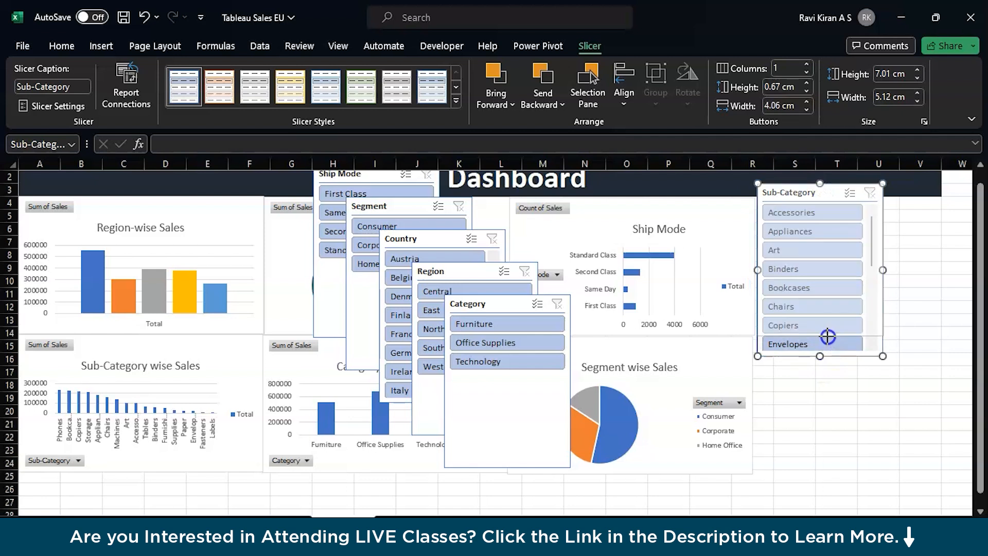
left_click_drag(820, 356, 820, 339)
left_click_drag(882, 262, 864, 263)
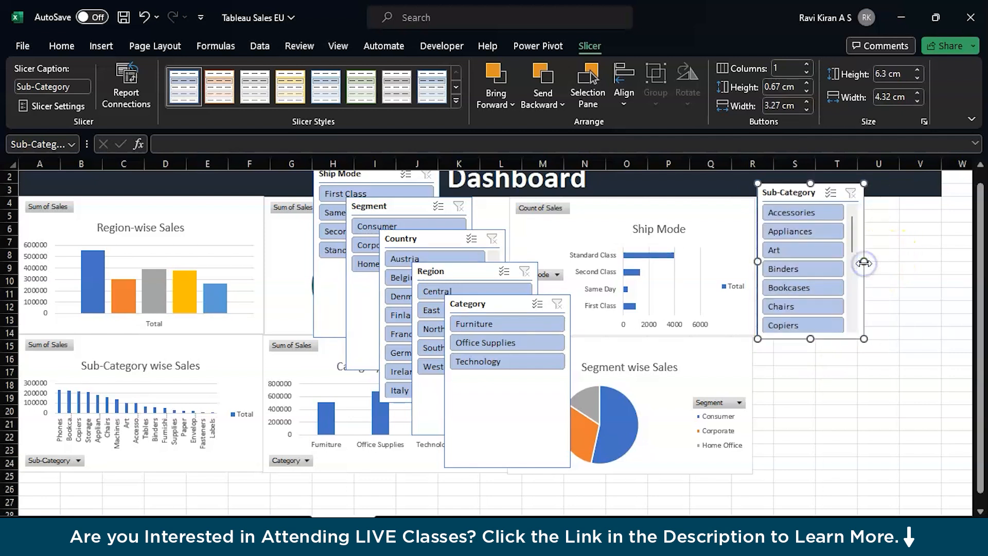
Step: Place the Category slicer beside the Sub-Category slicer and adjust the edges of both so they fit side by side
left_click_drag(489, 297, 910, 185)
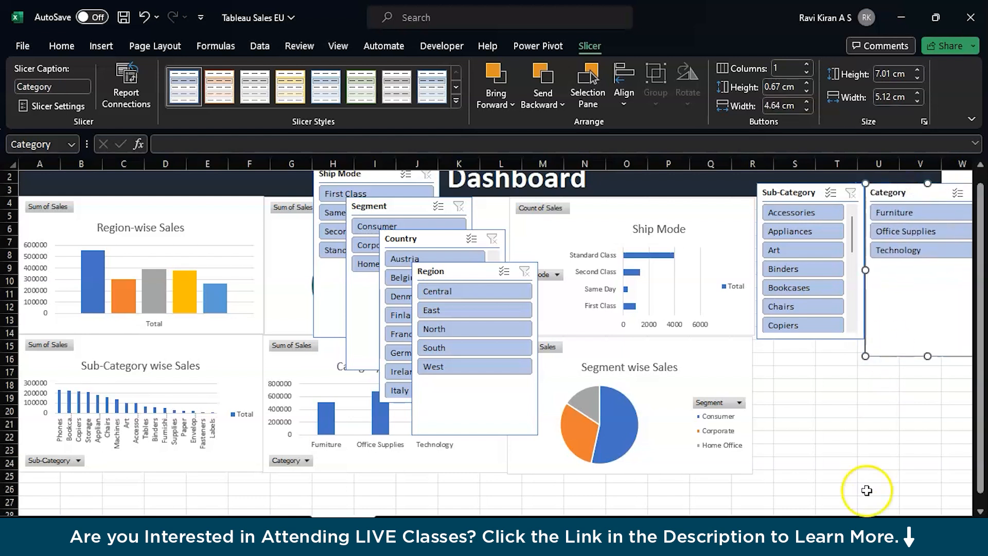
left_click(867, 546)
left_click_drag(872, 271, 865, 280)
left_click_drag(761, 269, 783, 269)
left_click(759, 263)
left_click_drag(761, 262, 775, 262)
mouse_move(774, 262)
left_mouse_down()
mouse_move(778, 271)
mouse_move(777, 261)
left_mouse_up()
left_click(784, 261)
left_click_drag(859, 269, 865, 270)
left_click_drag(820, 346, 820, 332)
Step: Extend the dark title banner to column W and merge and center "Sales Dashboard" across A1:W3
left_click_drag(847, 177, 847, 198)
left_click(197, 97)
left_click(519, 188)
left_click(369, 97)
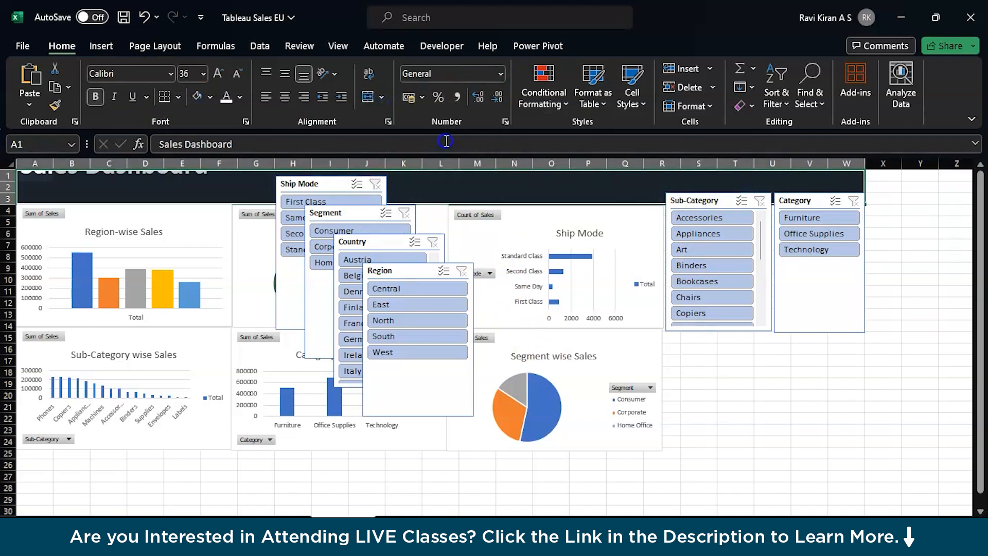
left_click(920, 326)
left_click(72, 187)
left_click_drag(36, 176, 847, 198)
left_click(369, 98)
Step: Align the Sub-Category and Category slicers below the title banner and trim them to matching heights
left_click_drag(809, 311, 767, 325)
left_click(777, 278)
left_click_drag(774, 275, 771, 276)
left_click_drag(819, 344, 821, 330)
left_click(762, 343)
left_click_drag(719, 343, 720, 330)
Step: Place the Region slicer below Sub-Category and the Country slicer below Category, and shrink both to fit
left_click_drag(410, 374, 713, 441)
left_click_drag(720, 483, 720, 449)
left_click_drag(776, 389, 772, 389)
left_click_drag(376, 241, 815, 338)
left_click_drag(884, 407, 865, 407)
left_click_drag(820, 483, 820, 449)
Step: Shorten the Sub-Category and Category slicers, then move the Region and Country slicers up against them and shorten those too
scroll(724, 309, "down", 4)
left_click_drag(718, 329, 719, 293)
left_click_drag(819, 330, 821, 293)
left_click_drag(705, 338, 706, 301)
left_click_drag(788, 338, 789, 303)
left_click_drag(719, 414, 719, 378)
left_click_drag(858, 407, 858, 372)
Step: Move the Segment slicer below the Region slicer and shorten it to fit its three entries
left_click_drag(388, 310, 746, 484)
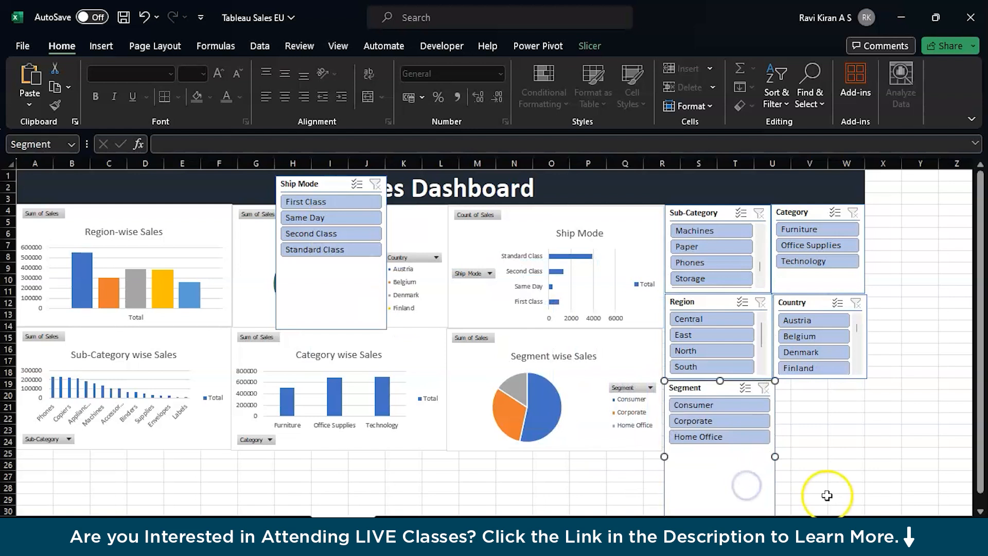
scroll(828, 495, "down", 2)
left_click_drag(720, 481, 719, 401)
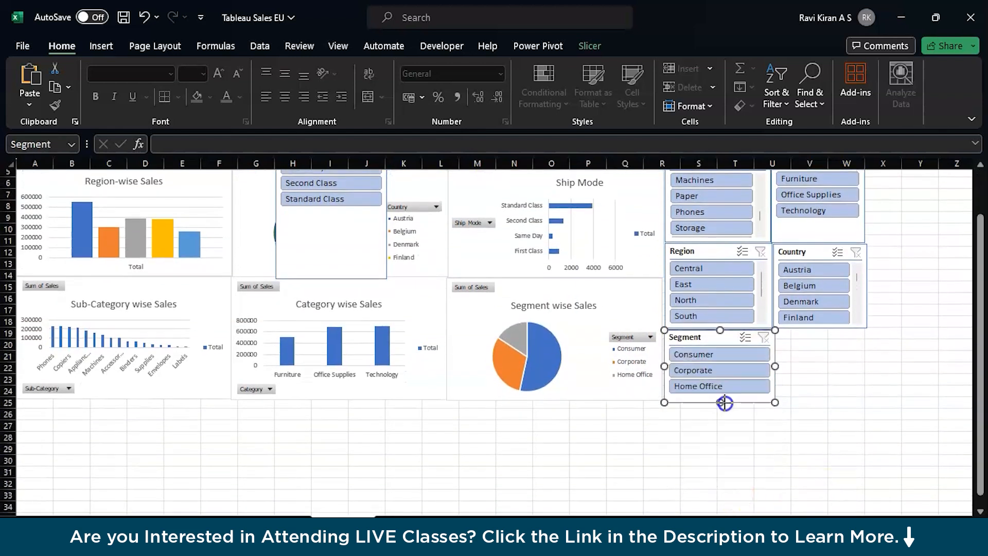
Step: Move the Ship Mode slicer below the Country slicer and reduce its height and width to match
left_click_drag(370, 246, 873, 452)
left_click_drag(834, 484, 834, 405)
left_click_drag(889, 368, 869, 368)
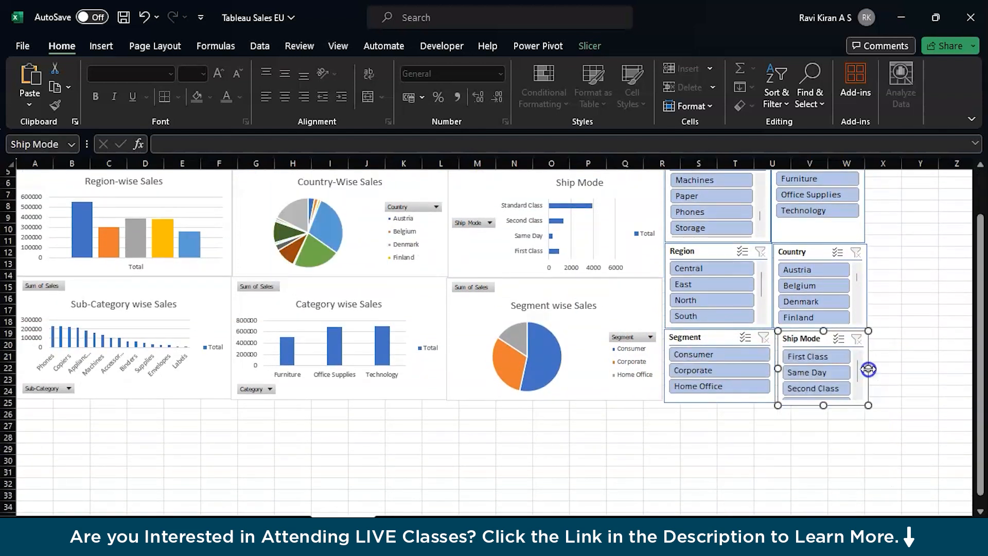
Step: Fine-tune the Segment and Ship Mode slicers so they sit side by side and end level with the charts
left_click(771, 398)
left_click_drag(775, 366, 771, 365)
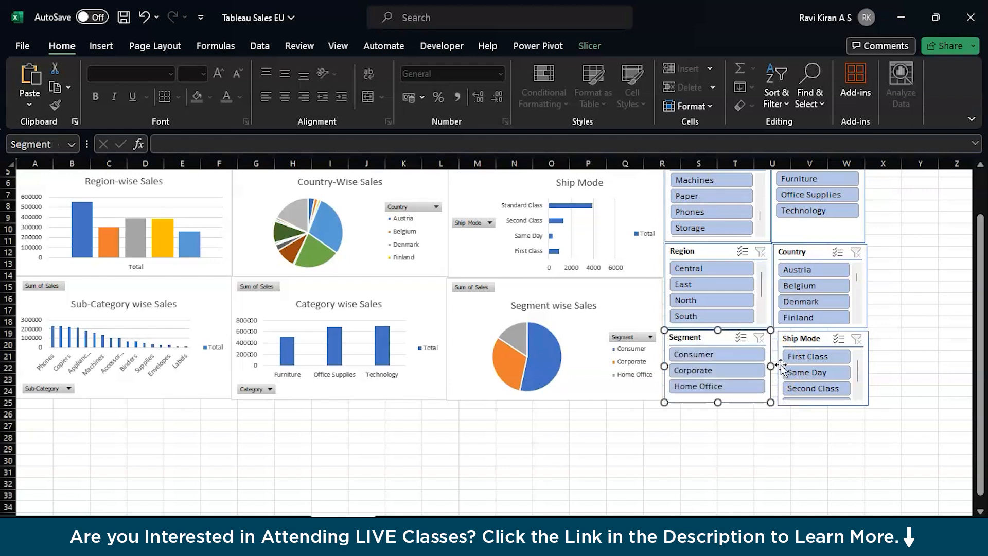
left_click(780, 365)
left_click_drag(778, 367, 773, 368)
left_click(942, 319)
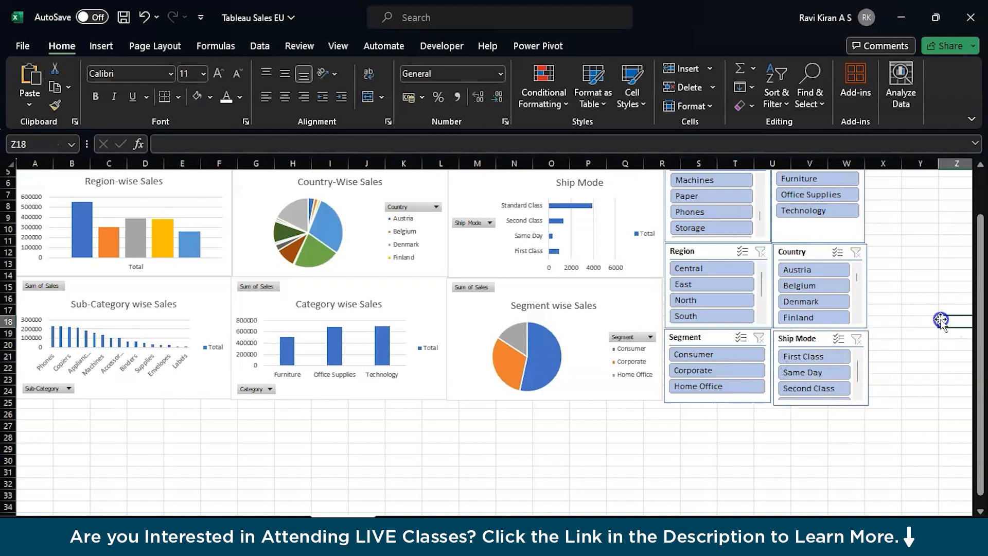
scroll(941, 319, "up", 2)
scroll(941, 319, "down", 1)
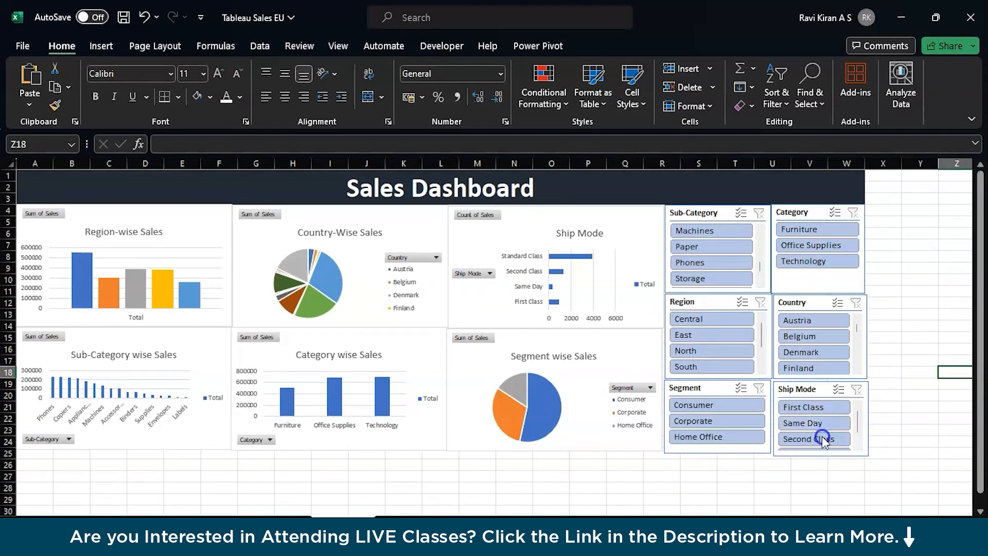
left_click(820, 454)
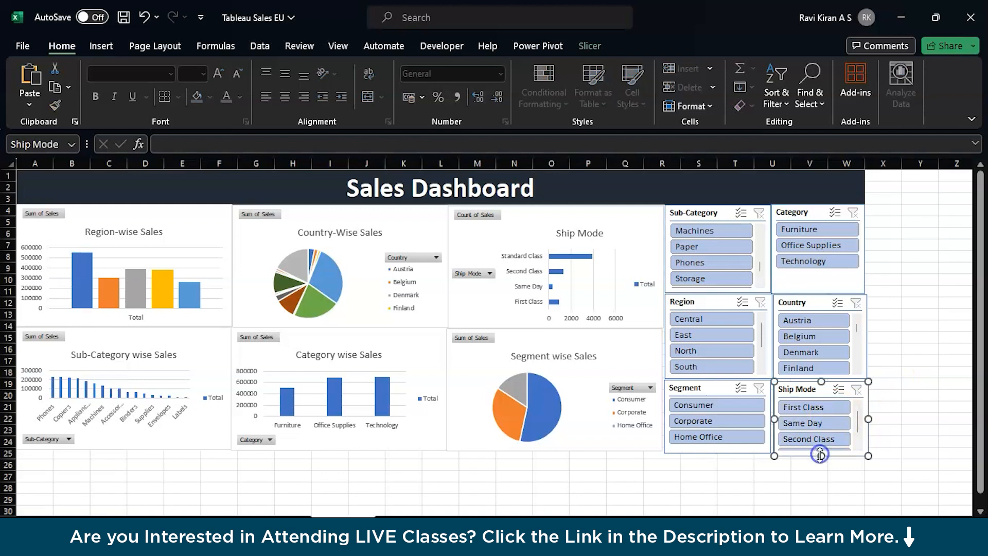
left_click_drag(820, 456, 821, 453)
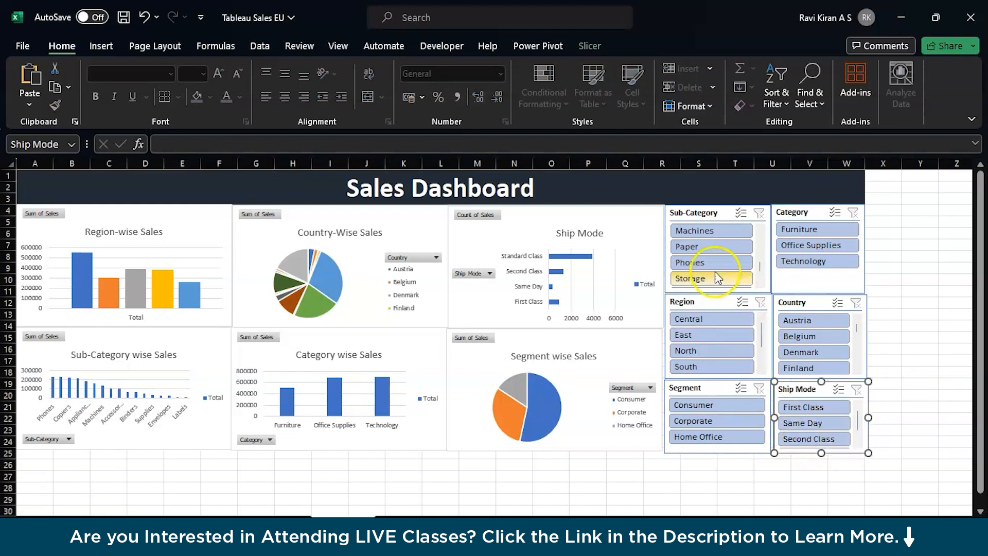
Step: Test the Sub-Category slicer by filtering to Machines and then to Paper
left_click(712, 237)
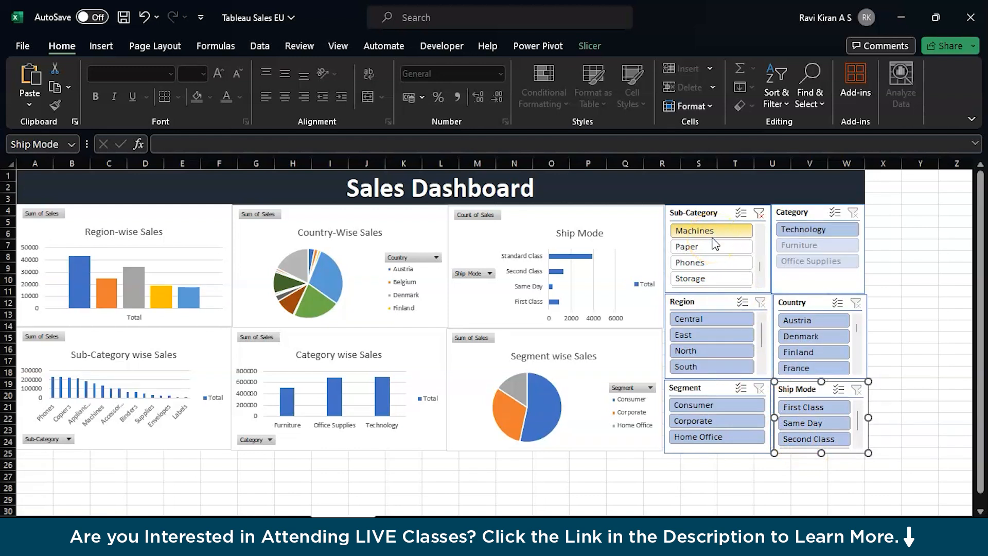
left_click(718, 236)
left_click(714, 250)
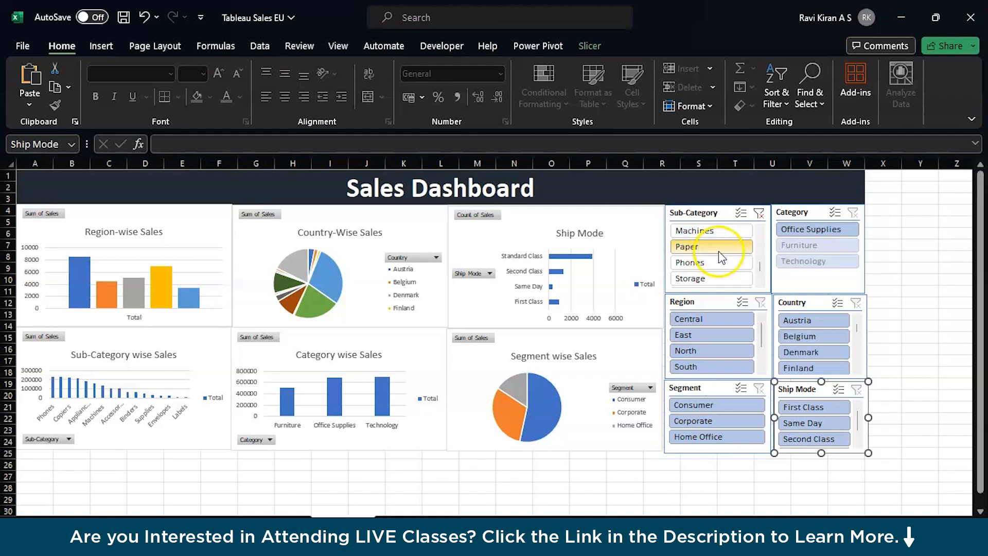
Step: Test the slicers by filtering Sub-Category to Phones and Country to Denmark, and clear both filters
left_click(722, 265, "ctrl")
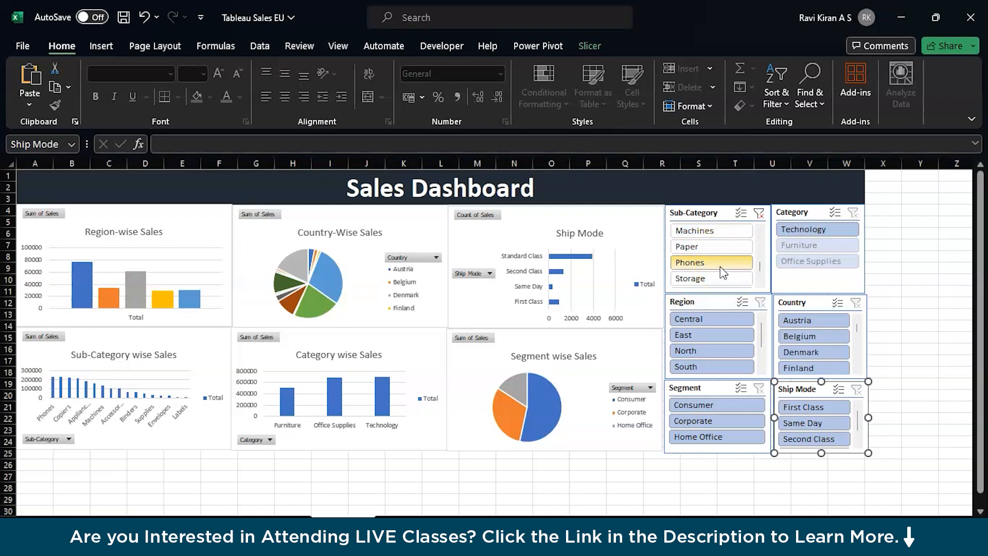
left_click(801, 350)
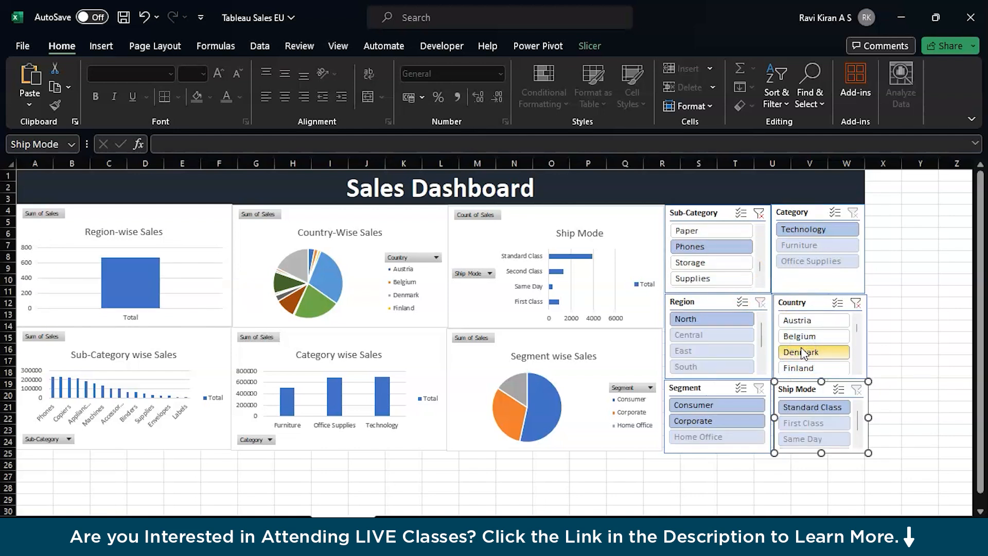
left_click(854, 307)
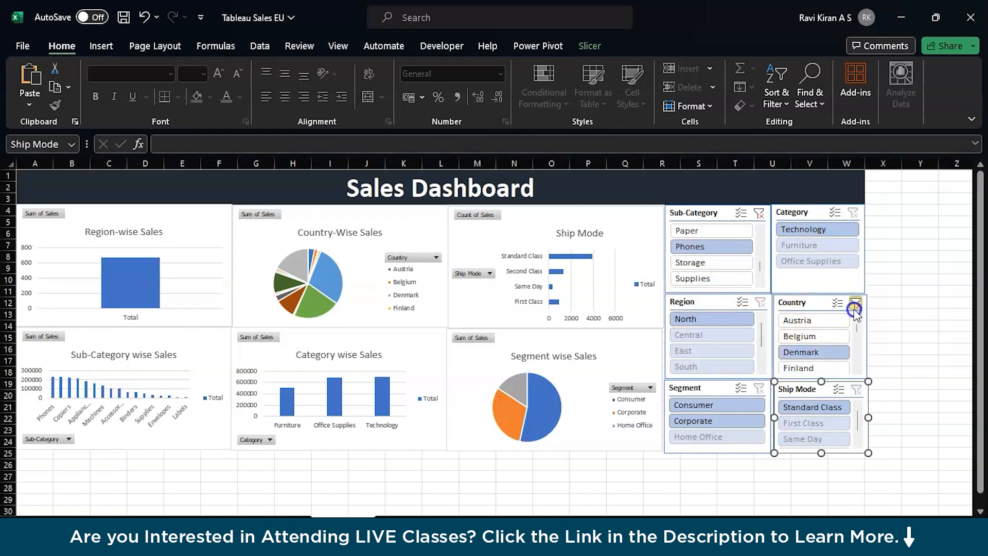
left_click(759, 212)
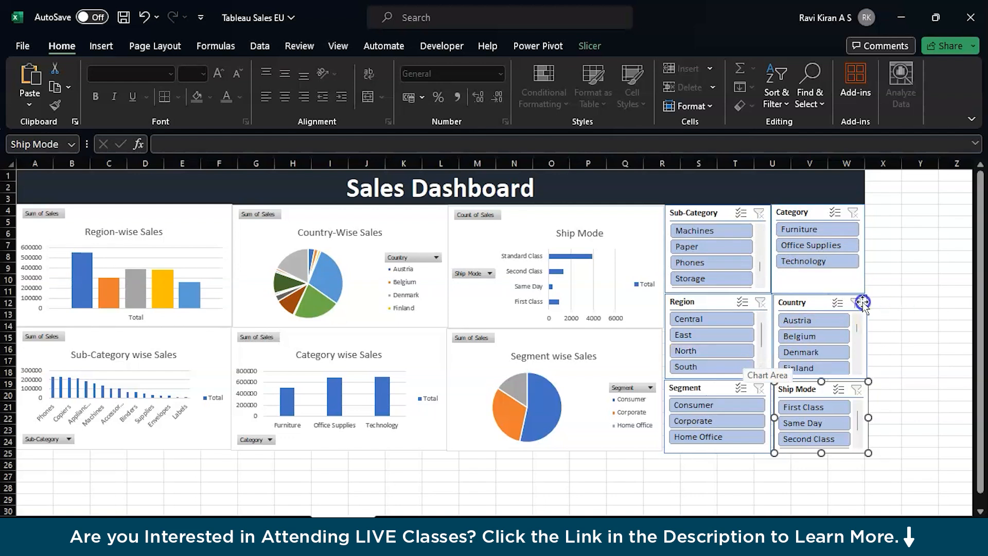
Step: Connect the Category slicer to PivotTable5 on every sheet from Sheet1 through Sheet1 (7)
left_click(857, 284)
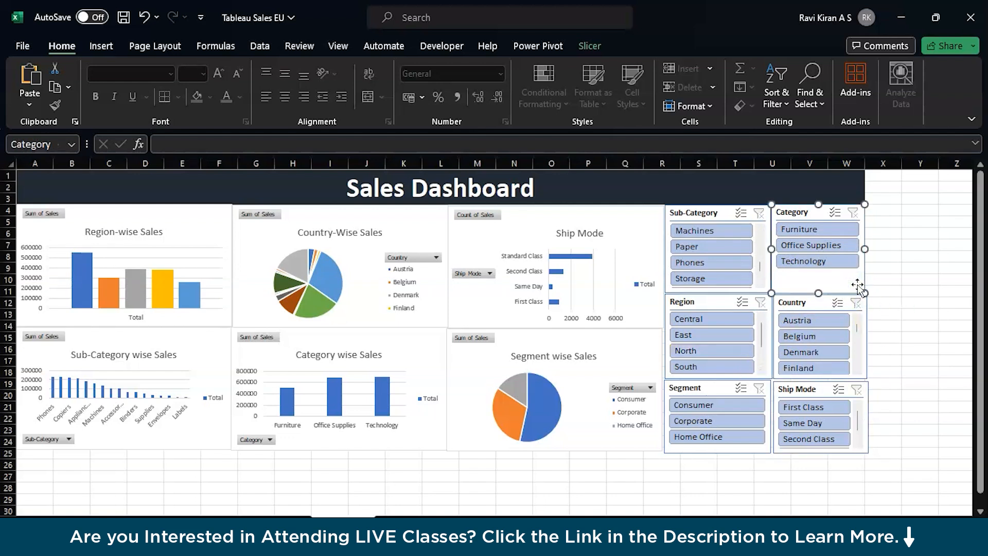
right_click(859, 288)
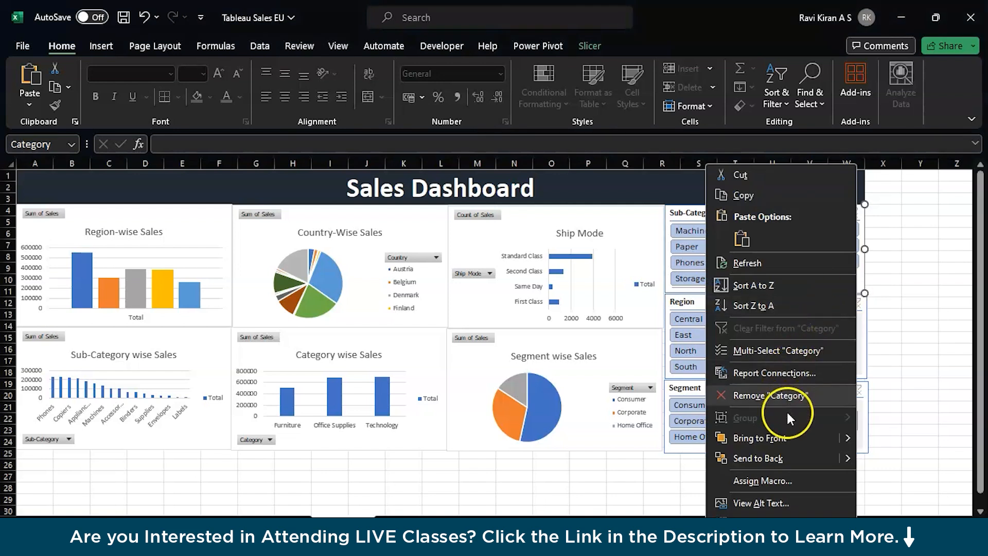
left_click(782, 372)
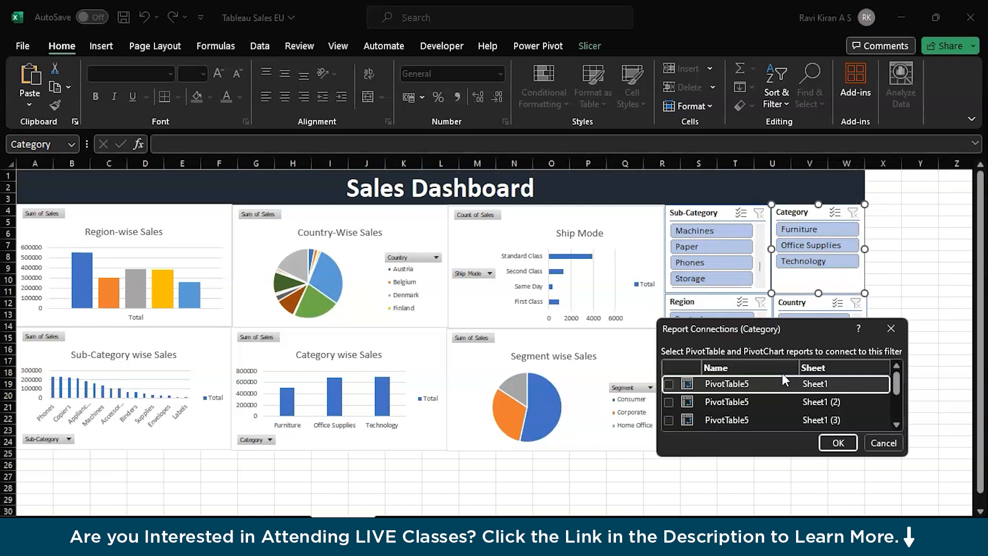
left_click(668, 402)
left_click(669, 422)
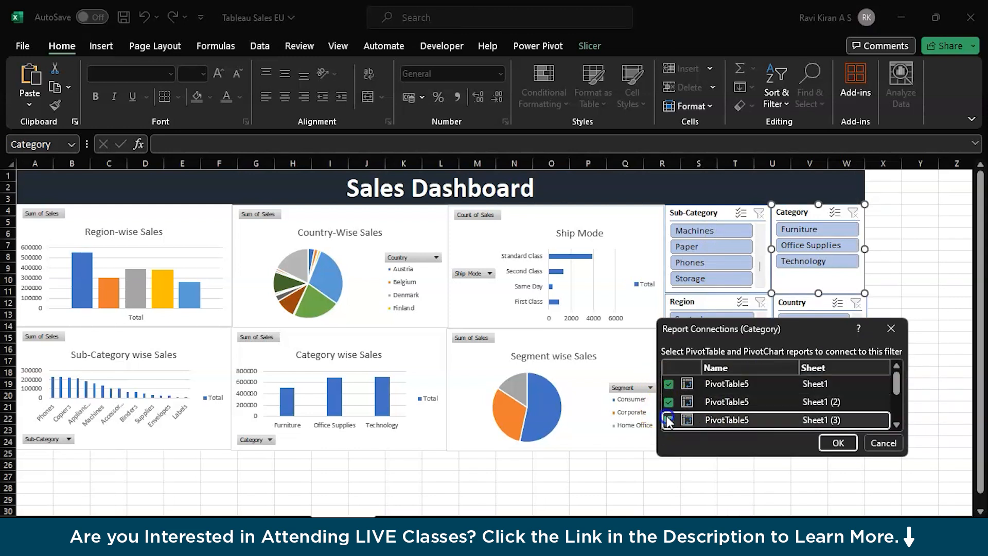
scroll(669, 421, "down", 1)
left_click(669, 422)
scroll(669, 421, "down", 1)
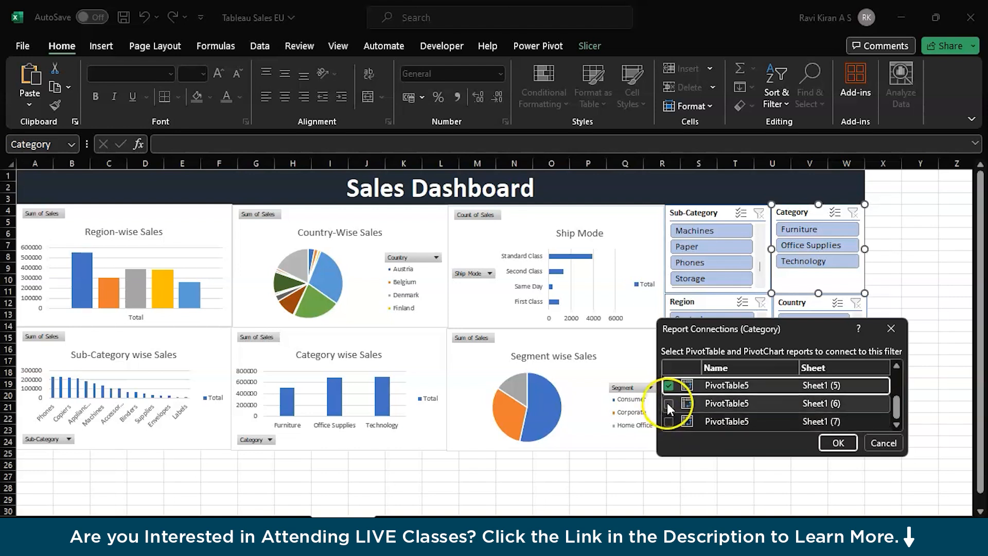
left_click(668, 403)
left_click(669, 421)
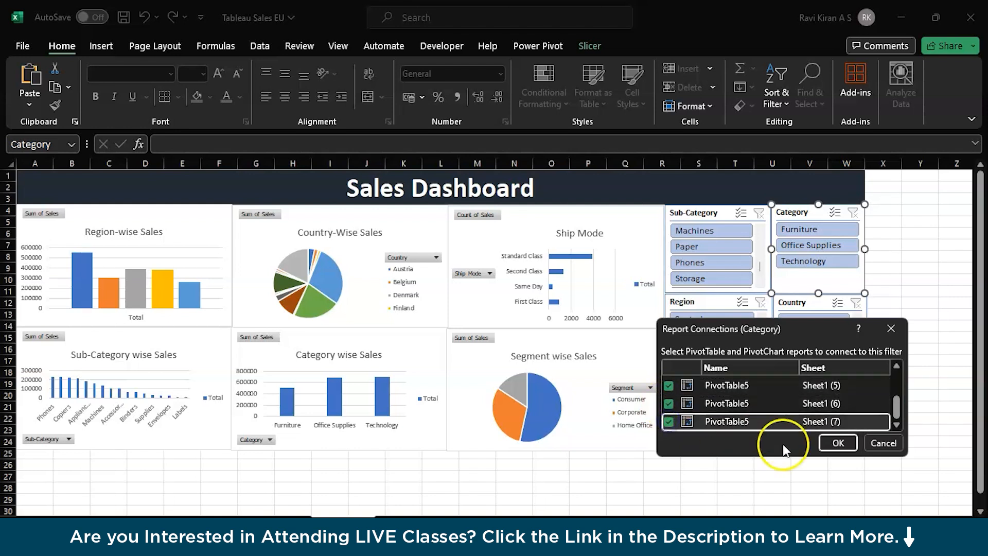
left_click(838, 443)
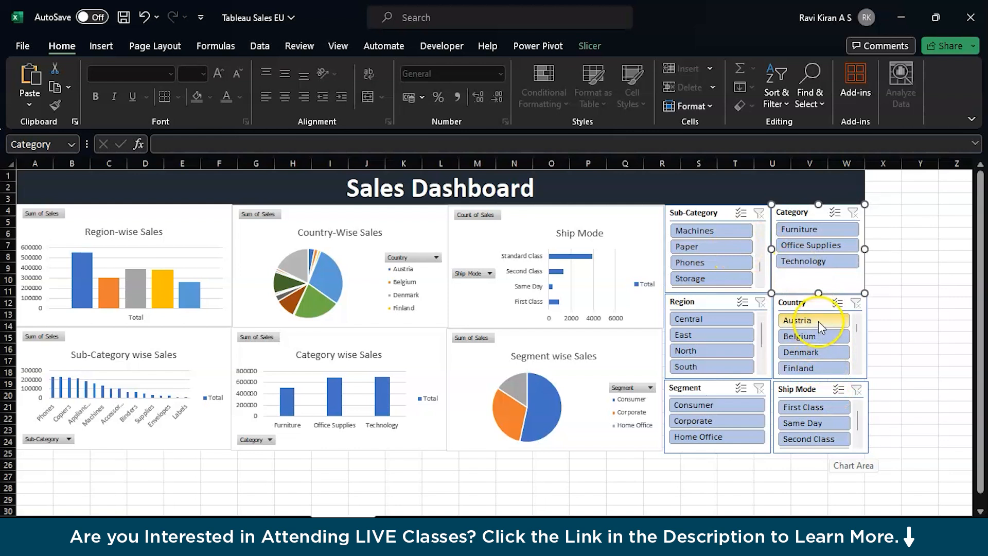
Step: Test the Country slicer by filtering to Belgium and then to Finland
left_click(817, 336)
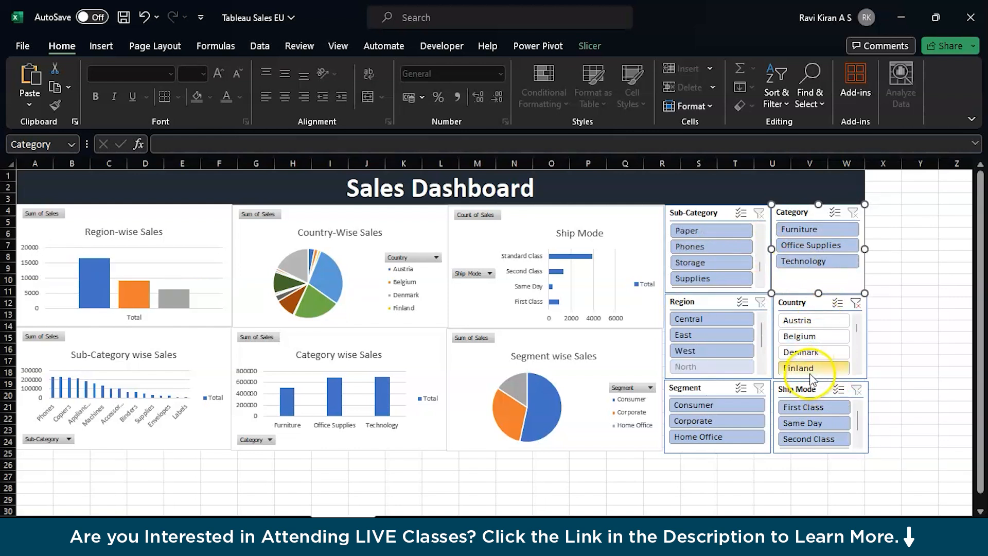
left_click(810, 371)
scroll(765, 252, "up", 3)
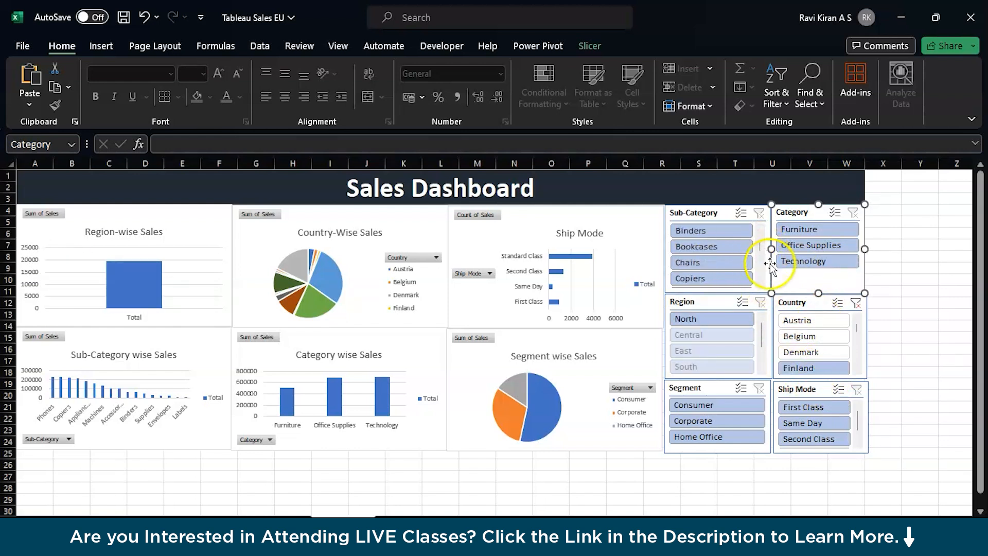
Step: Connect the Sub-Category slicer to the PivotTables on all sheets and check the Category slicer's report connections
left_click(719, 211)
right_click(719, 210)
left_click(784, 376)
left_click(841, 448)
right_click(803, 212)
left_click(900, 441)
Step: Connect the Region slicer to the PivotTables on all sheets through its report connections
right_click(713, 303)
left_click(749, 374)
left_click(634, 421)
left_click(635, 404)
left_click(805, 444)
Step: Connect the Country and Segment slicers to the PivotTables on all sheets
right_click(816, 304)
left_click(838, 372)
left_click(725, 379)
left_click(894, 436)
right_click(721, 390)
left_click(751, 373)
left_click(814, 388)
Step: Connect the Ship Mode slicer to PivotTable5 on every sheet from Sheet1 through Sheet1 (7)
right_click(807, 390)
left_click(836, 373)
left_click(725, 386)
left_click(724, 403)
left_click(725, 422)
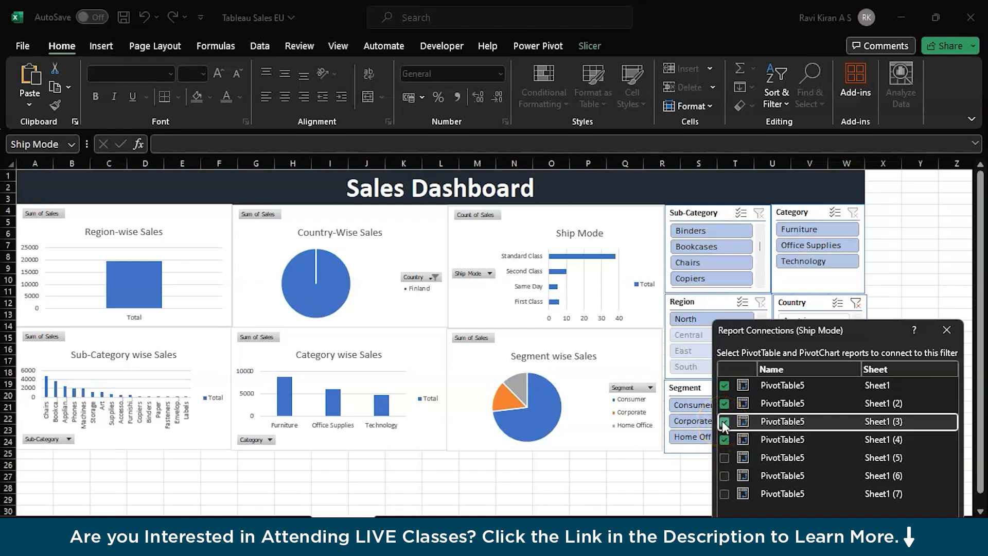
left_click(724, 458)
left_click(724, 476)
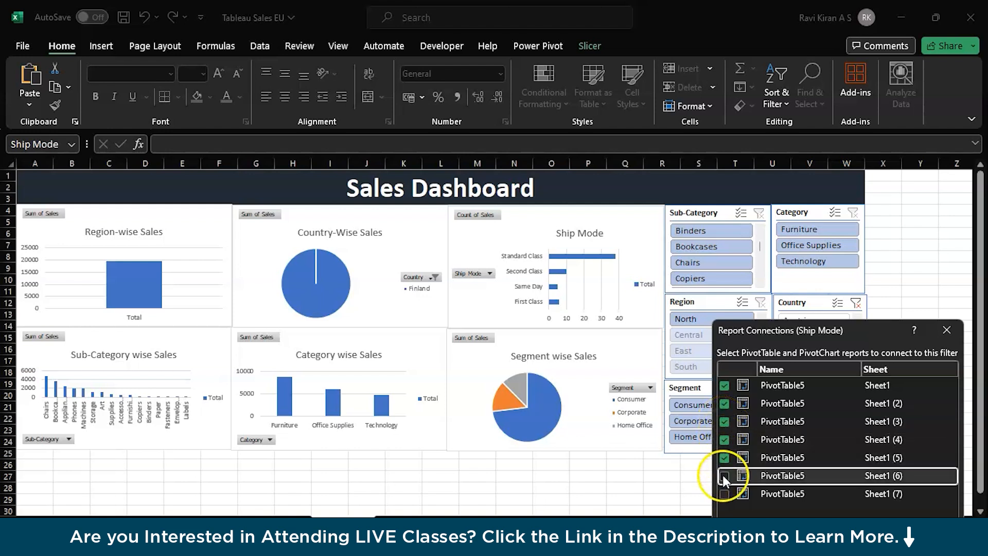
left_click(725, 495)
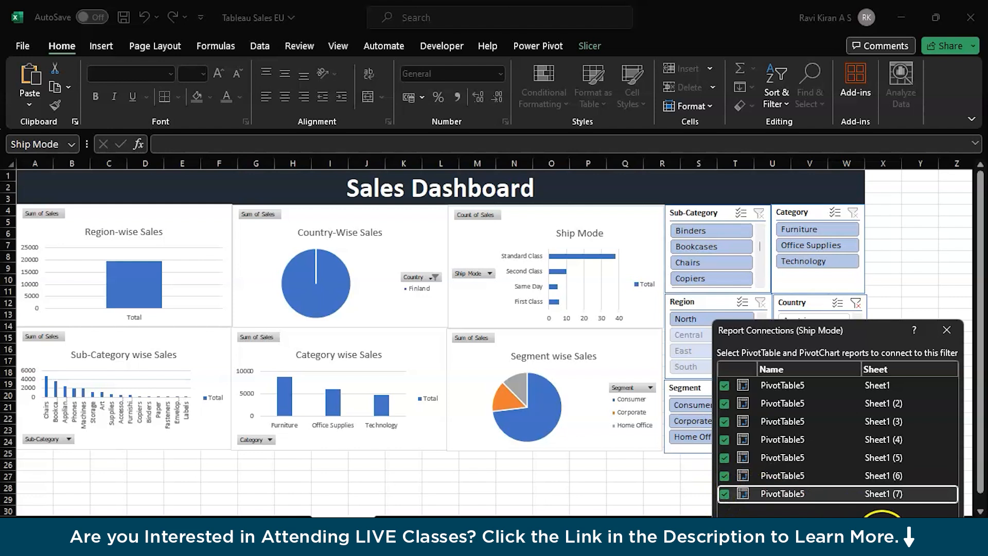
left_click(854, 521)
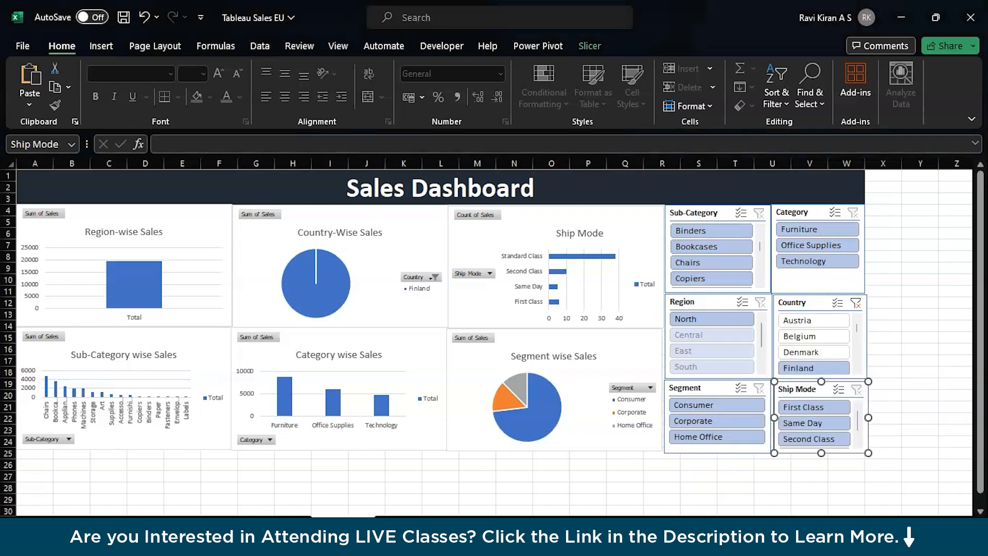
Step: Test the connected Country slicer by filtering to Denmark and then Austria, and clear the filter
left_click(811, 355)
left_click(807, 328)
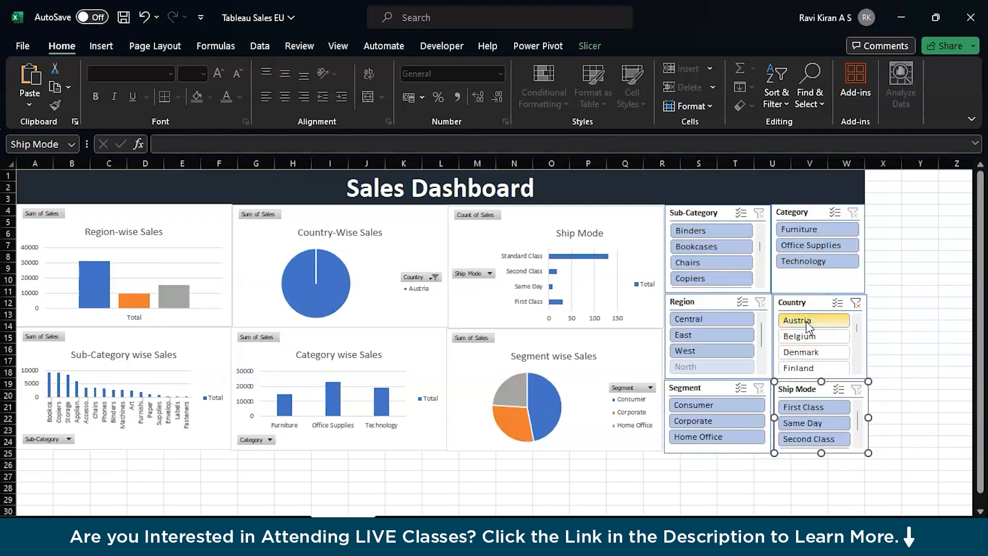
left_click(857, 304)
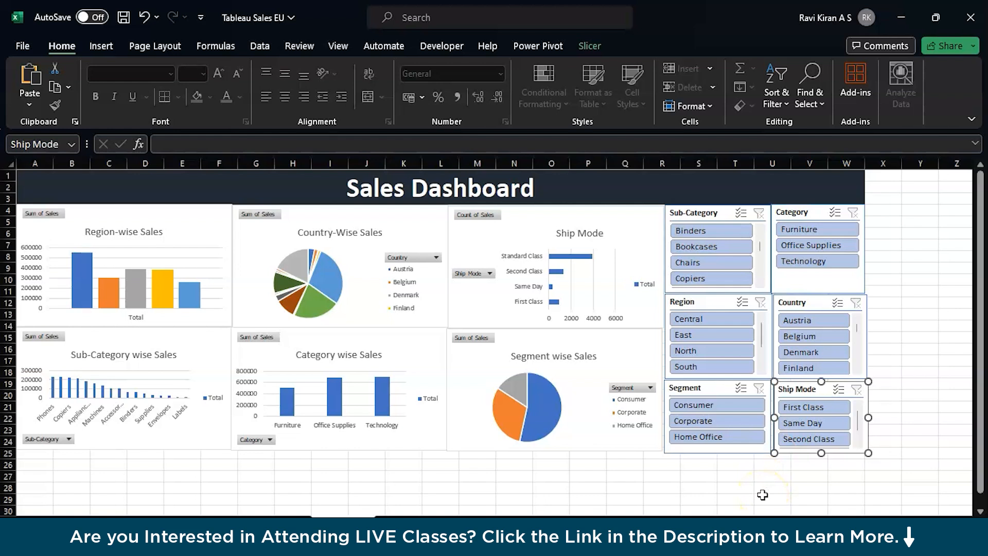
Step: Compare the two order data sheets and copy the entire table of 2023 orders from the second one
left_click(226, 514)
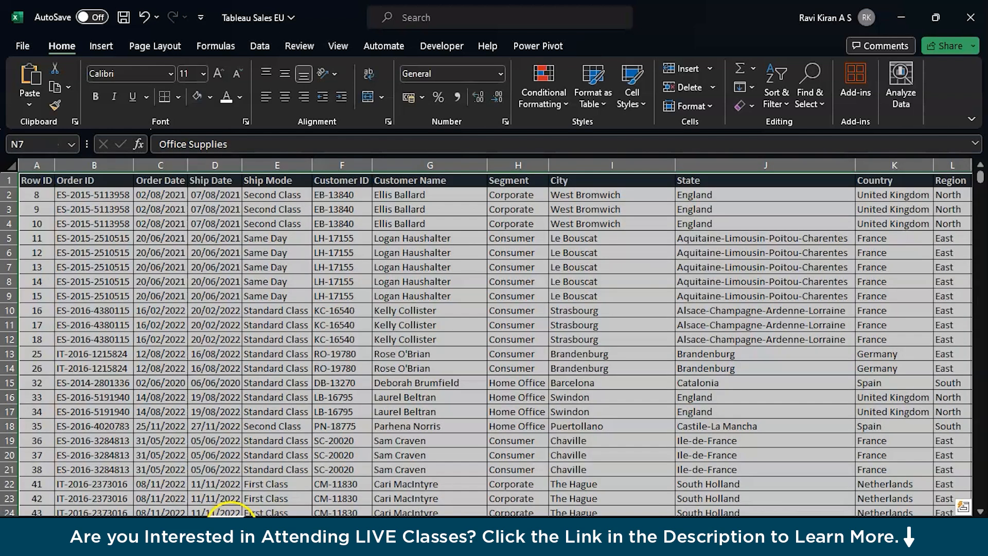
left_click(277, 367)
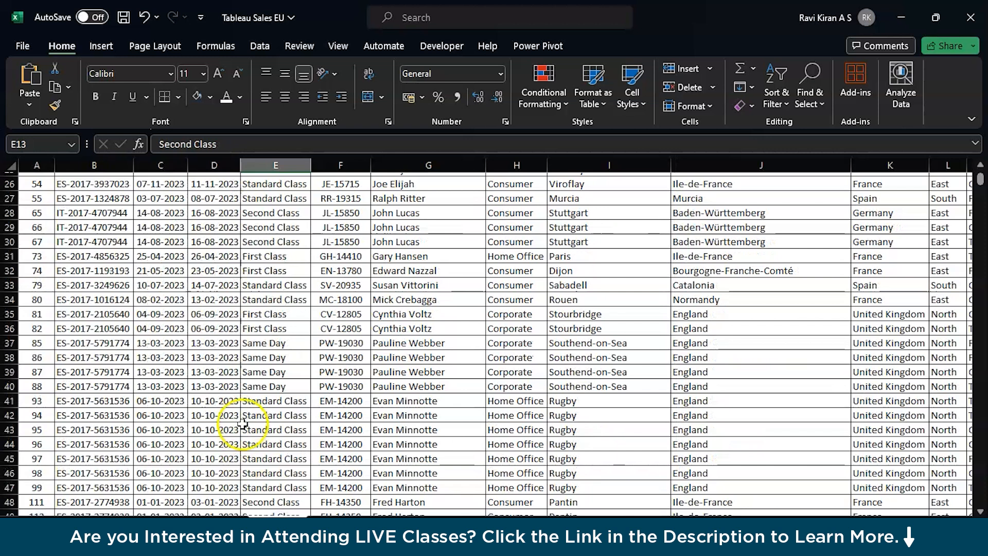
left_click(228, 529)
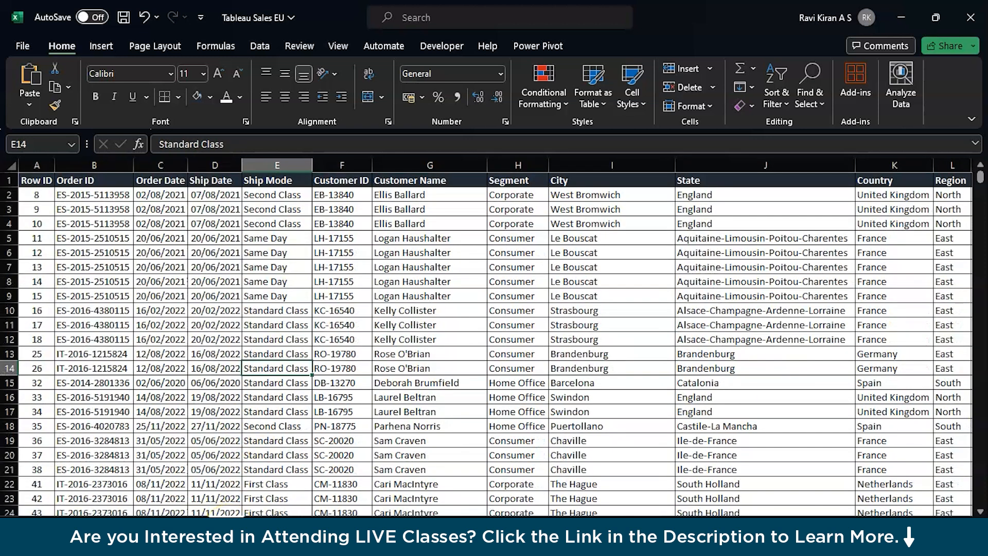
left_click(257, 528)
left_click(259, 391)
key("ctrl+a")
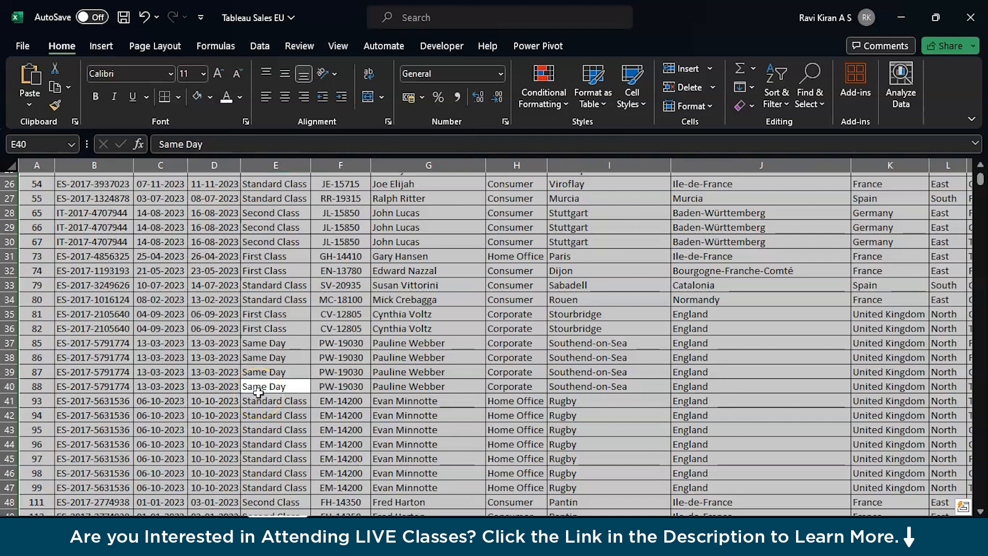
Step: Paste the copied 2023 orders below the last record of the main data sheet, starting at cell A6493
key("ctrl+Page_Up")
key("ctrl+Down")
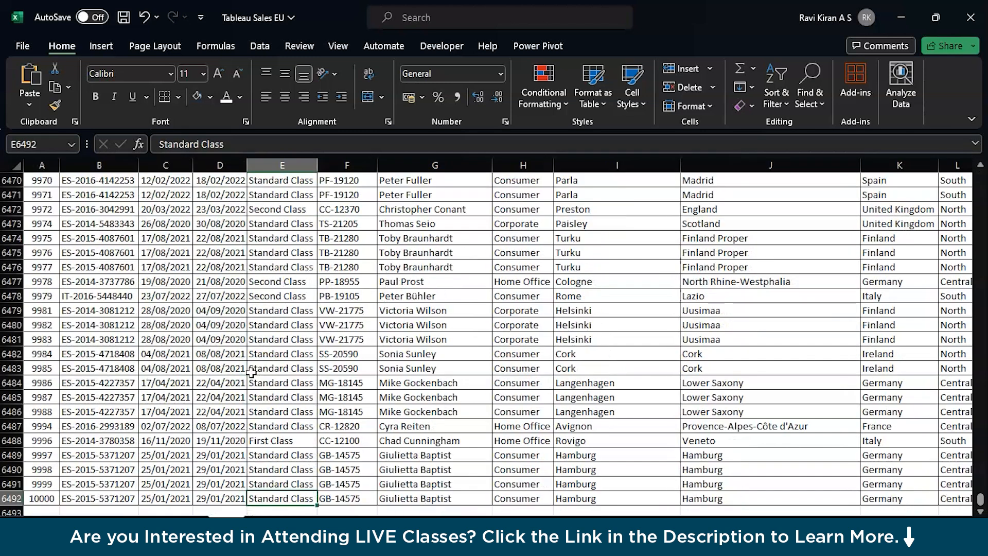
scroll(249, 370, "down", 8)
scroll(198, 357, "up", 7)
left_click(54, 253)
key("ctrl+v")
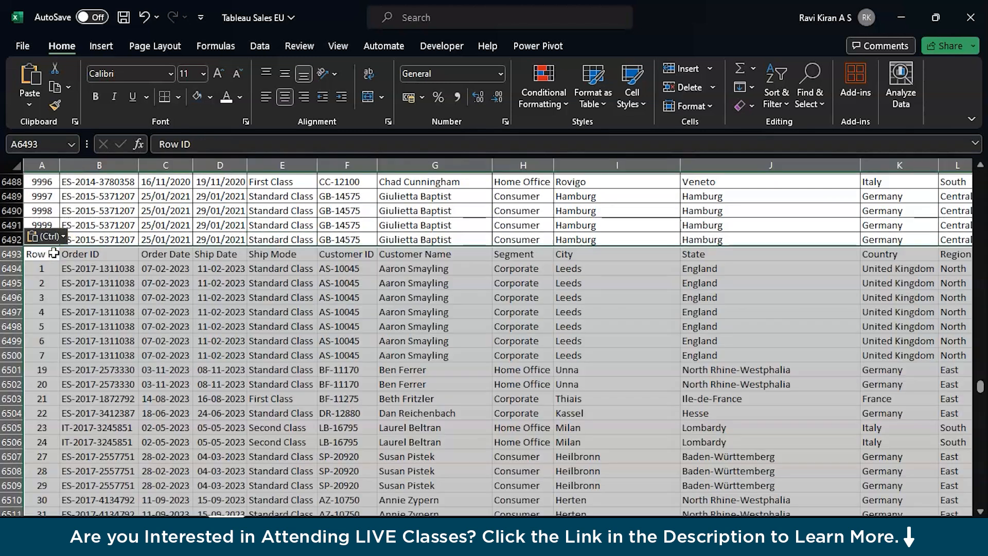
Step: Delete the duplicate header row 6493 from the pasted data and return to the dashboard sheet
left_click(11, 253)
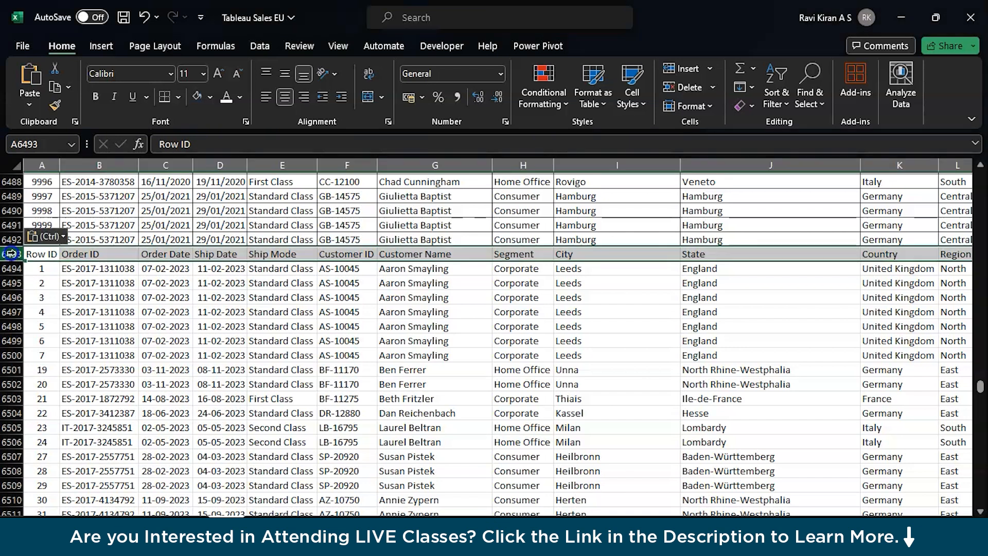
key("Delete")
key("ctrl+minus")
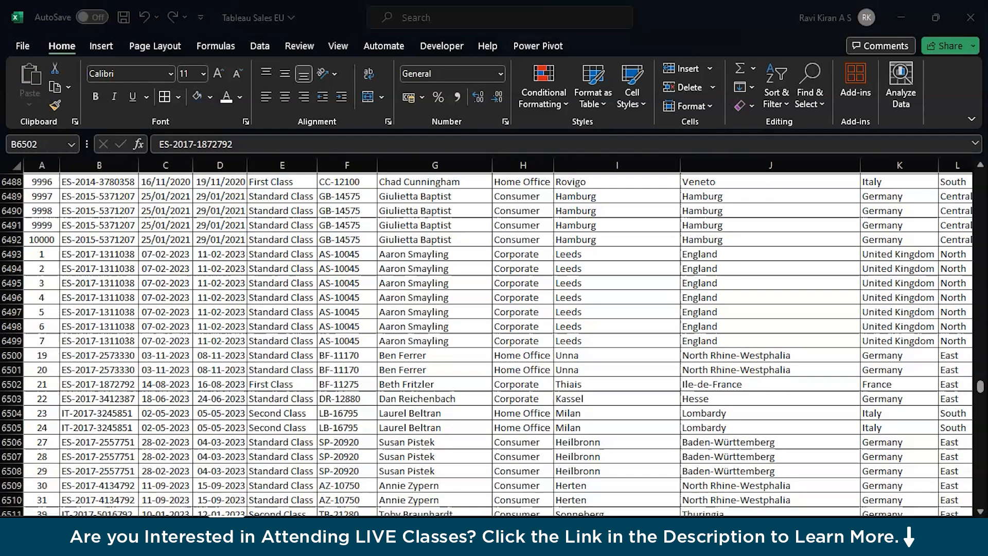
left_click(344, 523)
left_click(203, 227)
left_click(654, 48)
left_click(679, 46)
left_click(731, 45)
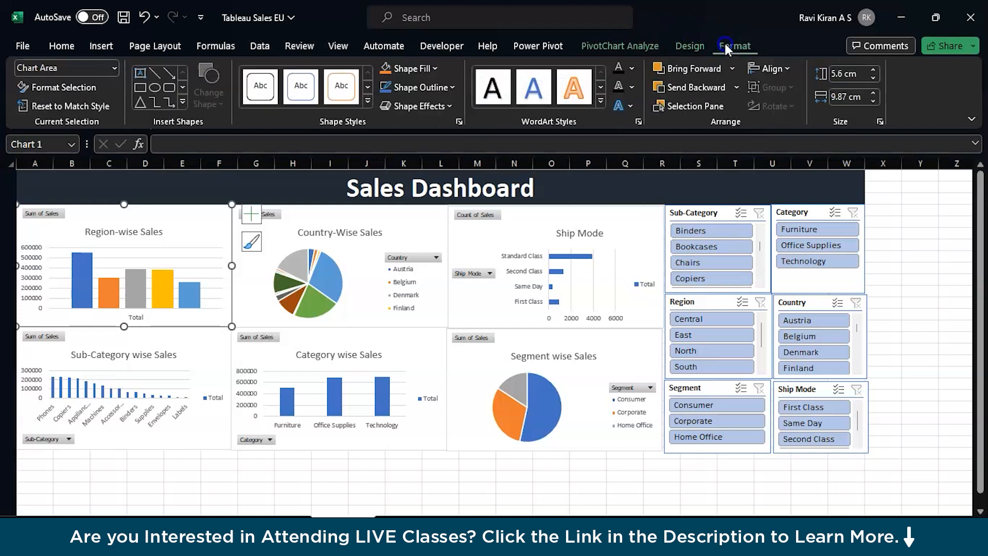
left_click(552, 48)
left_click(489, 46)
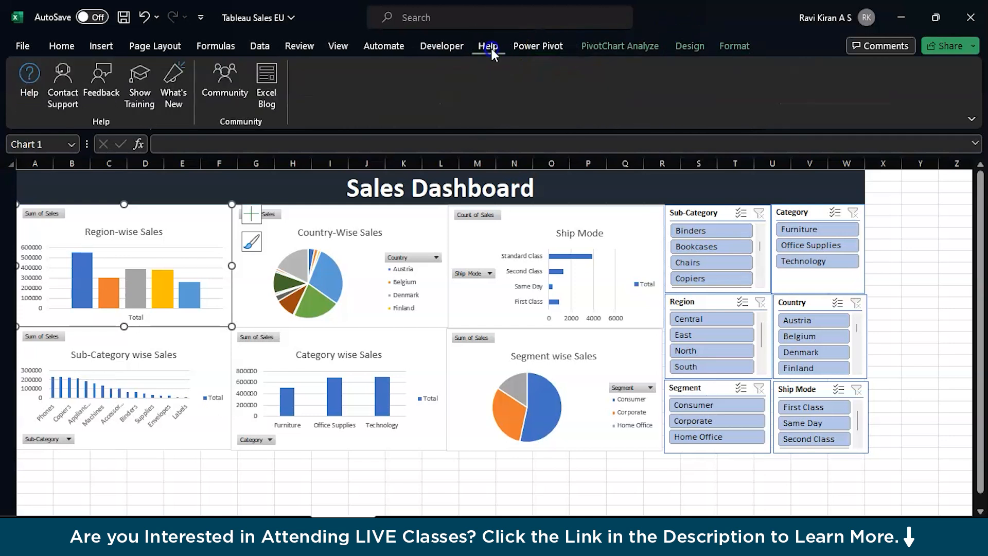
Step: Refresh all PivotTables and PivotCharts in the workbook with Refresh All
left_click(365, 249)
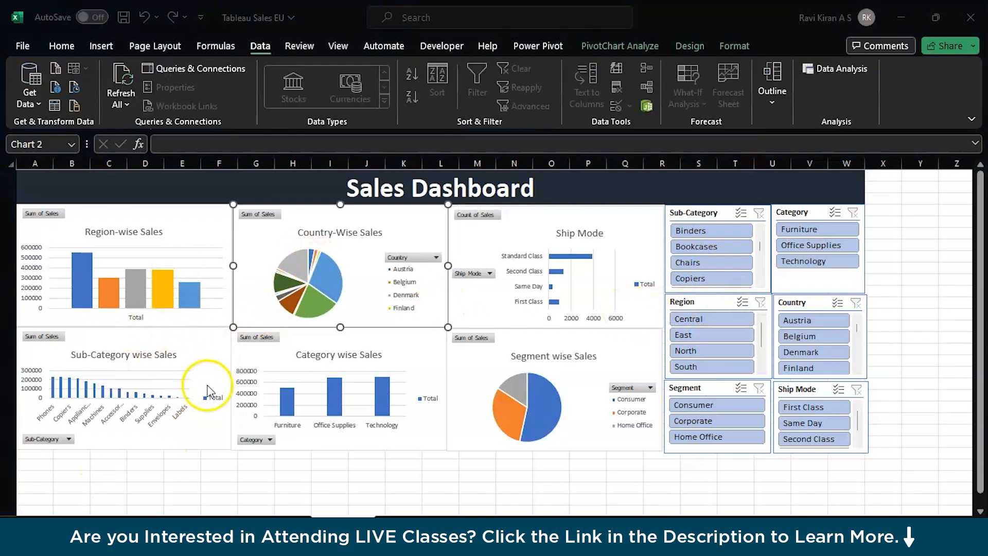
left_click(260, 46)
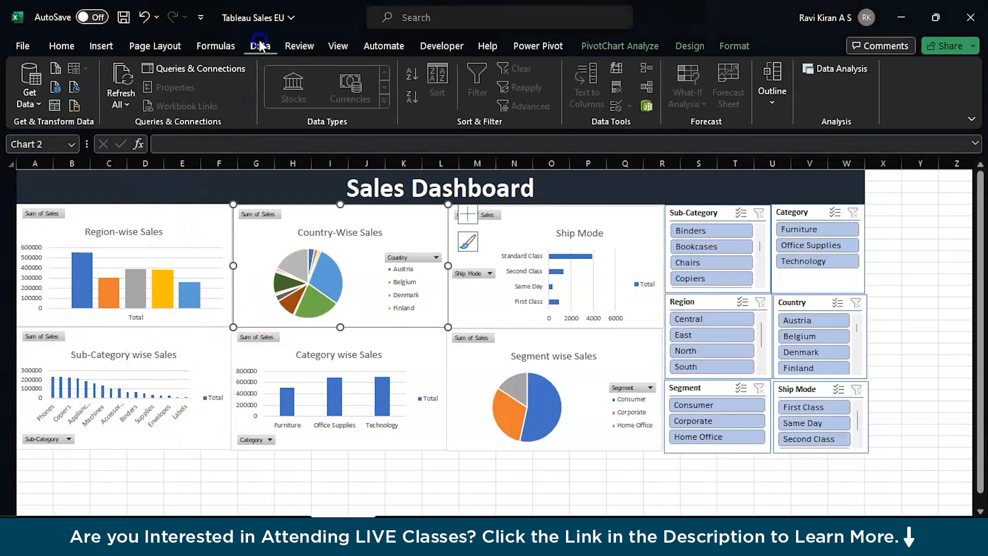
left_click(118, 105)
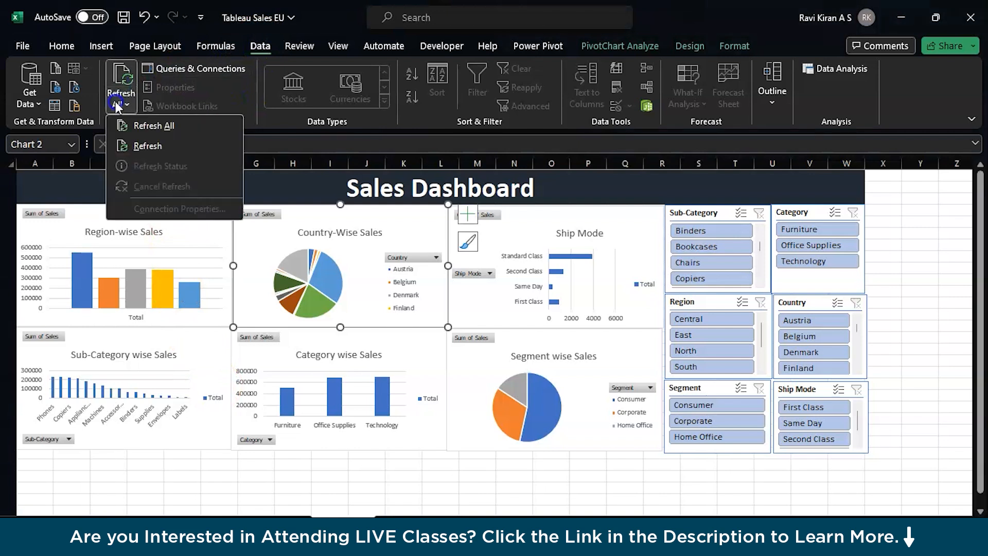
left_click(125, 126)
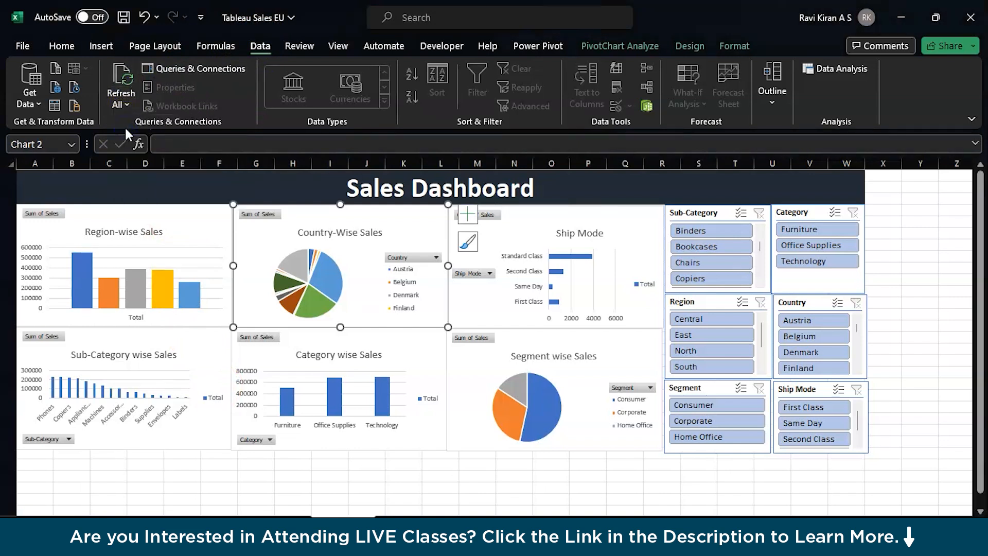